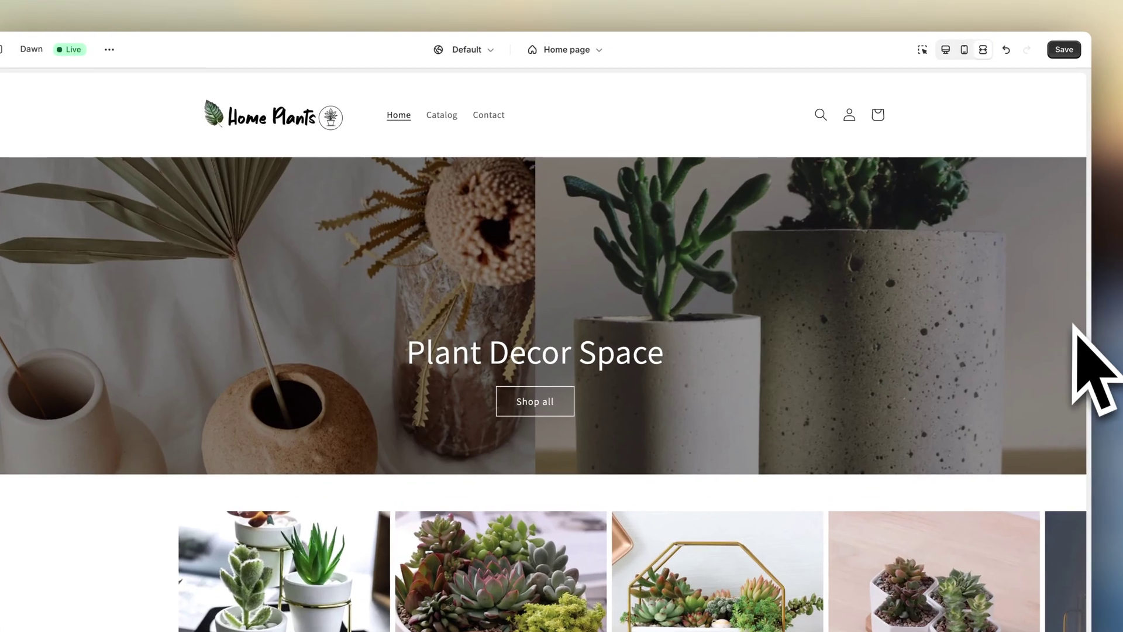
Scroll through the finished Home Plants store preview and a product page, ending on the free-trial page.
scroll(1075, 328, down, 10)
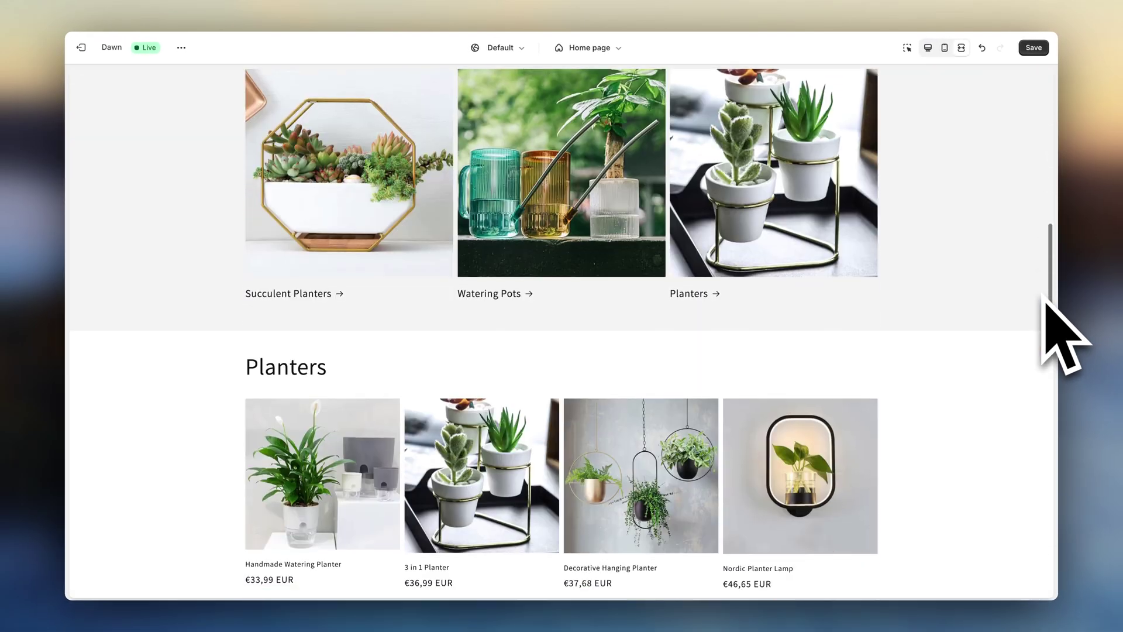
scroll(1065, 328, down, 5)
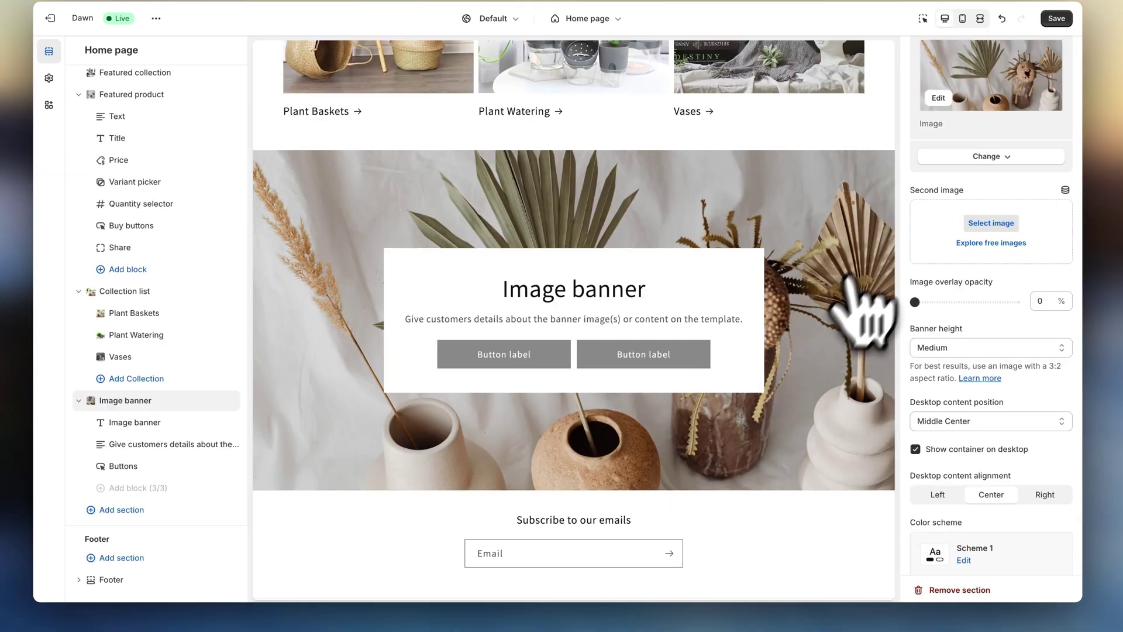
click(921, 222)
scroll(754, 479, down, 10)
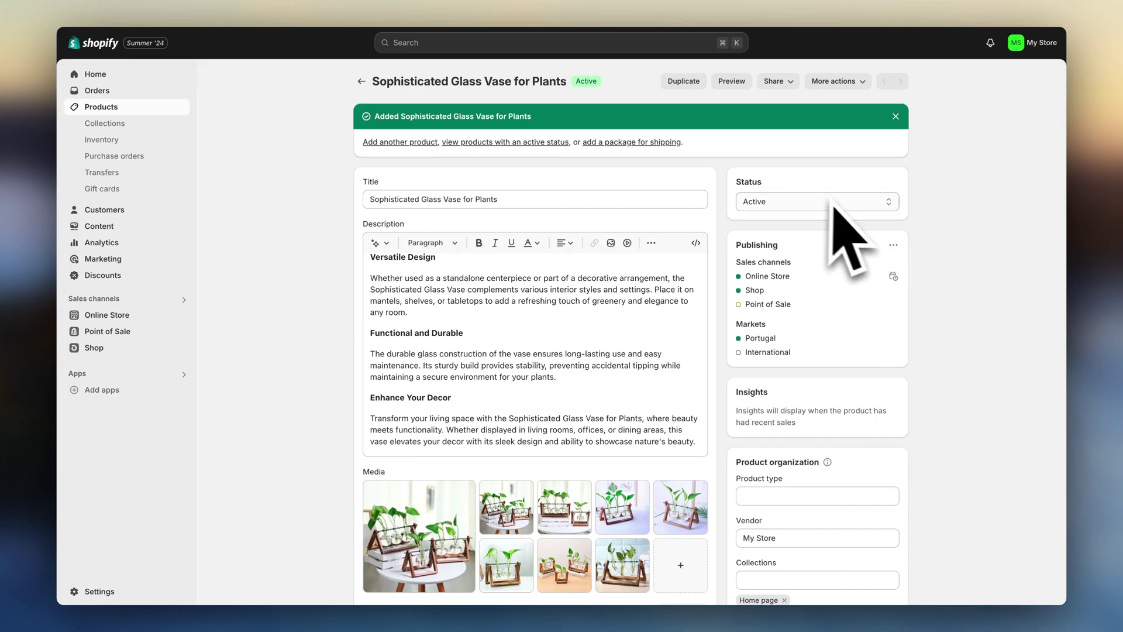
click(842, 202)
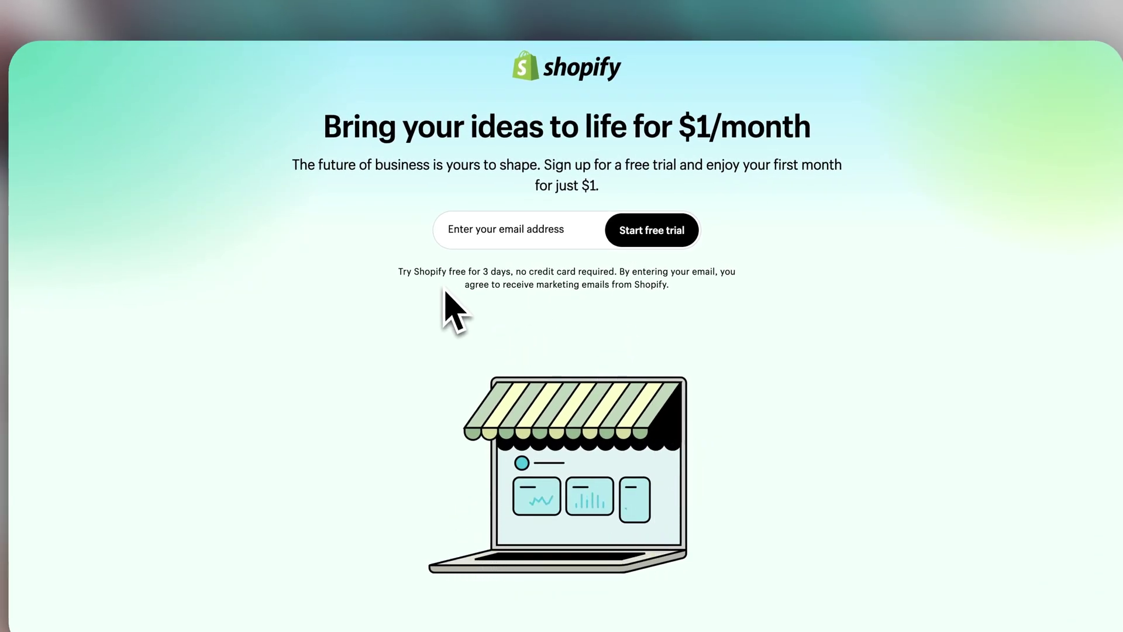
Start the free trial with an e-mail, choose 'I'm just starting', and create the Shopify account.
click(641, 211)
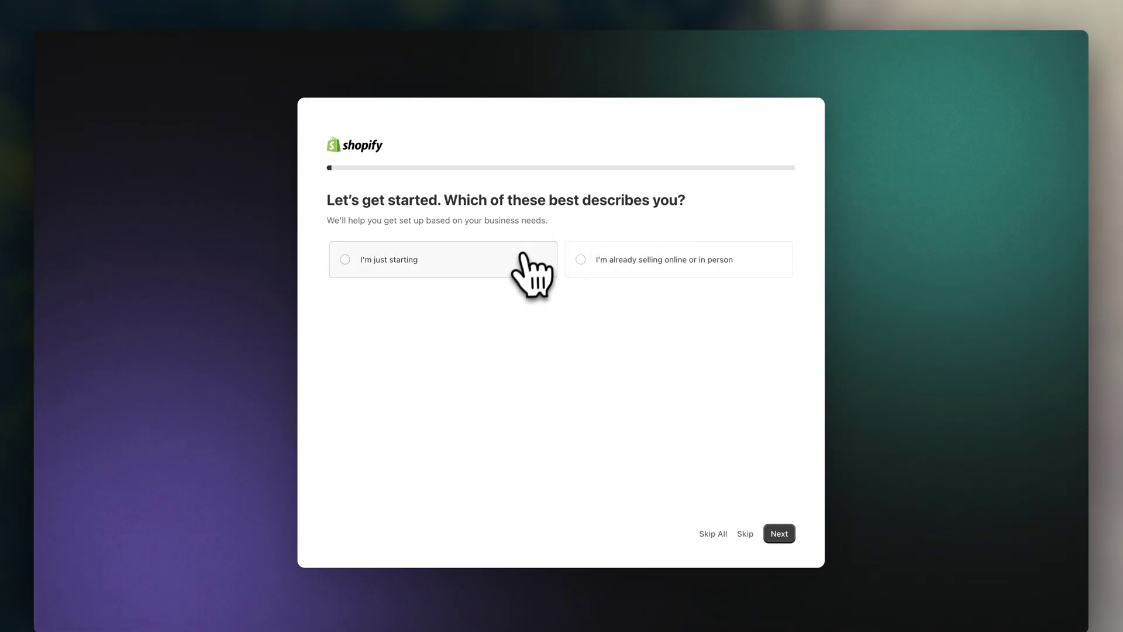
click(523, 258)
click(779, 534)
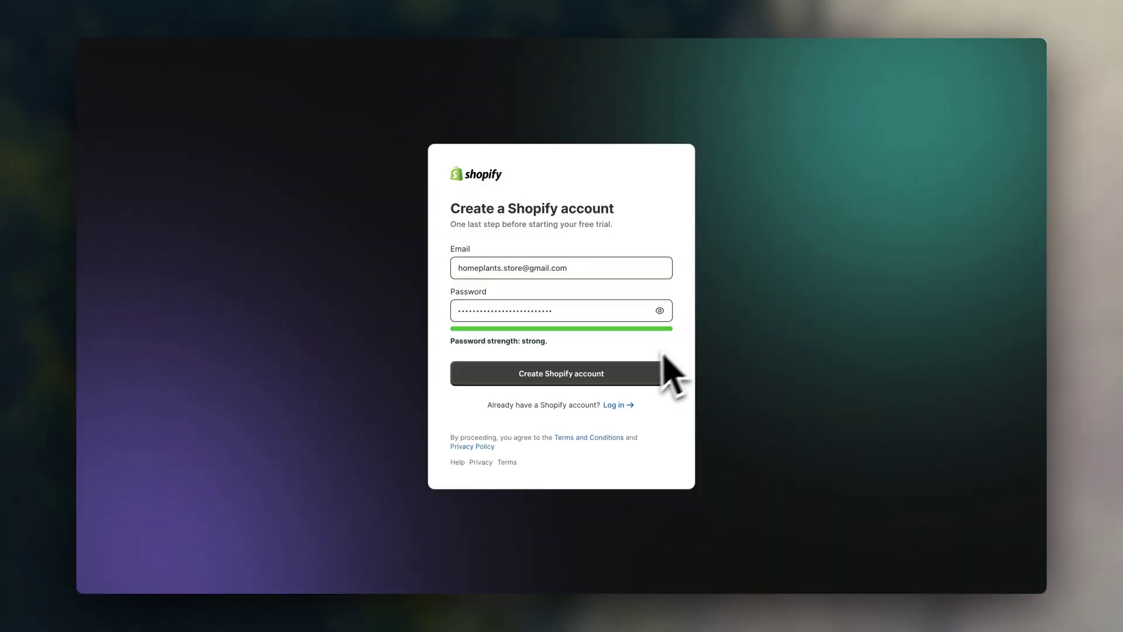
click(602, 377)
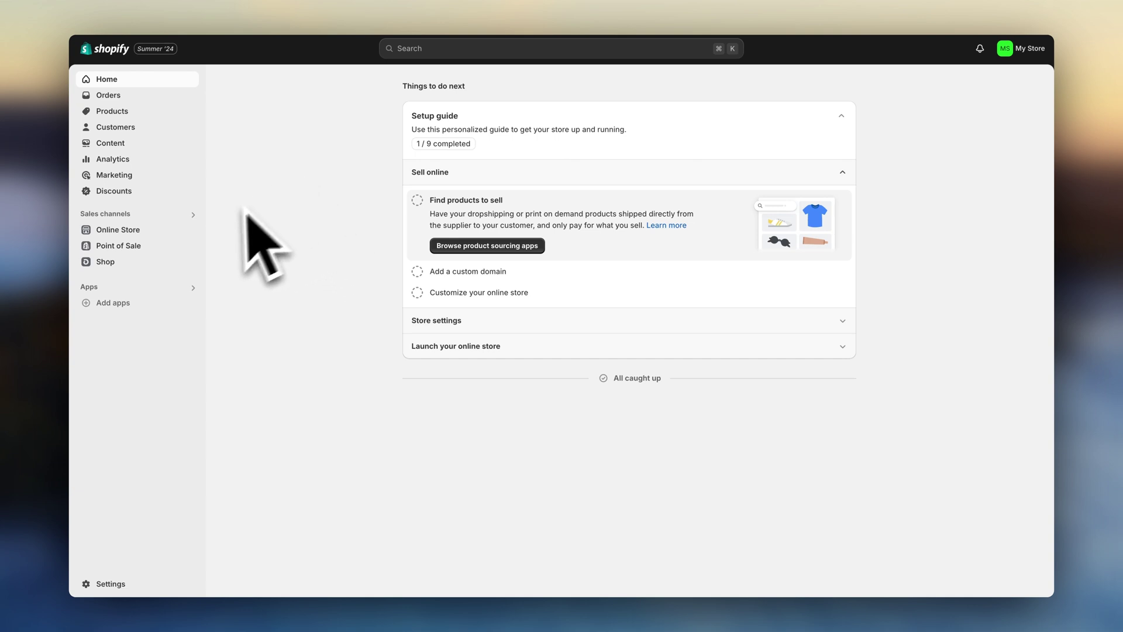
Add the free Dawn theme, publish it over the current theme, and open its customizer in a new tab.
click(159, 230)
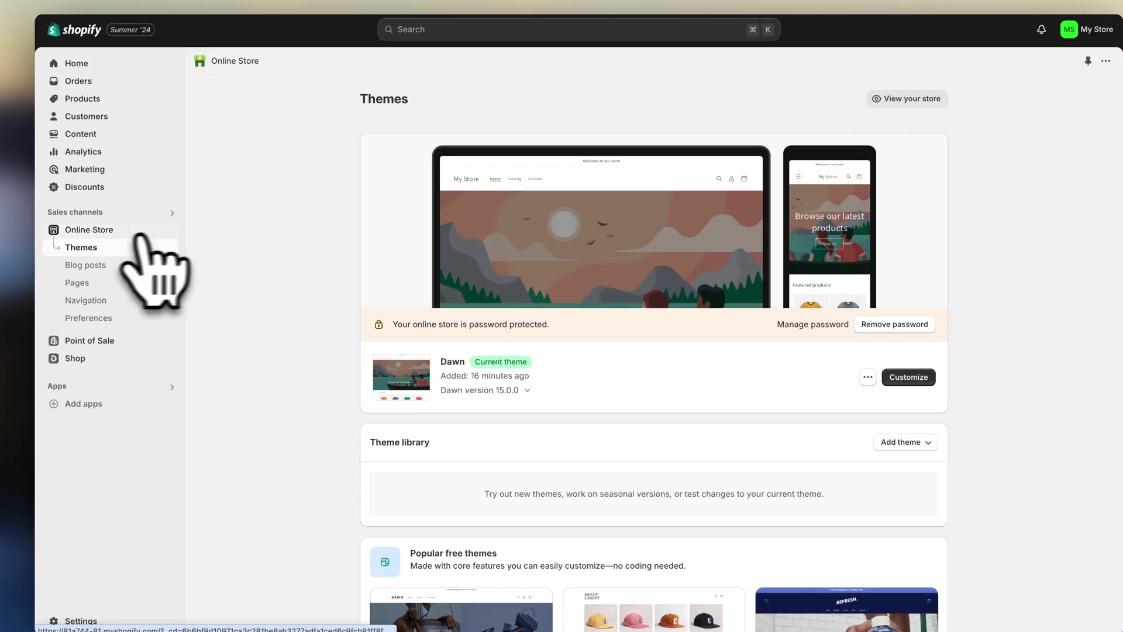
scroll(284, 322, down, 5)
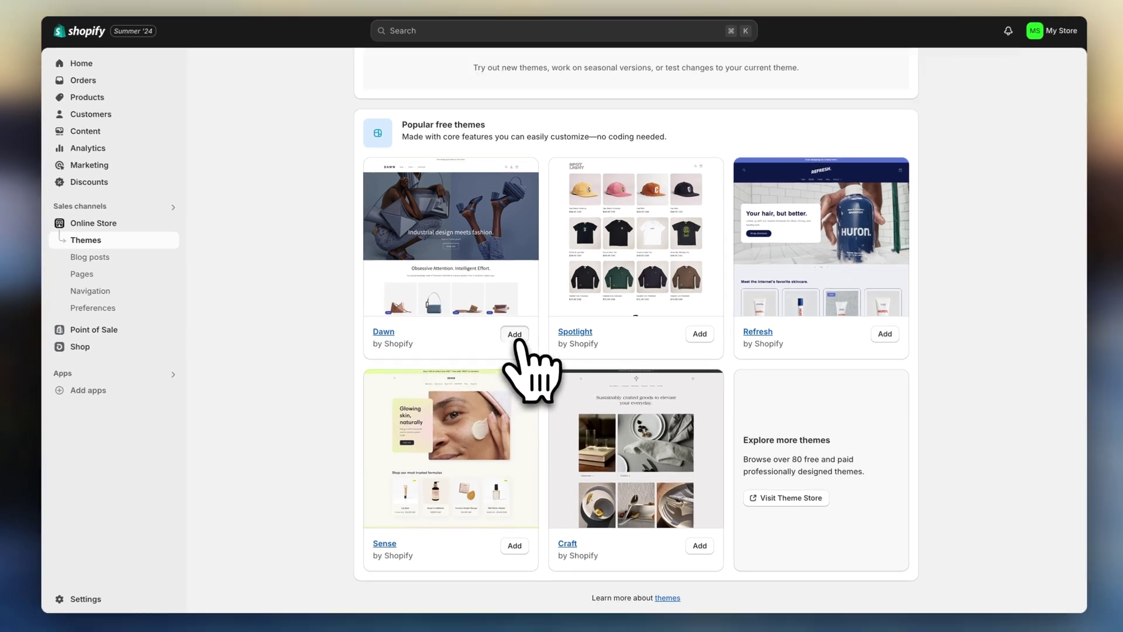
click(514, 334)
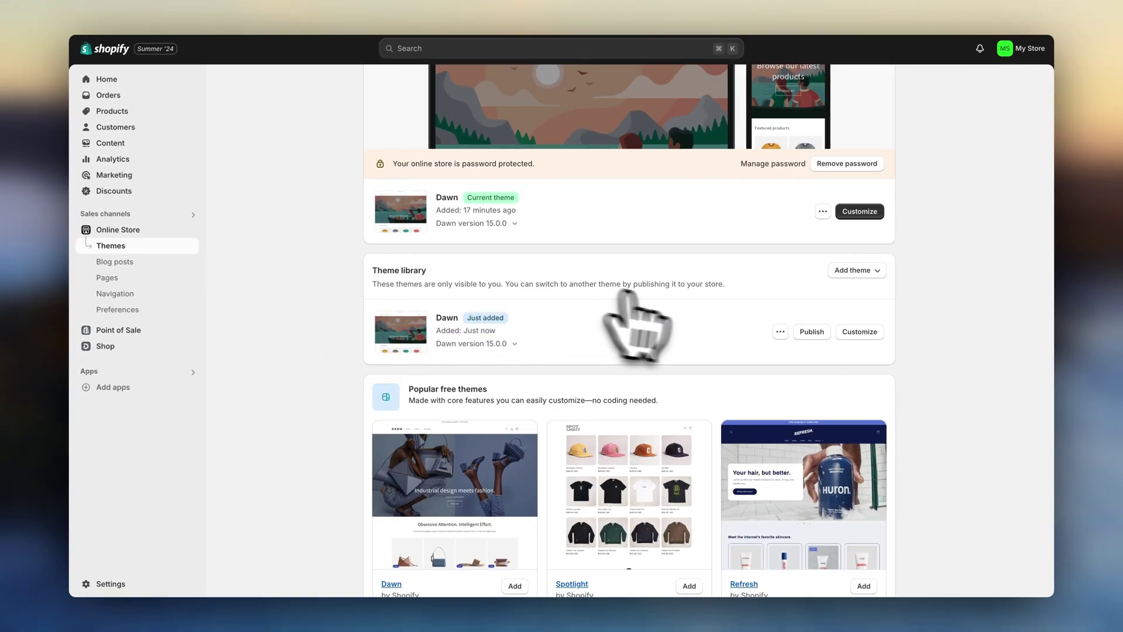
click(812, 331)
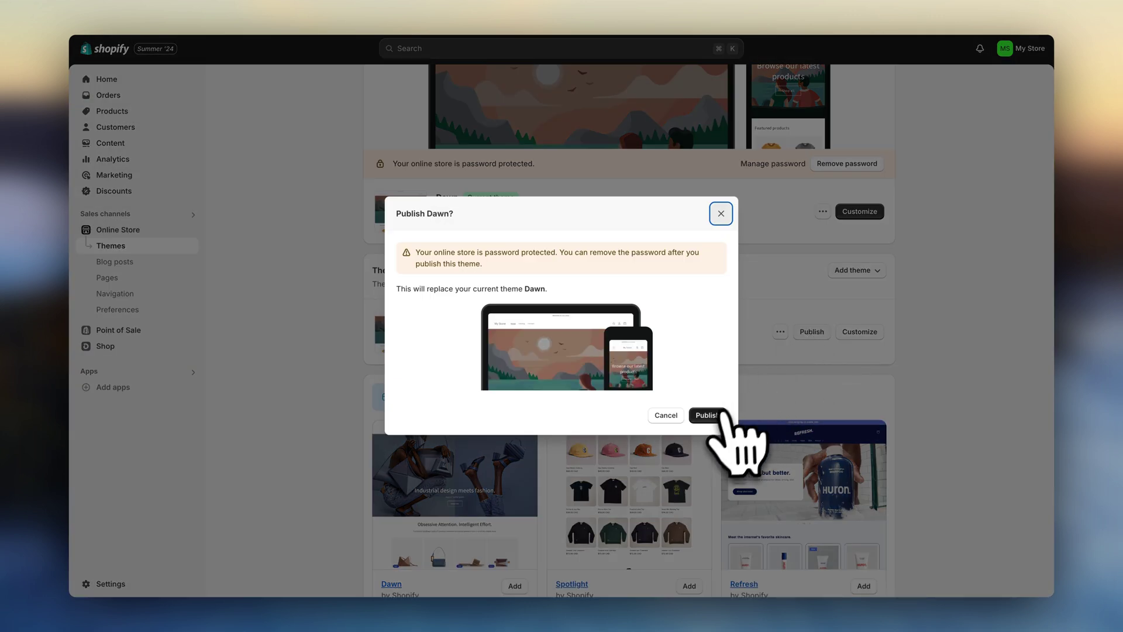
click(708, 416)
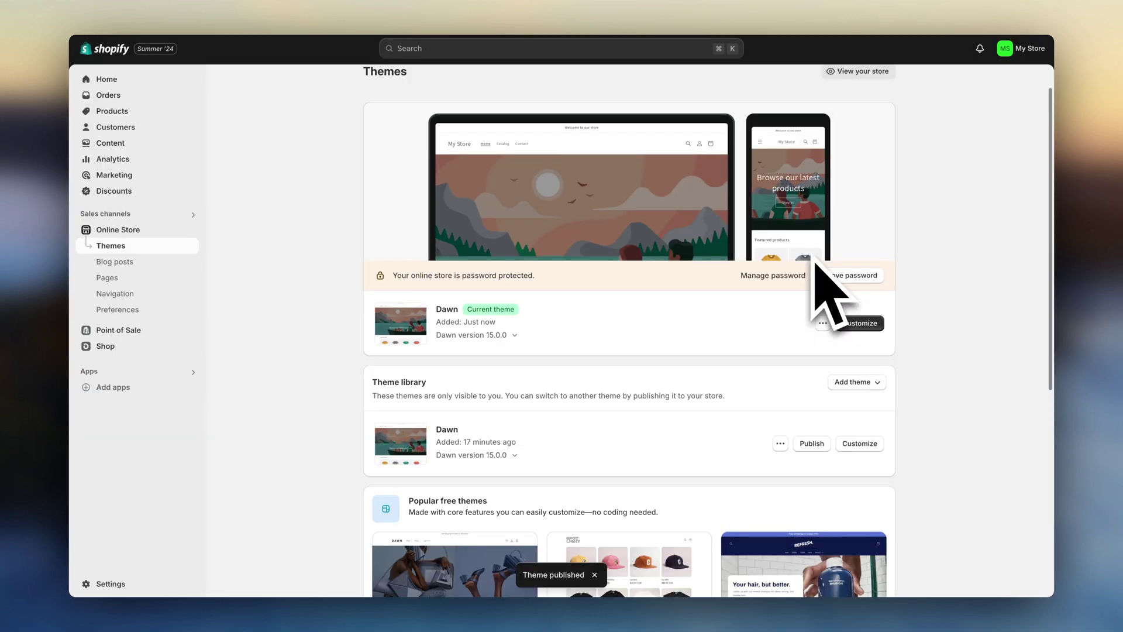
right_click(860, 323)
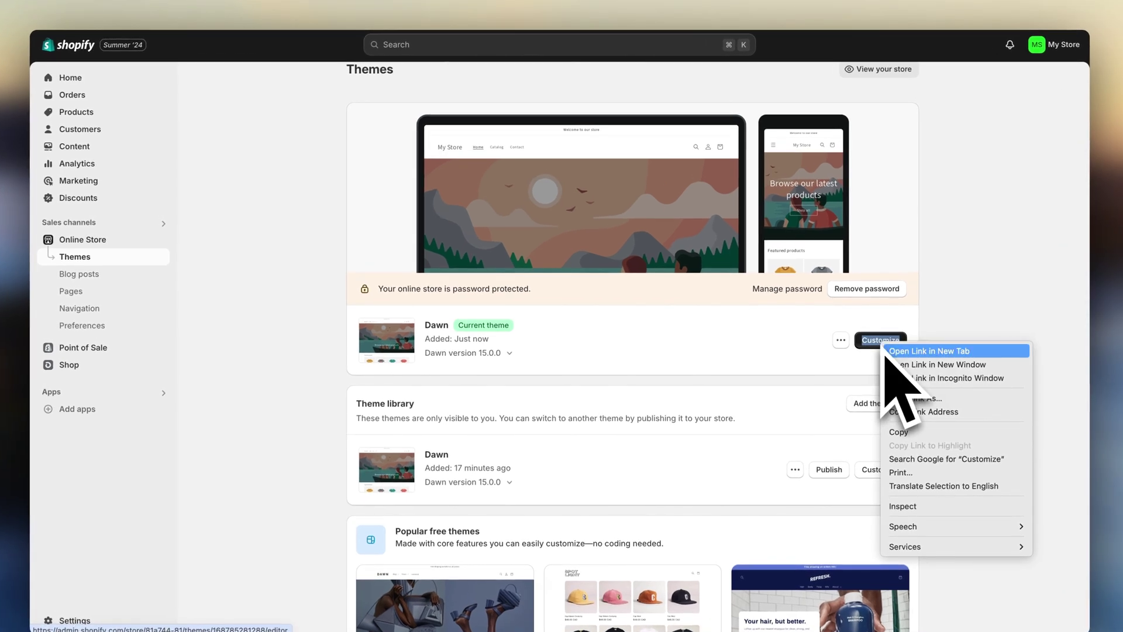
click(934, 352)
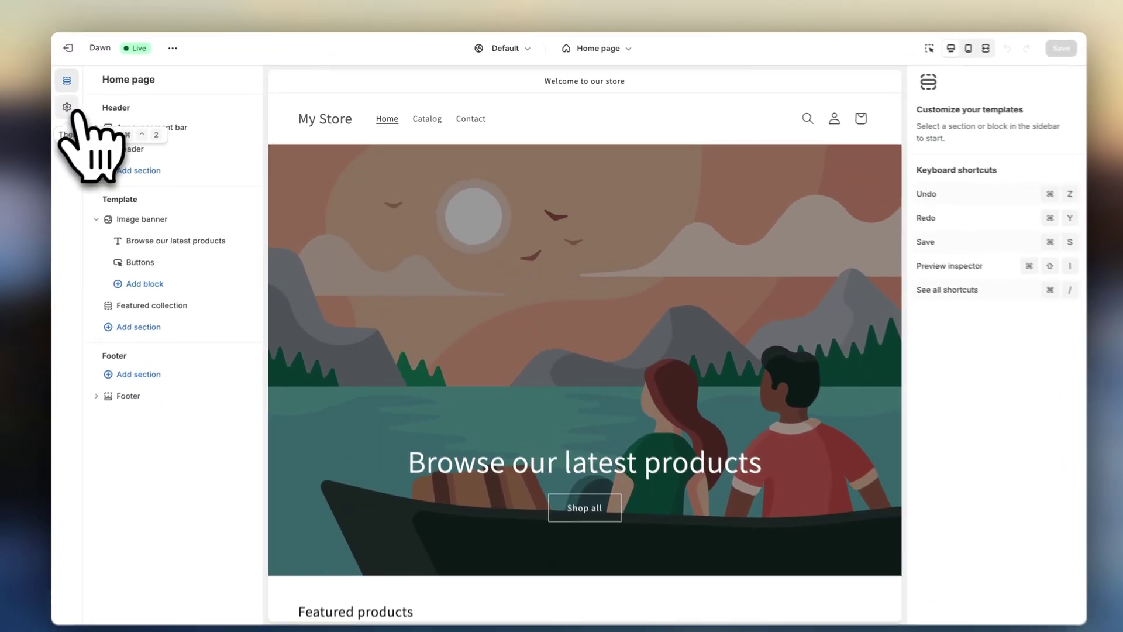
Upload home_plants_logo as the header logo and widen it from 90 to 180 px.
click(81, 104)
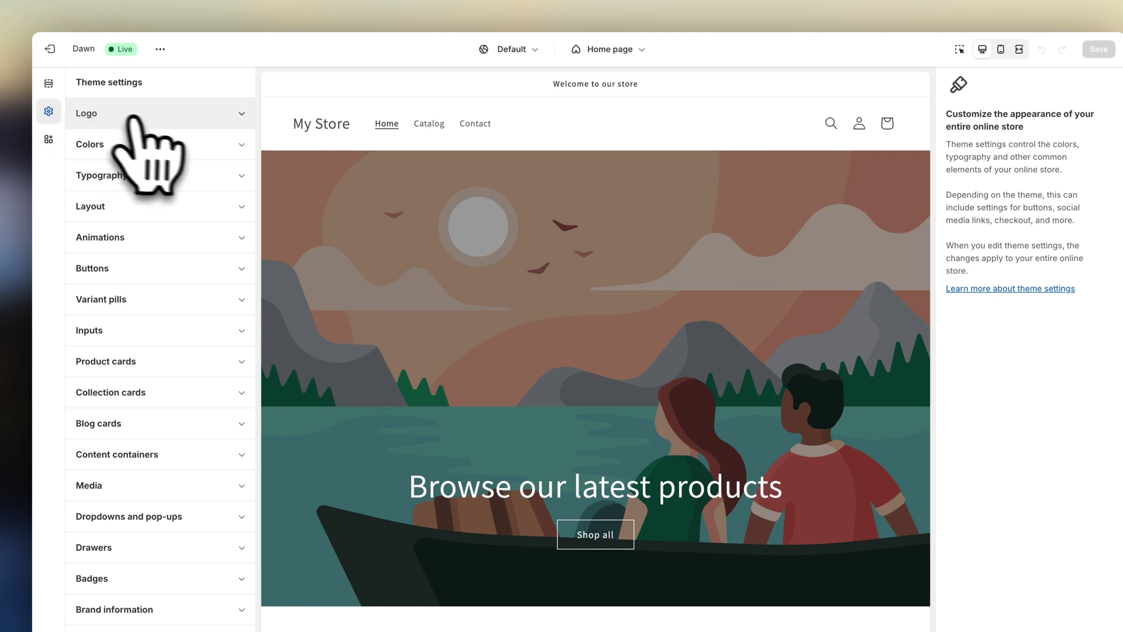
click(206, 114)
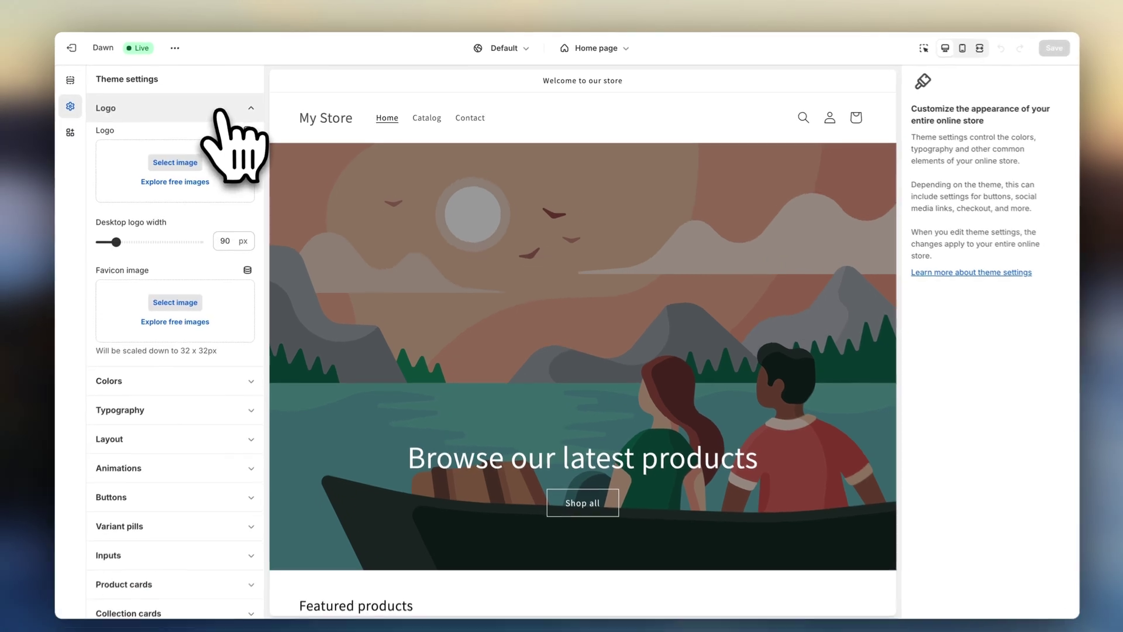
click(160, 170)
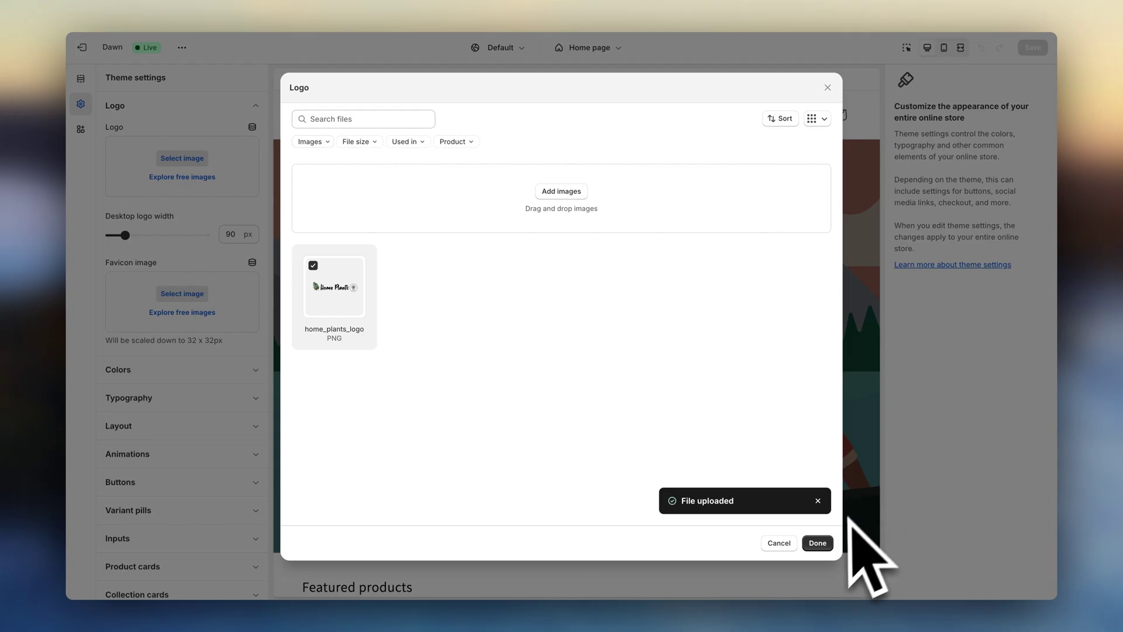
click(818, 543)
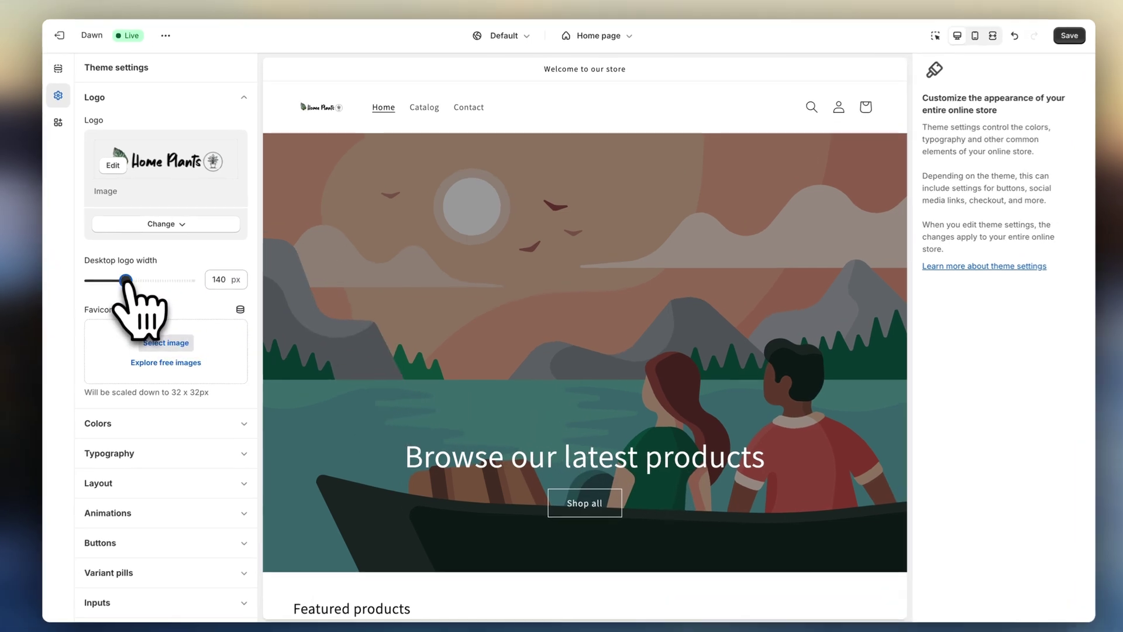
drag(125, 278, 168, 278)
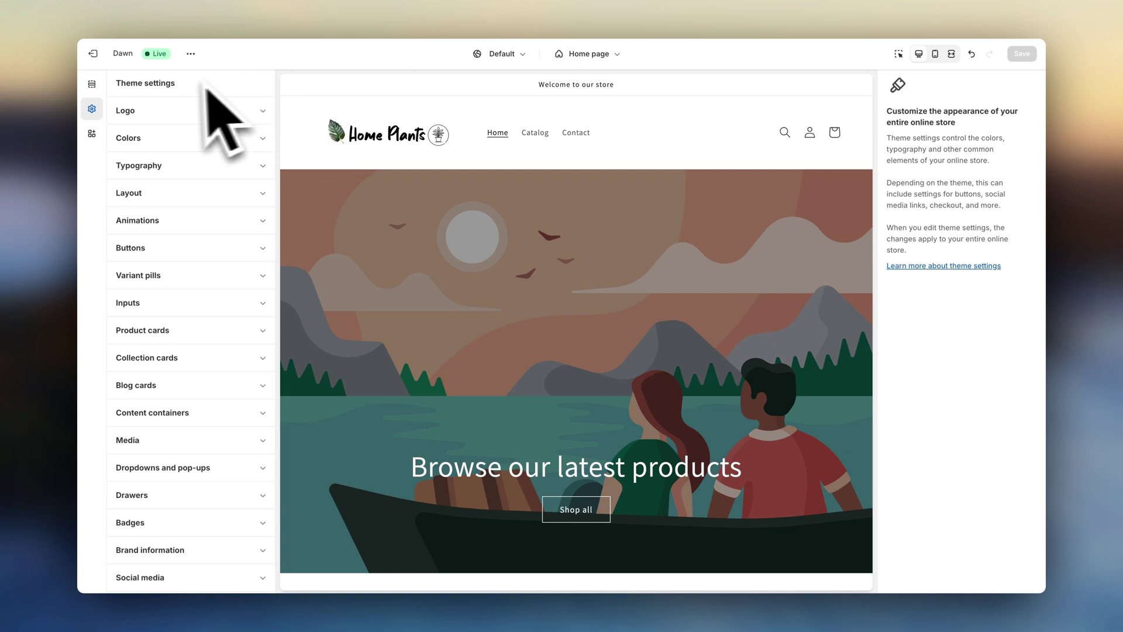
Set photo 6 as the Image banner's first image and photo 7 as its second.
click(92, 84)
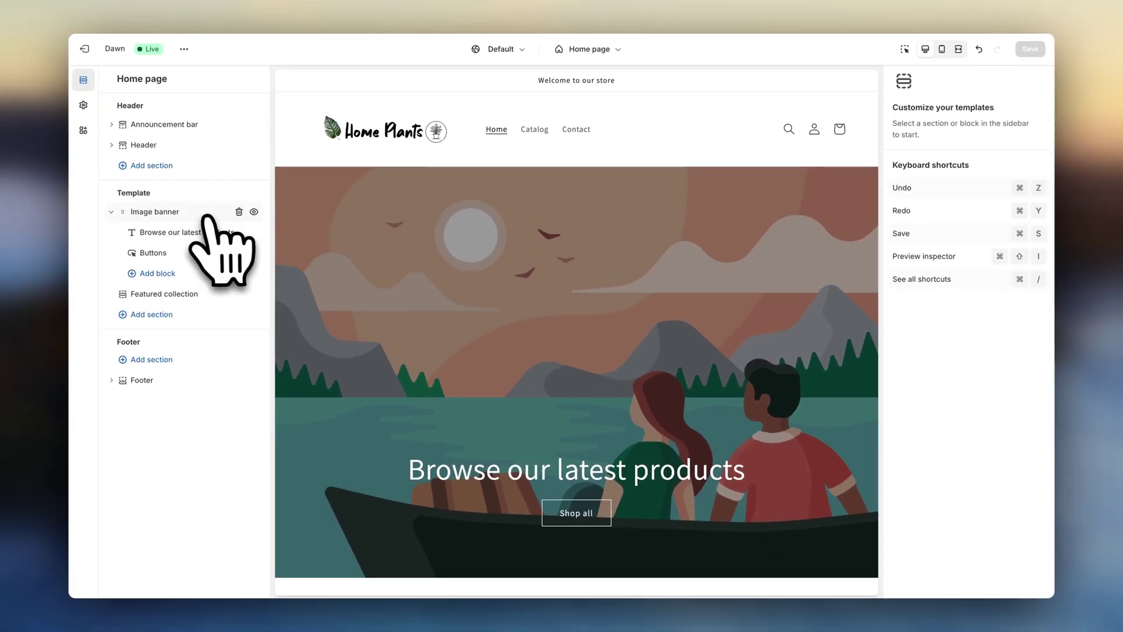
click(206, 216)
click(969, 132)
click(578, 193)
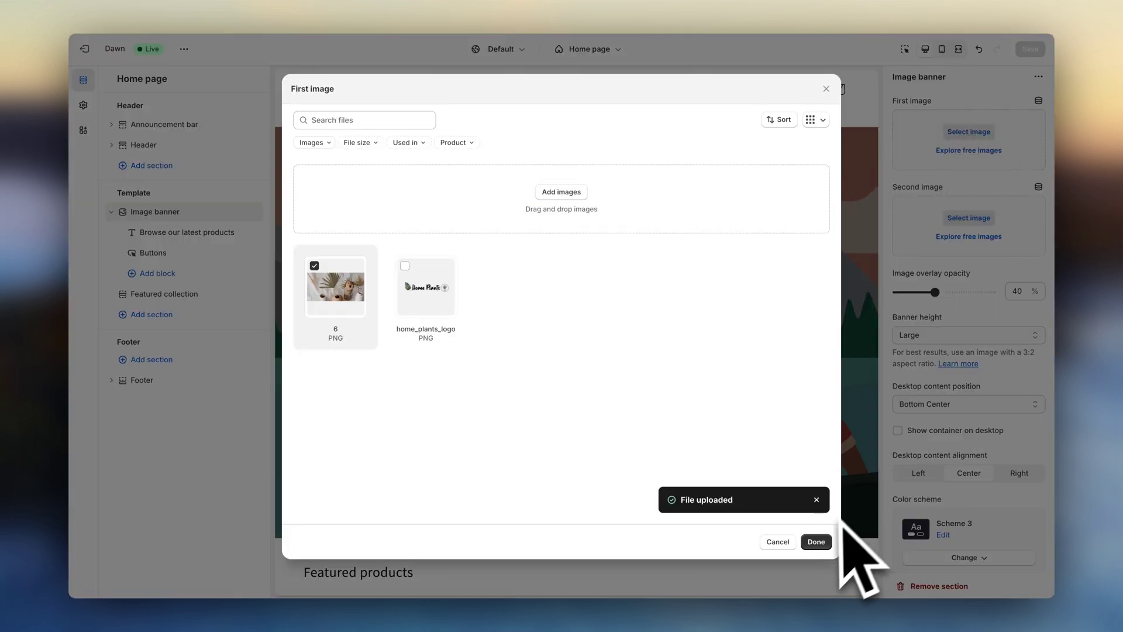
click(816, 541)
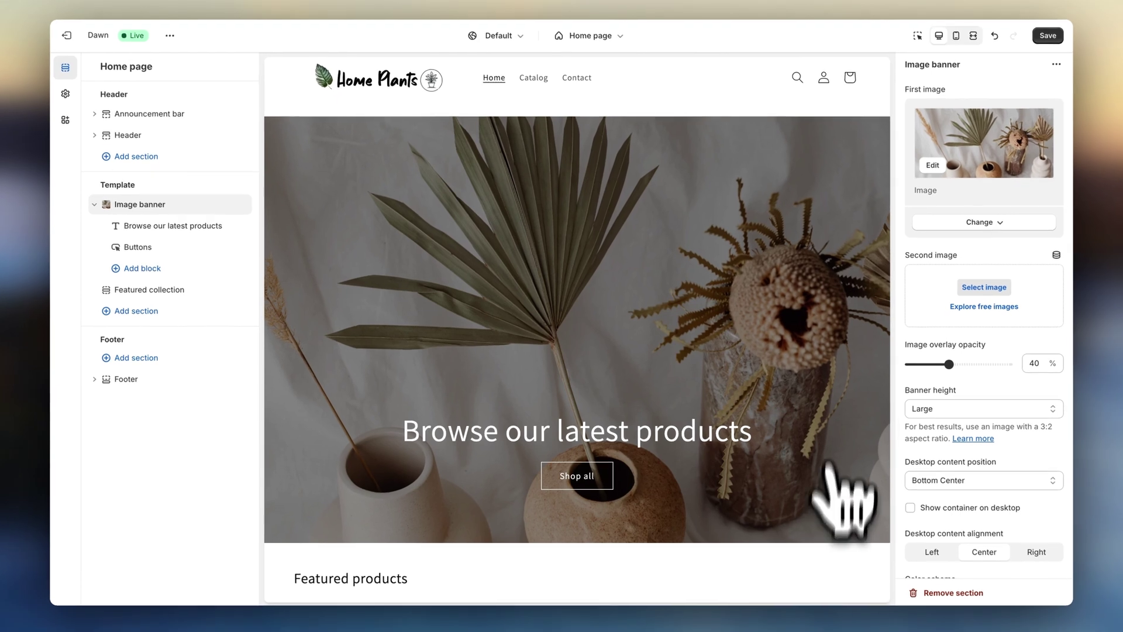
click(983, 292)
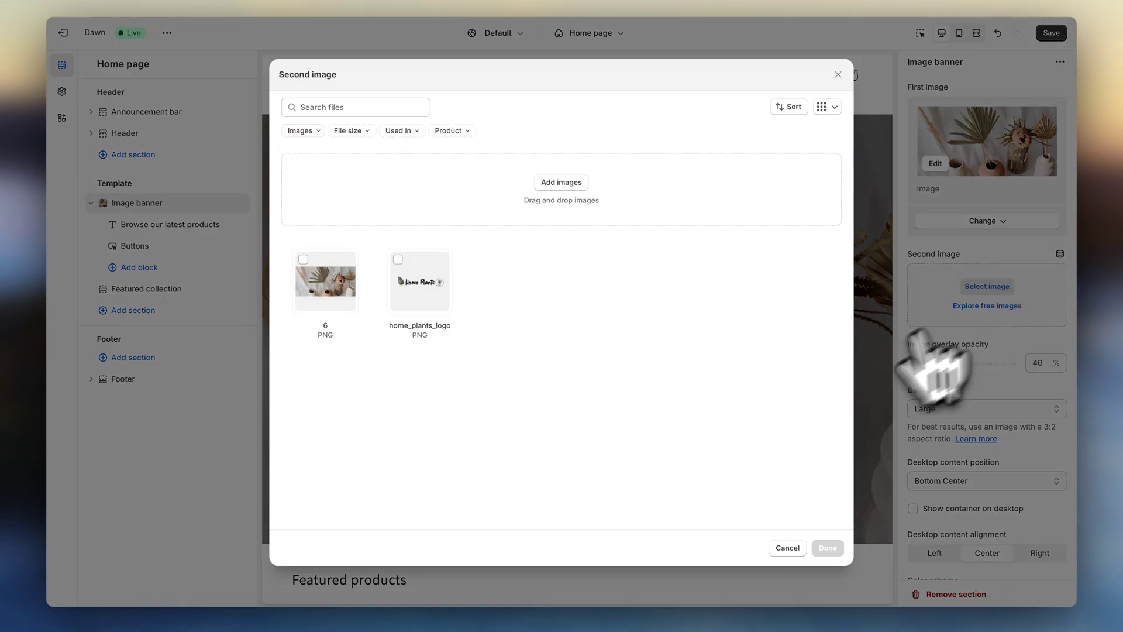
click(561, 182)
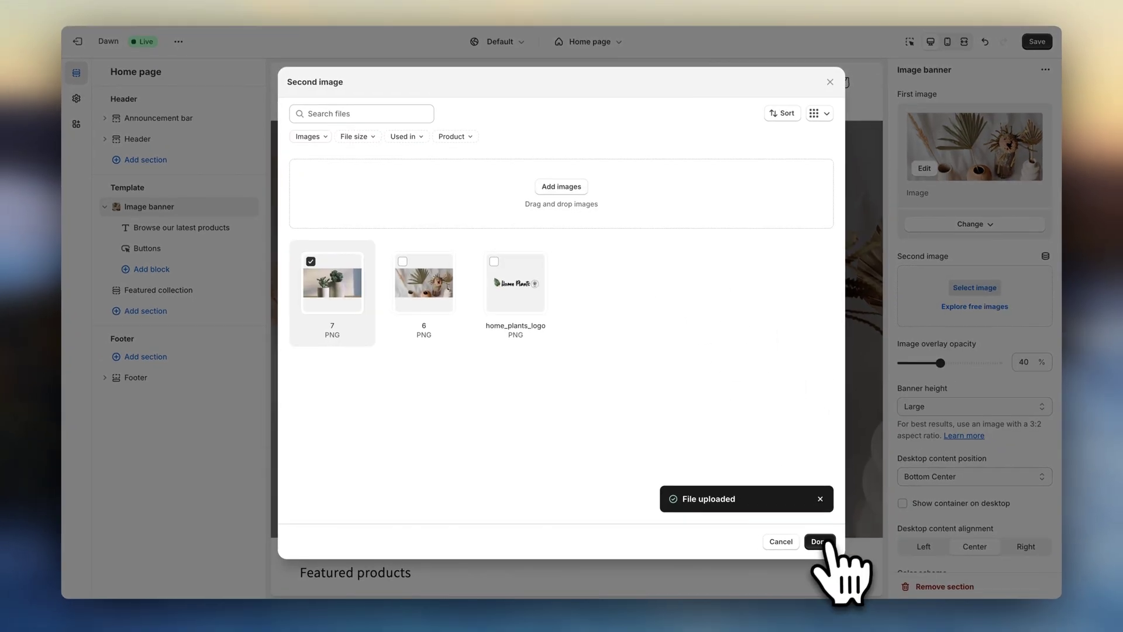
click(821, 546)
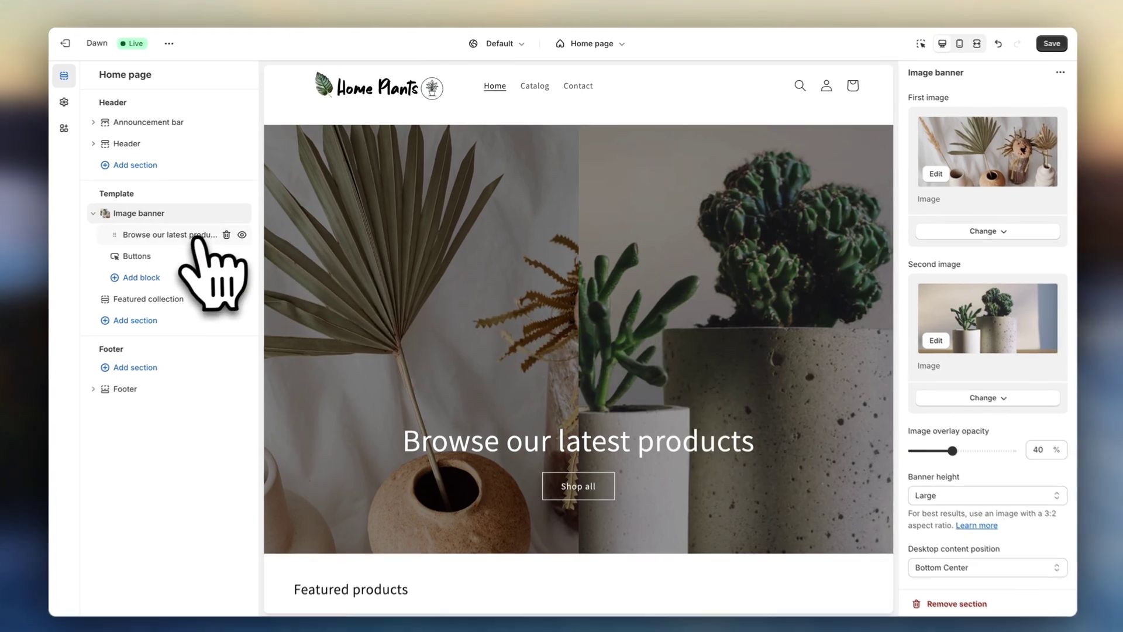
Change the banner heading to 'Plant Decor Space' and save the home page.
click(197, 232)
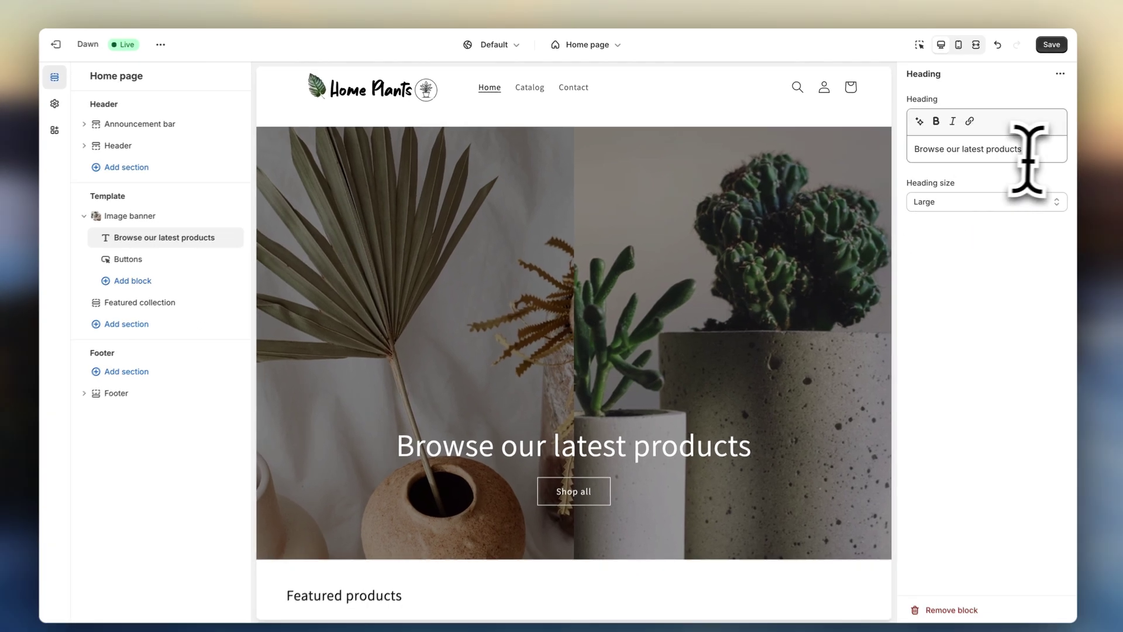
drag(1028, 153, 878, 158)
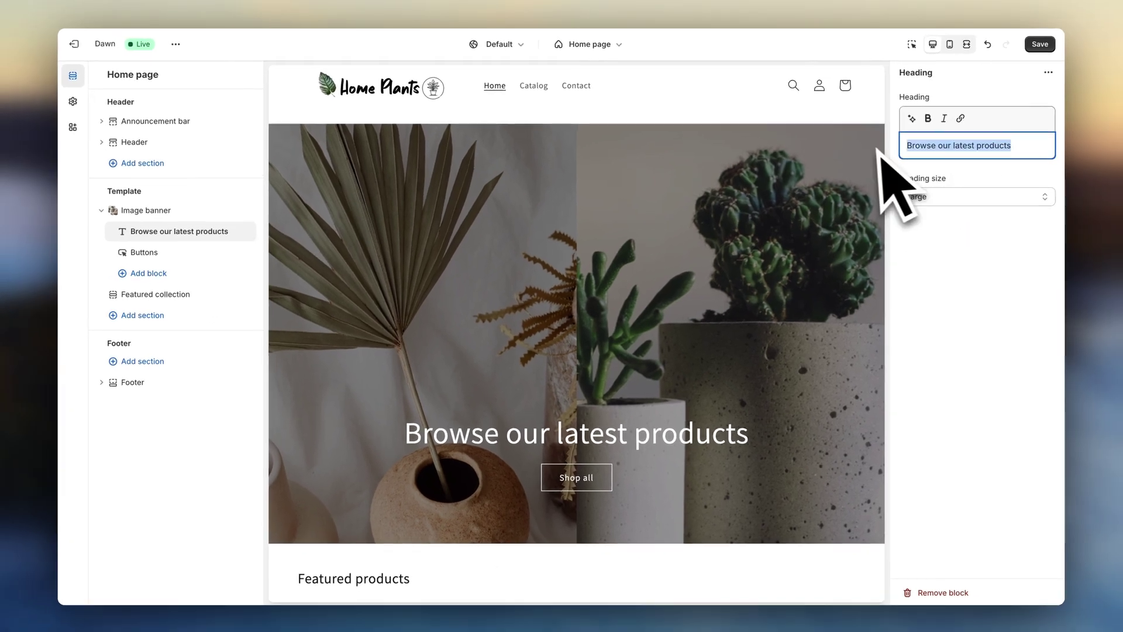
text(Plant Decor Space)
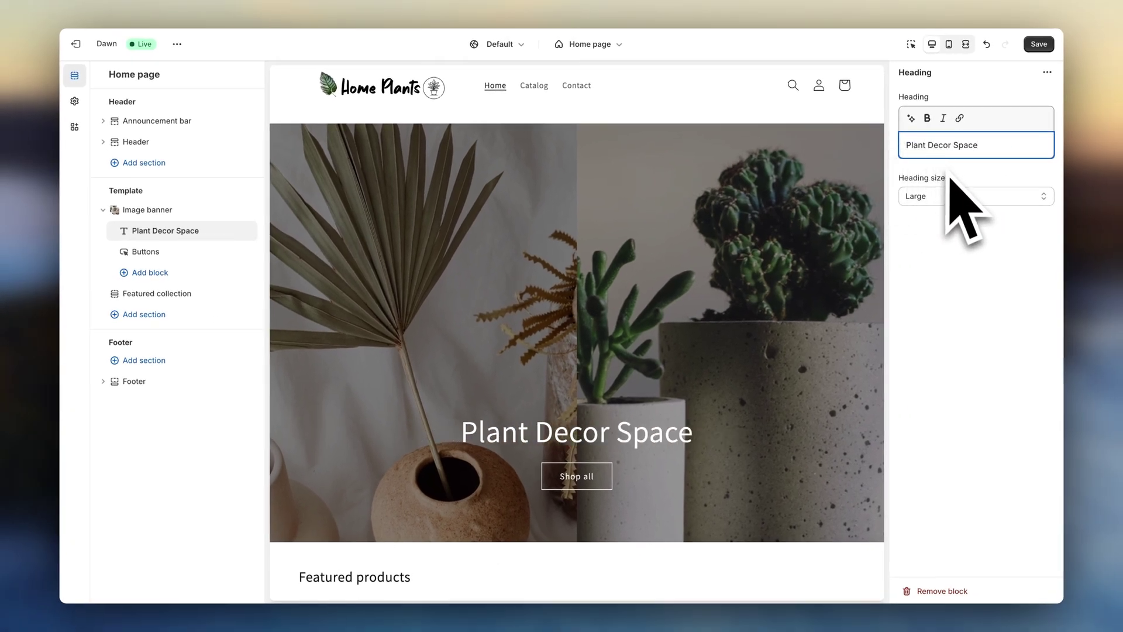
click(1040, 44)
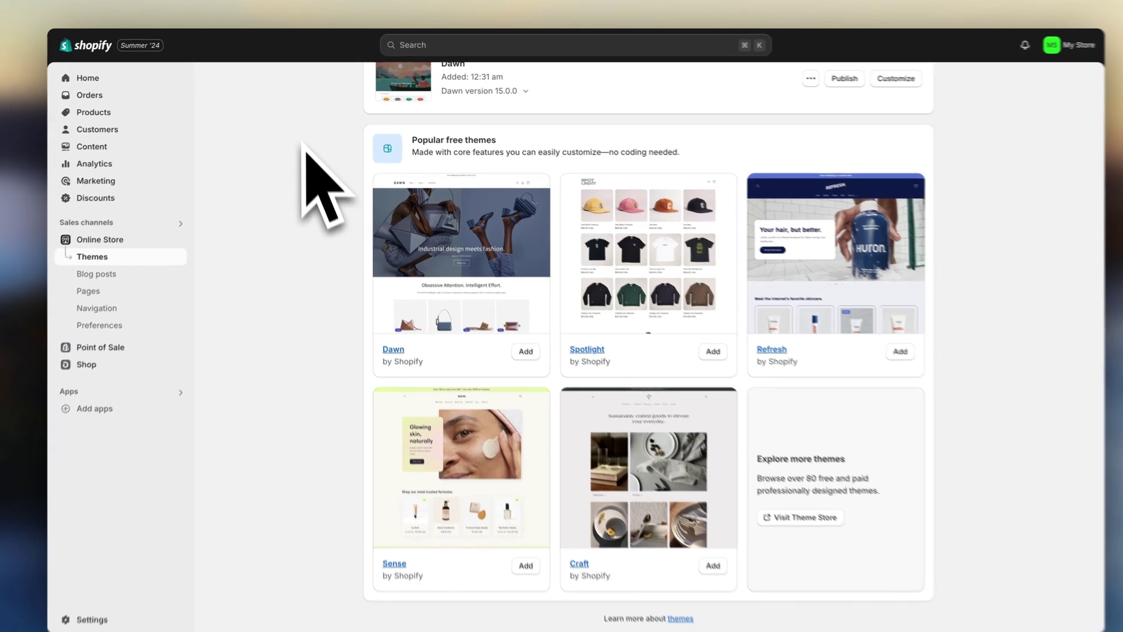
Create a new product, the Sophisticated Glass Vase for Plants, priced at €27.58.
click(103, 108)
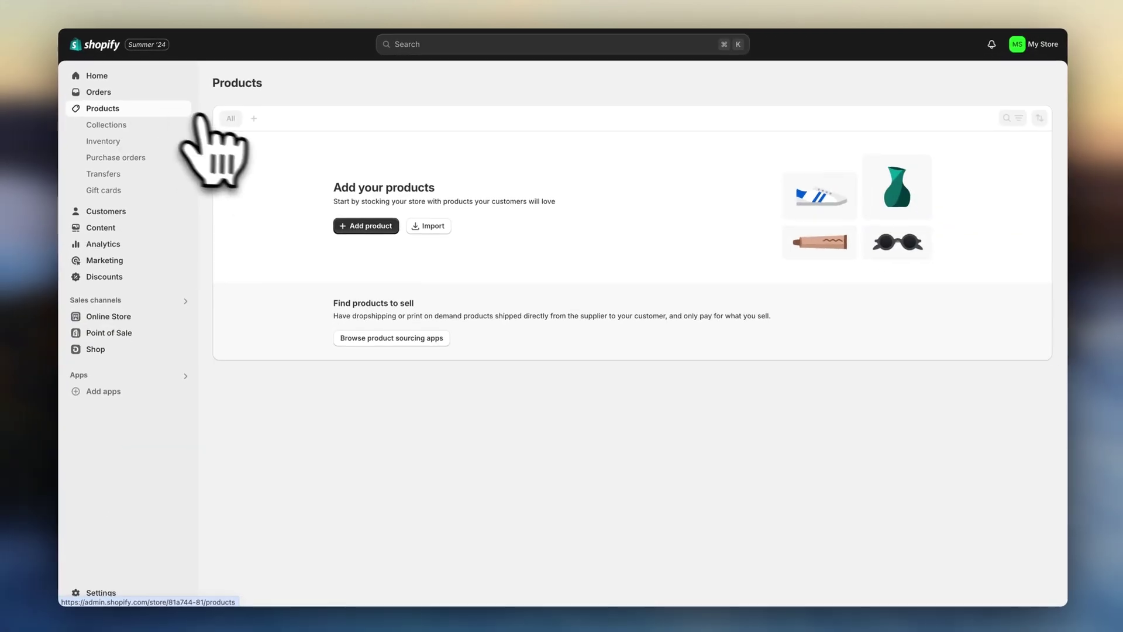
click(359, 228)
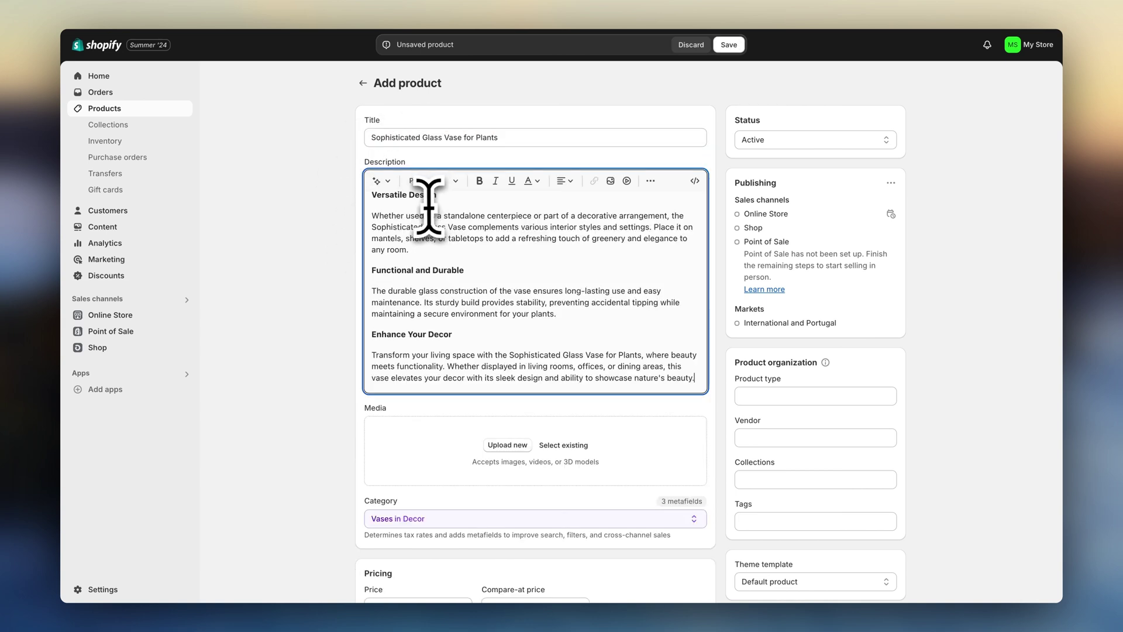
scroll(351, 371, down, 3)
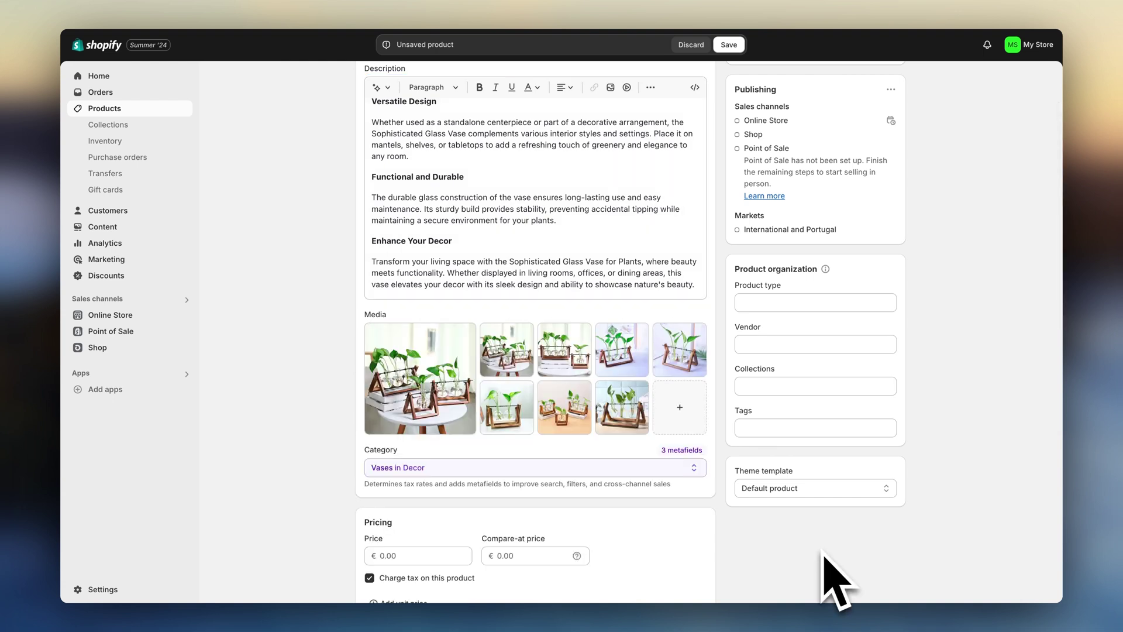
scroll(726, 451, down, 5)
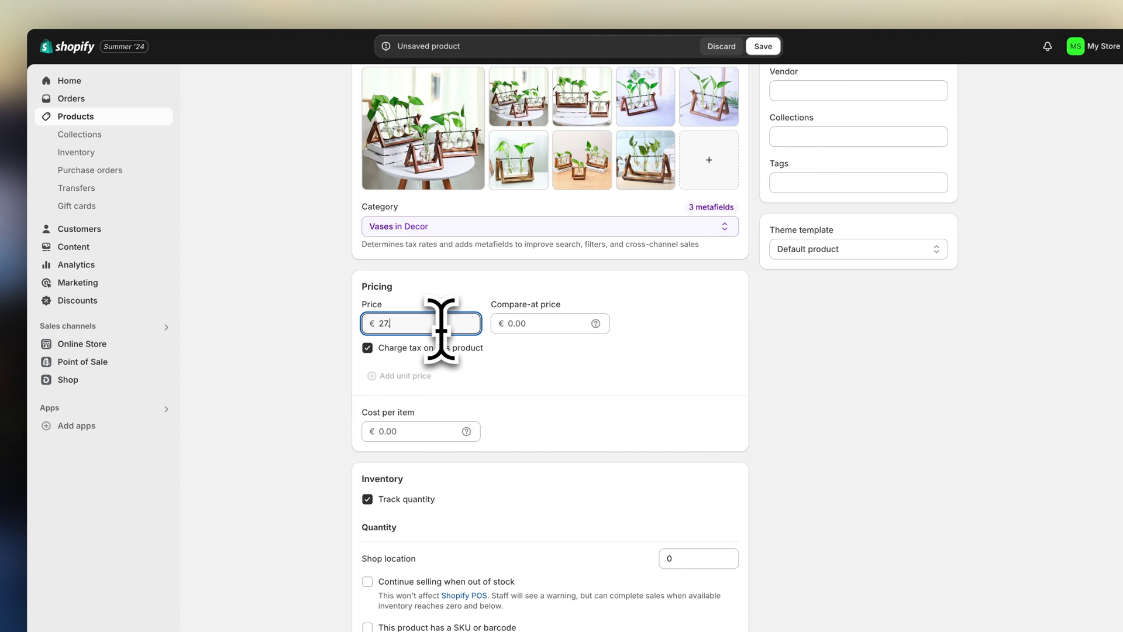
text(.58)
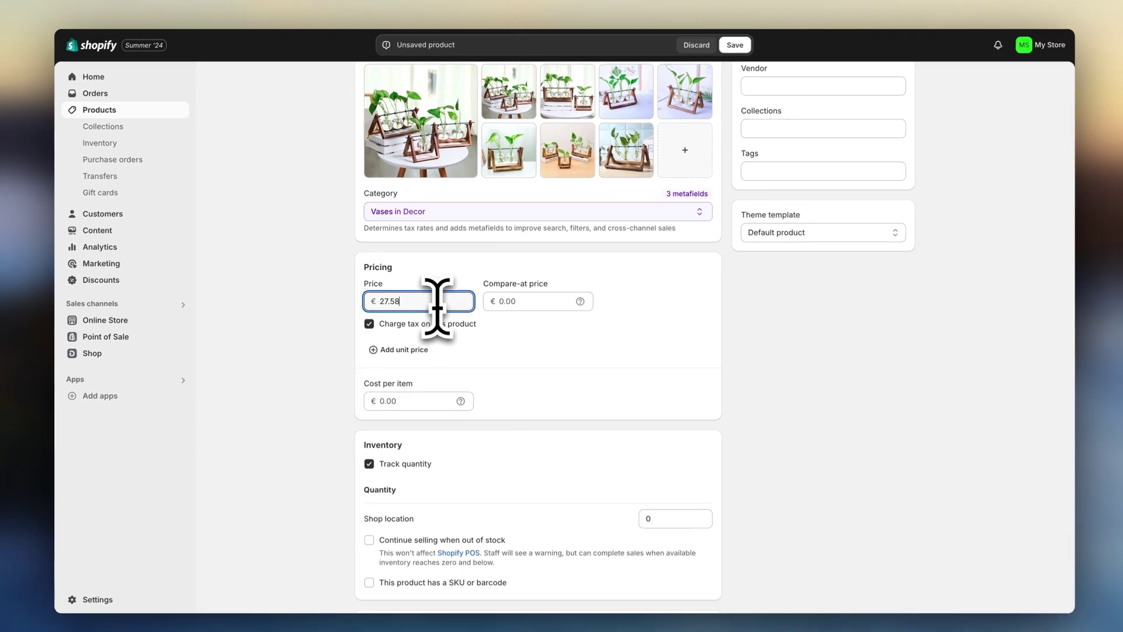
click(354, 351)
Expand the vase's search engine listing details and go back to the Products list.
scroll(352, 335, down, 1)
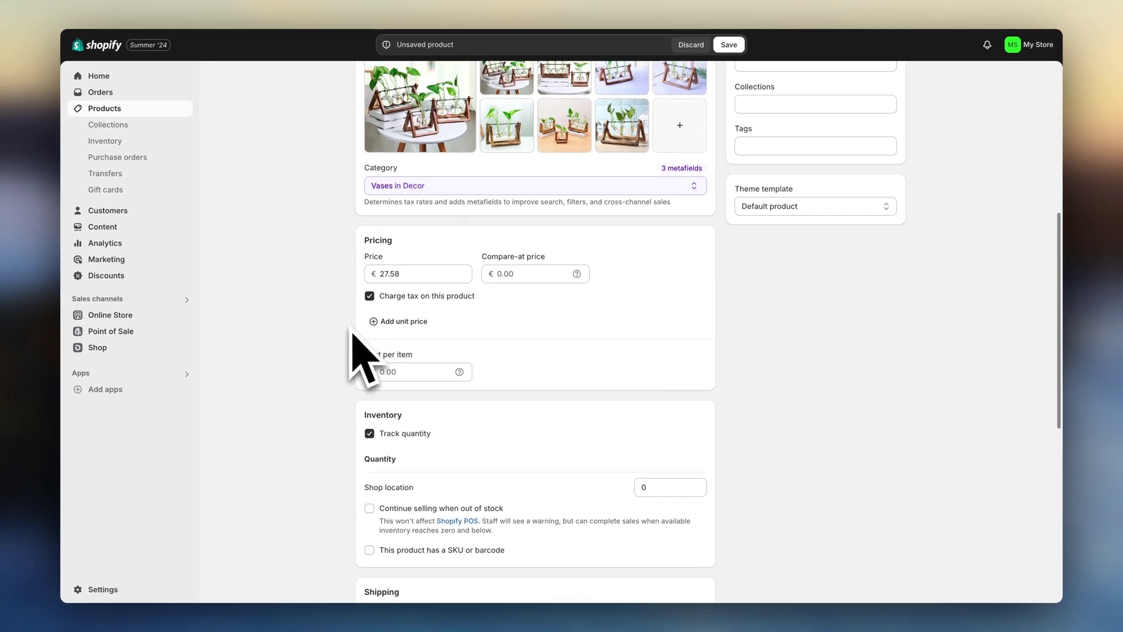
scroll(353, 334, down, 7)
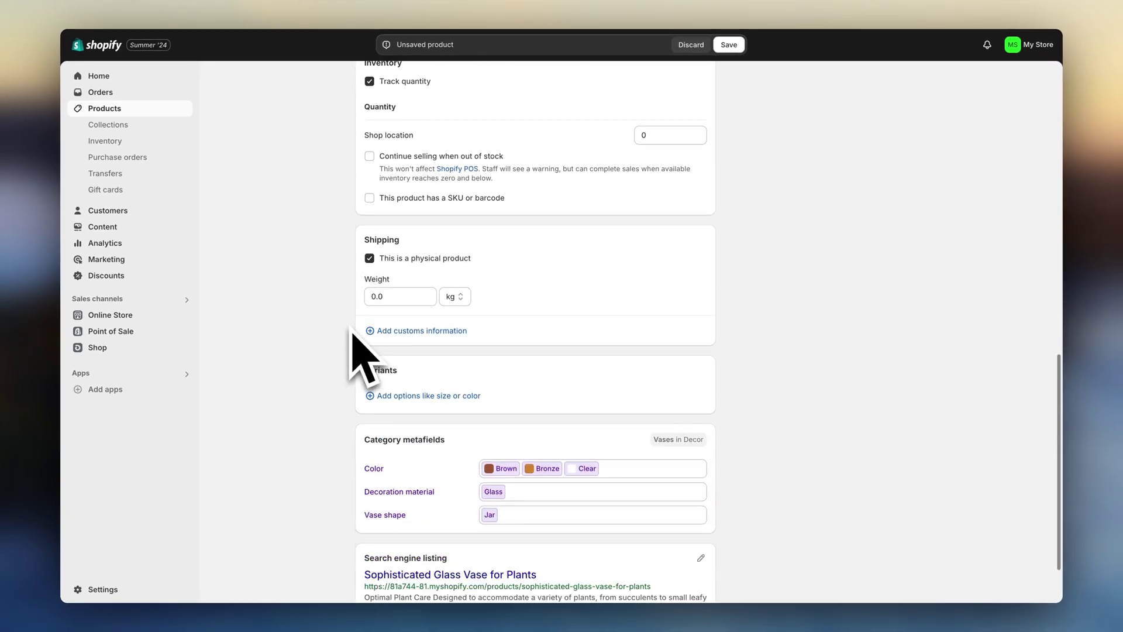
click(701, 475)
scroll(726, 509, down, 3)
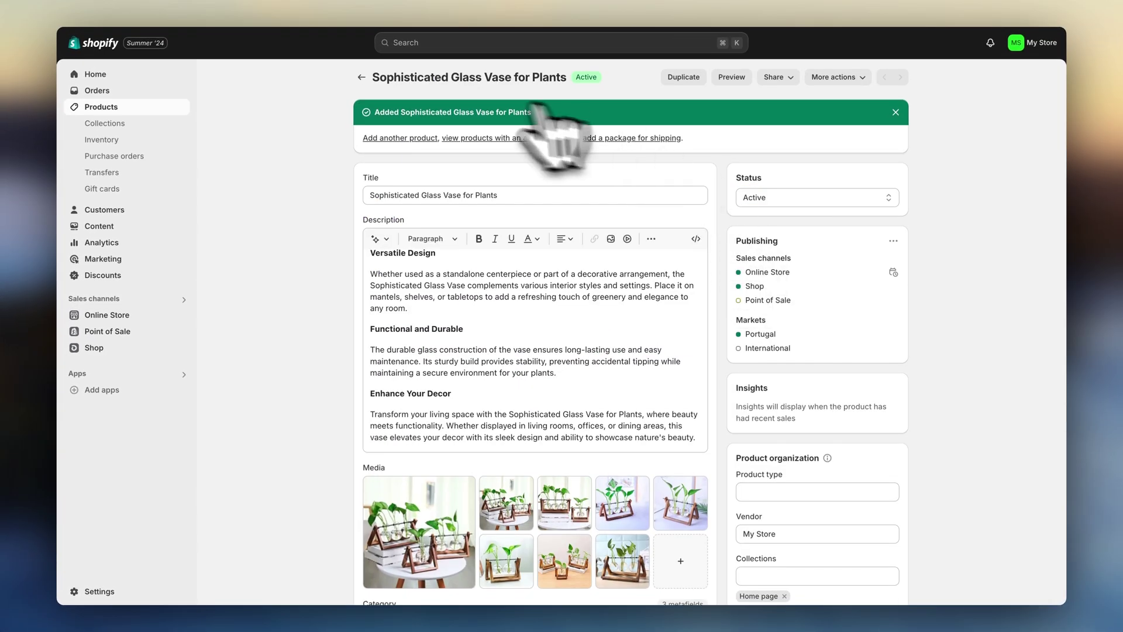
click(362, 79)
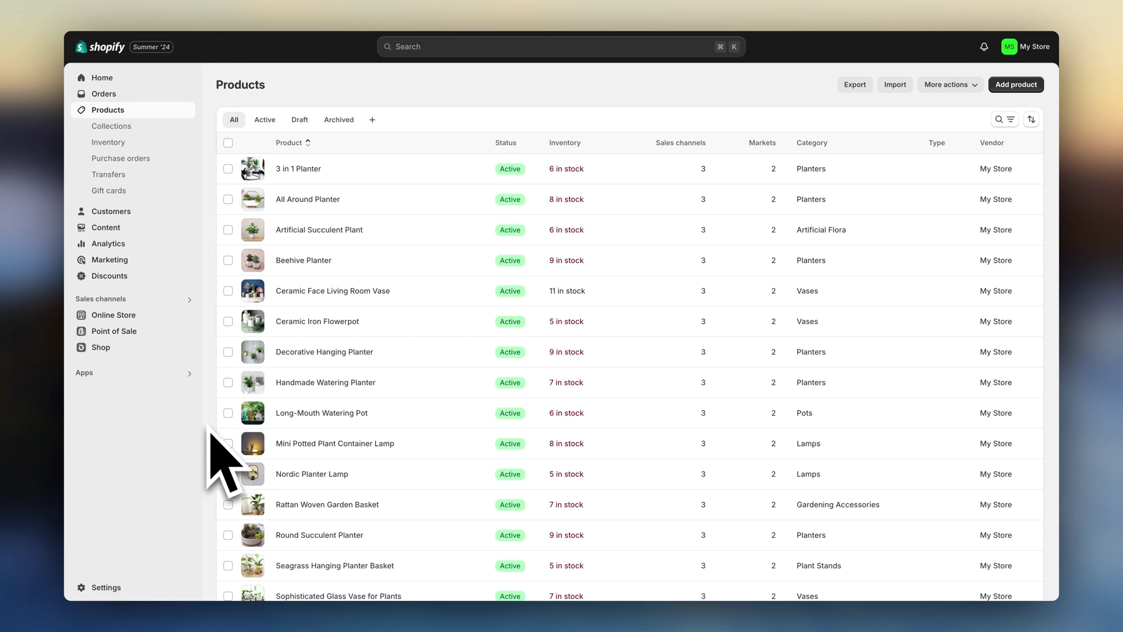
Go from the Products list to Collections and start a new blank collection.
scroll(292, 450, down, 3)
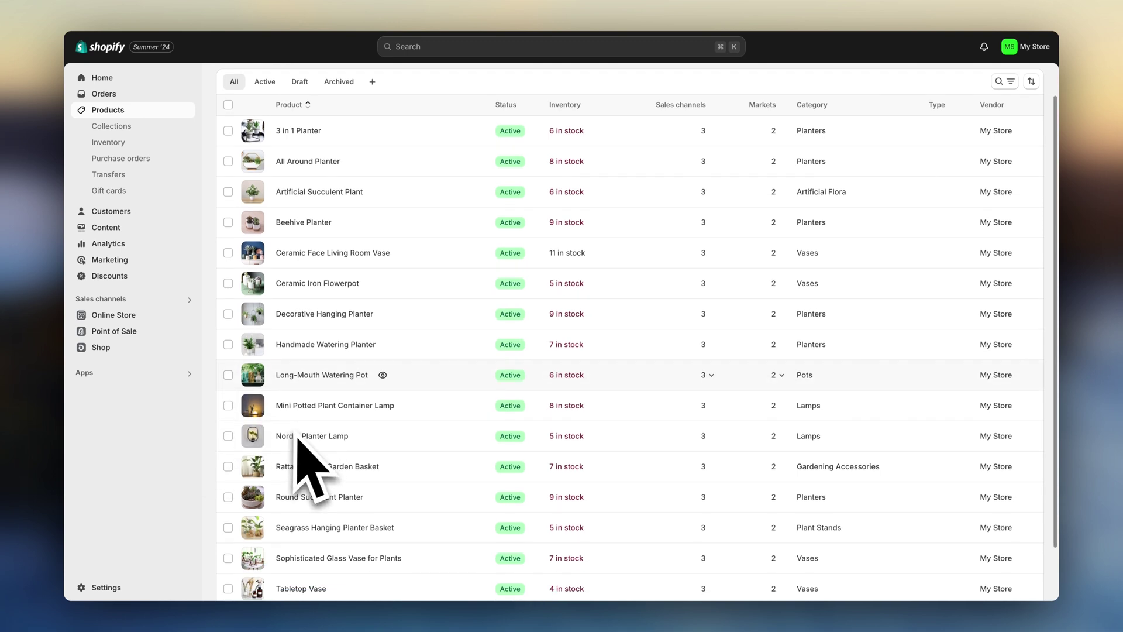
scroll(296, 439, up, 3)
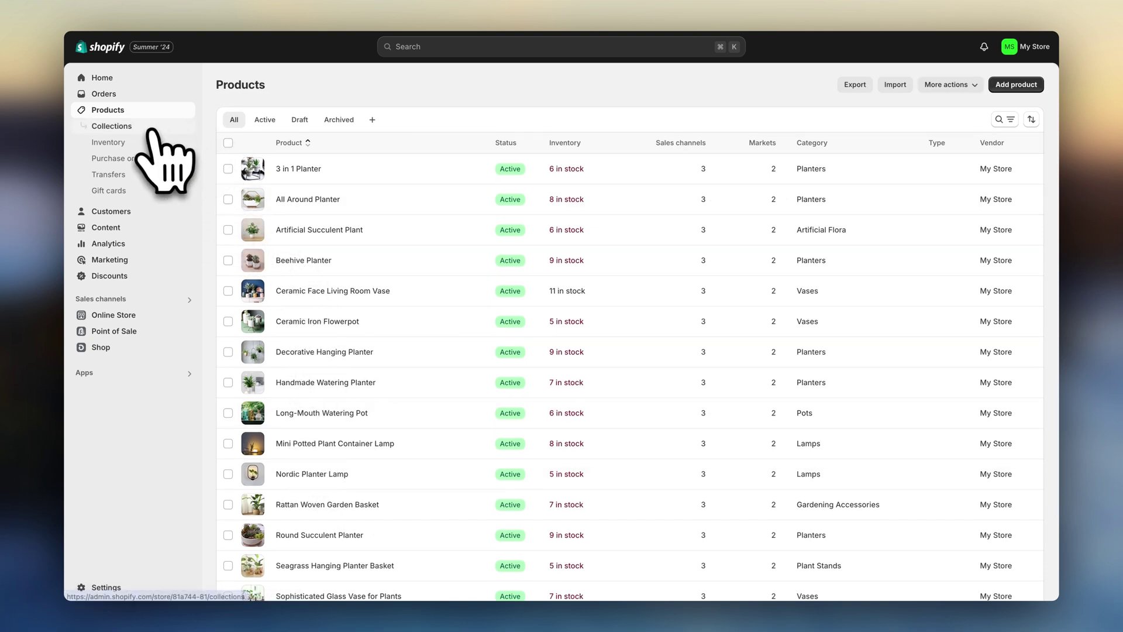
click(185, 126)
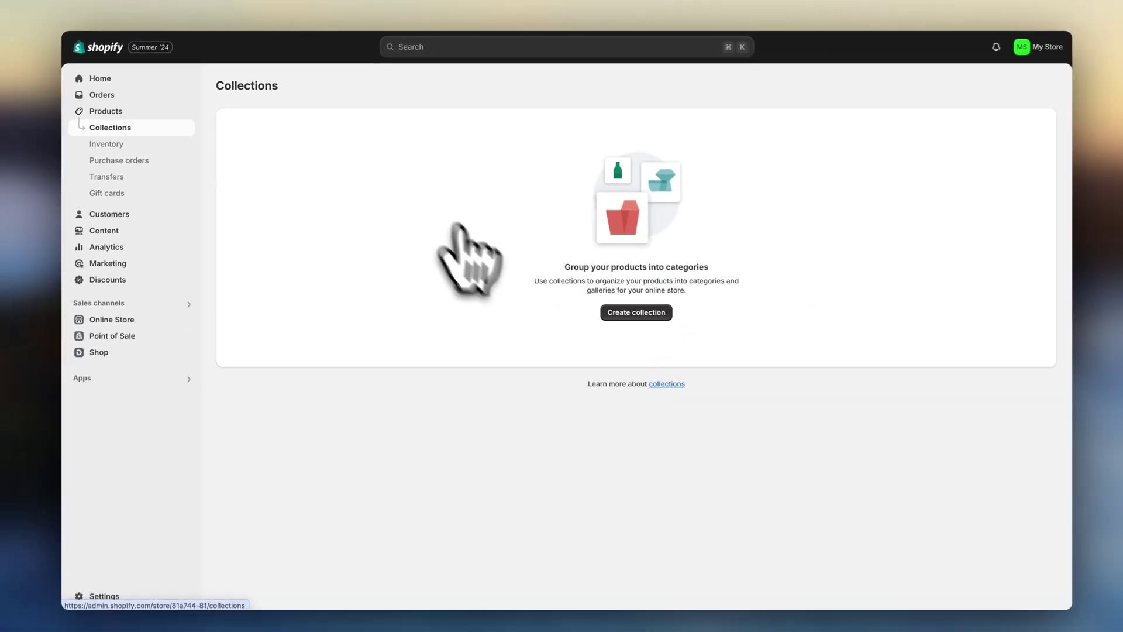
click(677, 340)
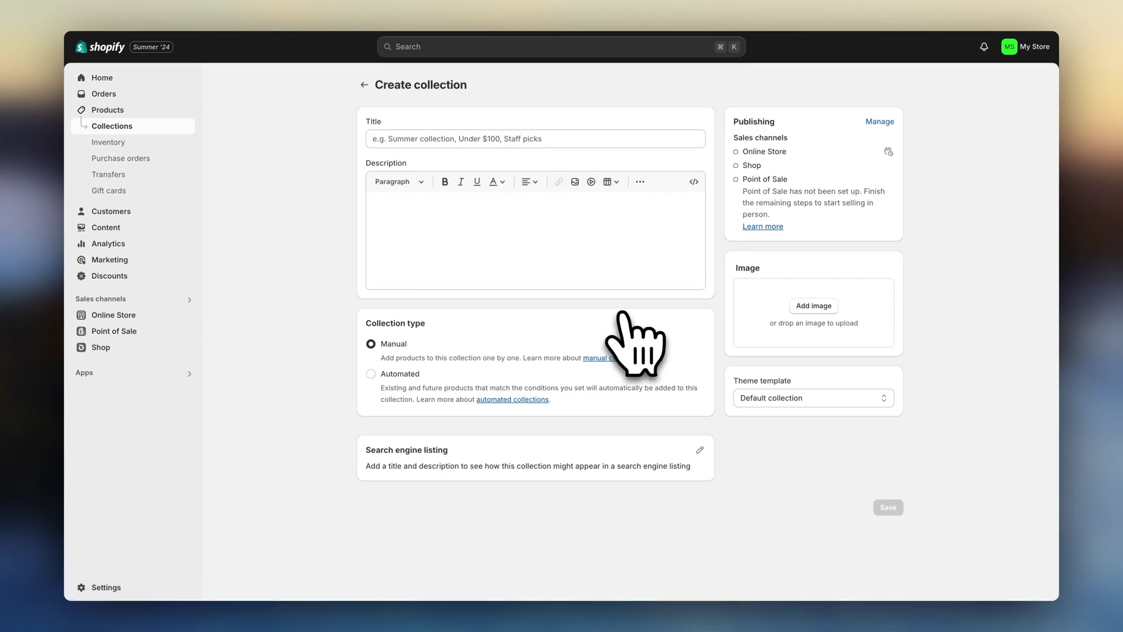
Title the collection 'Succulent Planters' and edit its search engine listing title and description.
click(445, 139)
text(Succulent Planters)
click(333, 179)
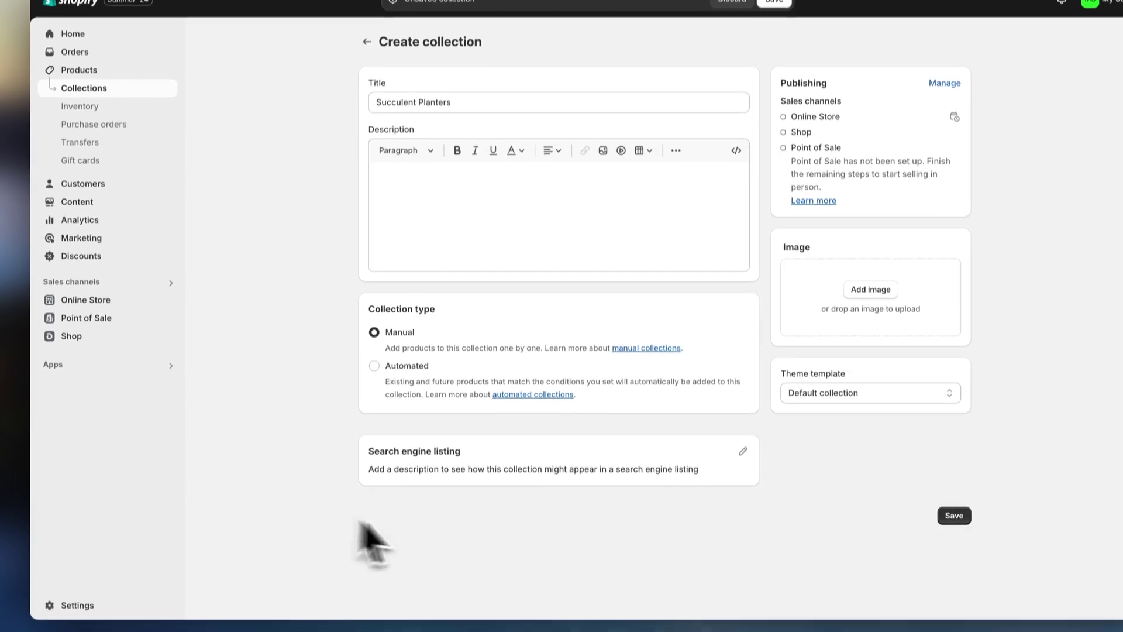
click(743, 451)
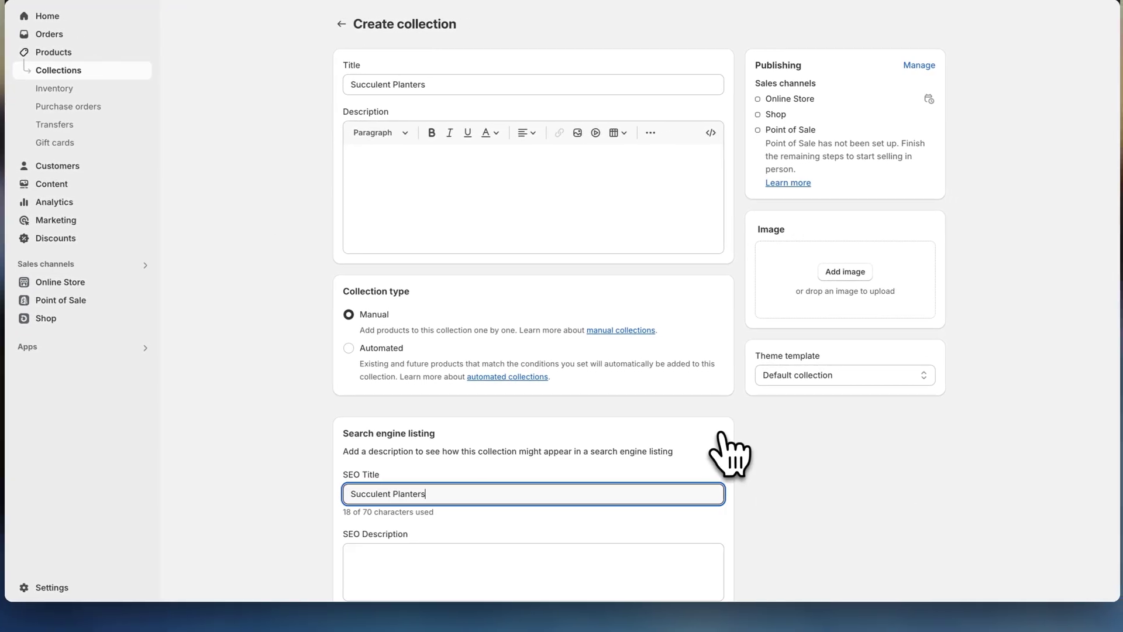
scroll(729, 454, down, 2)
text(- Home Decor | Home Plants)
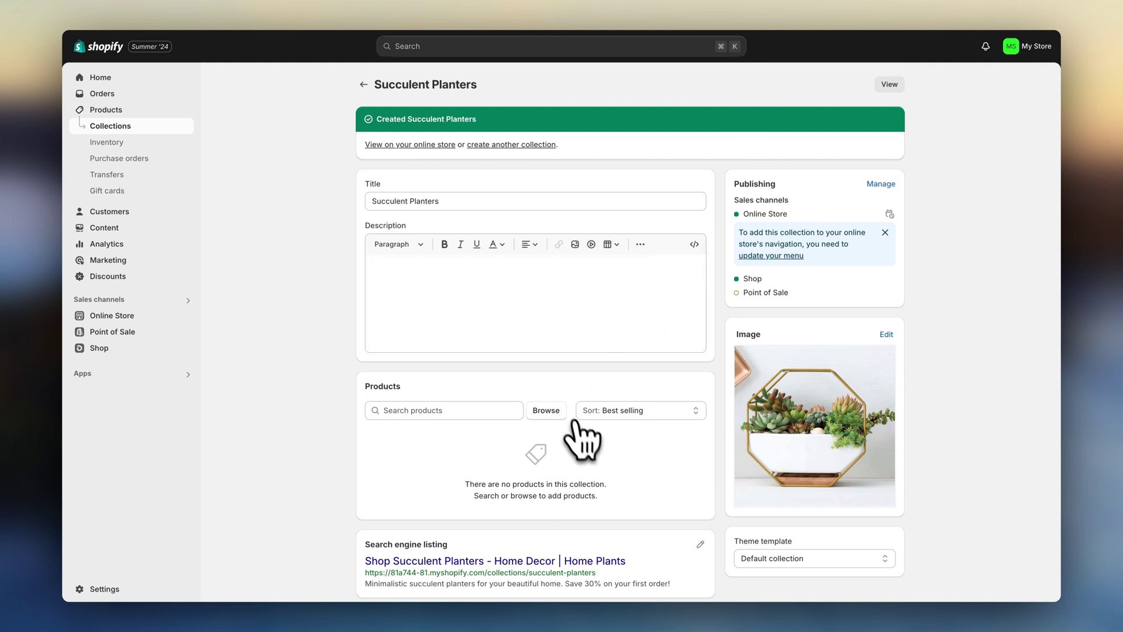
Add the planters, including All Around Planter, Beehive Planter and Ceramic Iron Flowerpot, to the collection.
scroll(577, 425, down, 1)
click(553, 375)
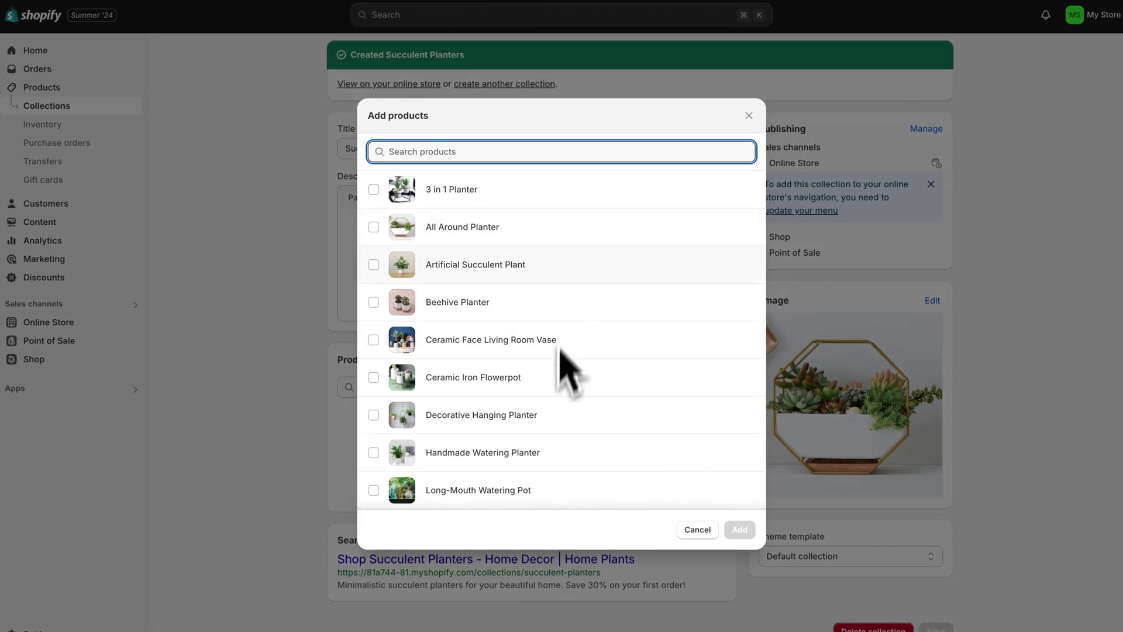
click(571, 226)
click(570, 302)
click(571, 377)
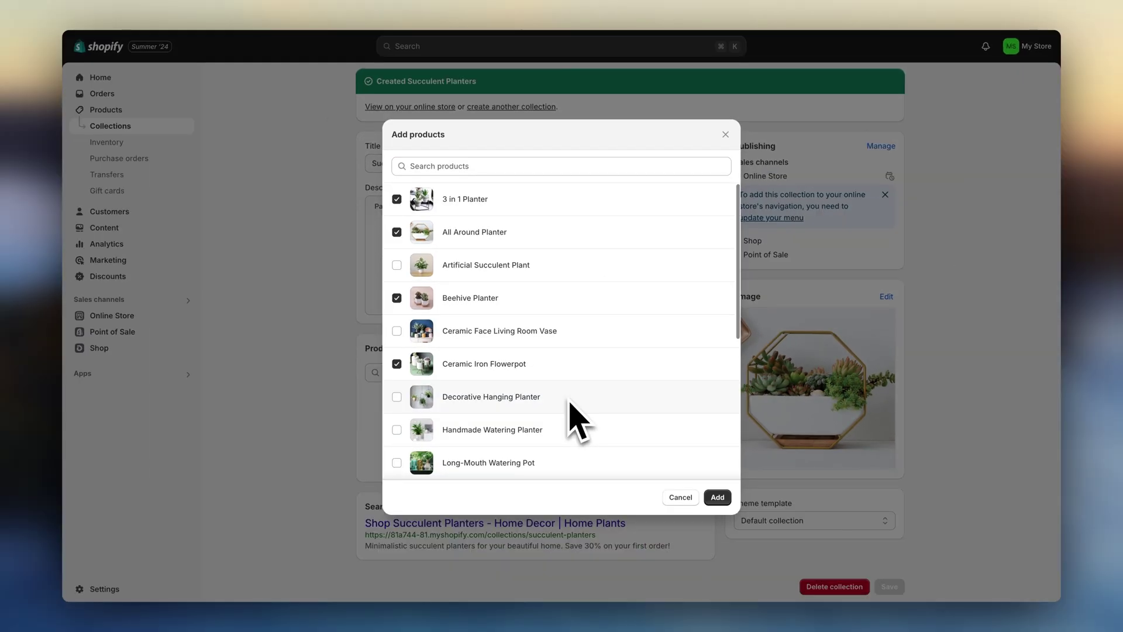
click(718, 498)
Sort the collection manually with All Around Planter third, then return to the collections list.
scroll(724, 403, down, 2)
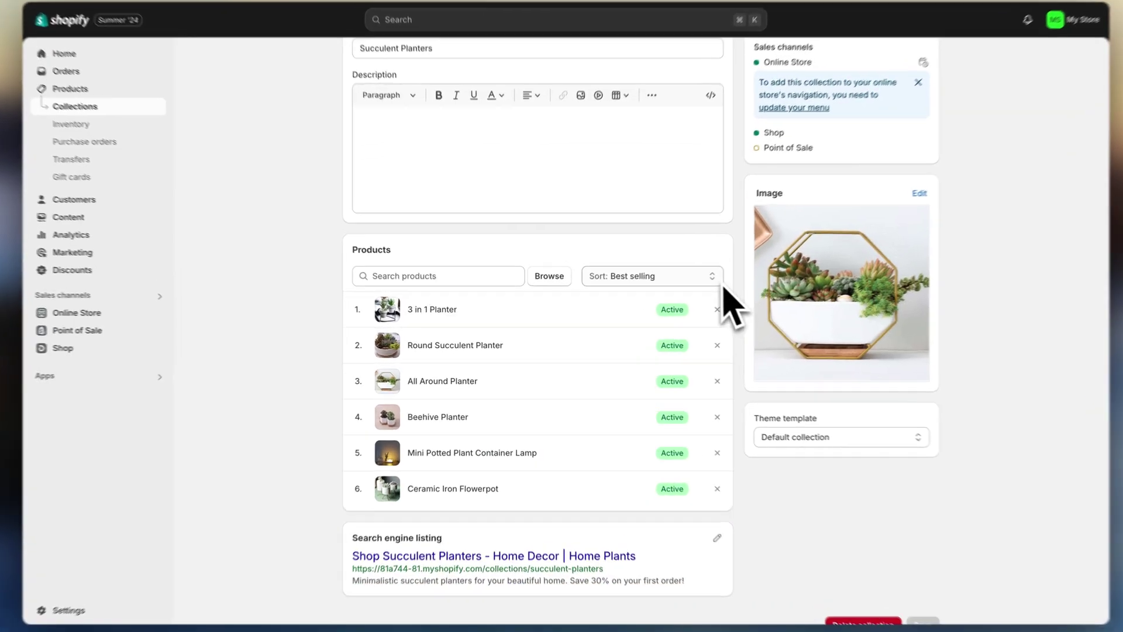
click(693, 283)
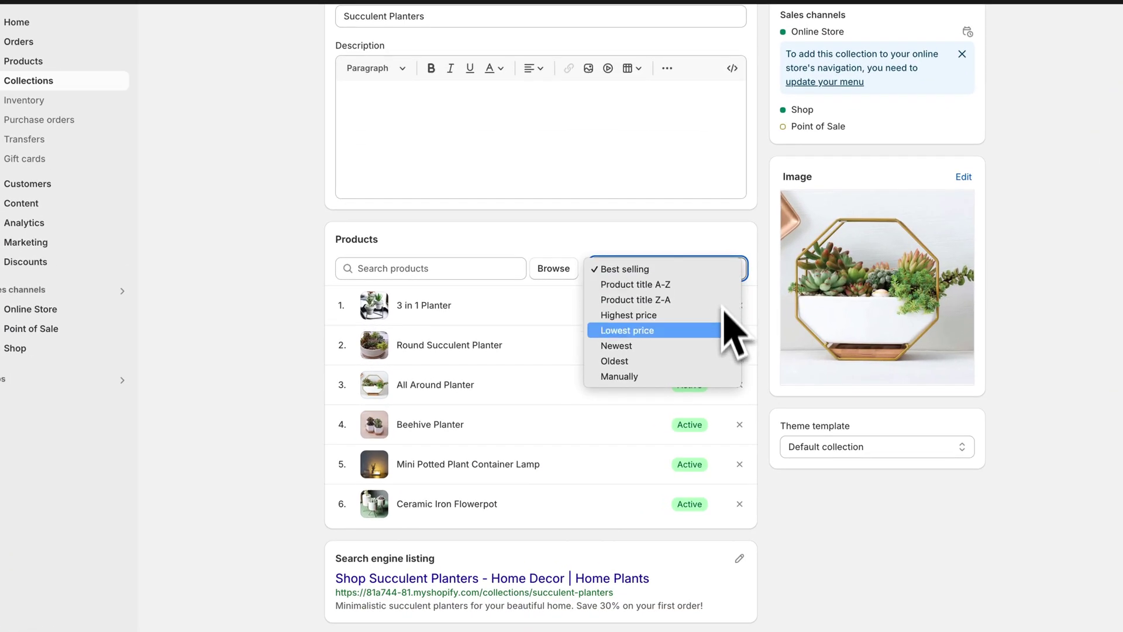
click(721, 377)
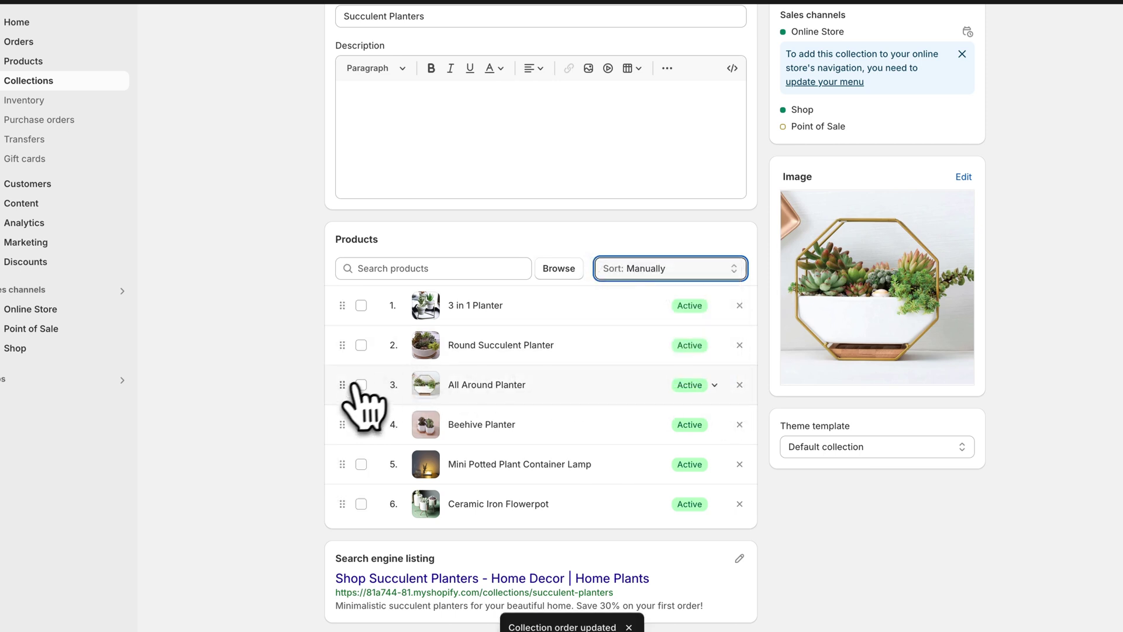
mouse_move(350, 386)
mouse_down()
mouse_move(339, 343)
mouse_move(341, 377)
mouse_up()
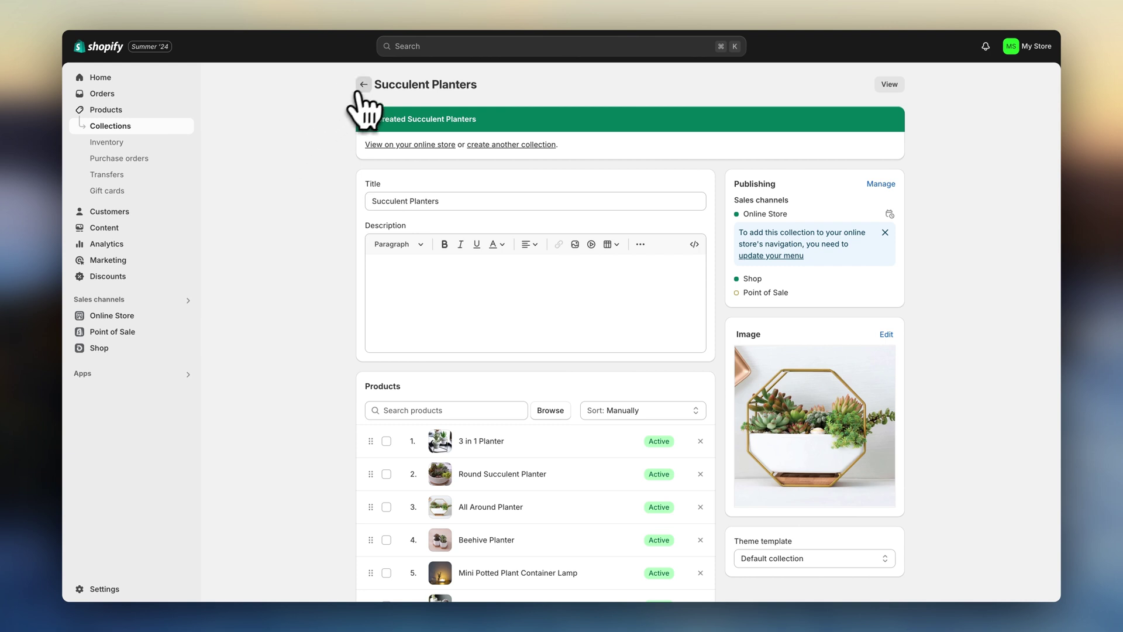
click(363, 84)
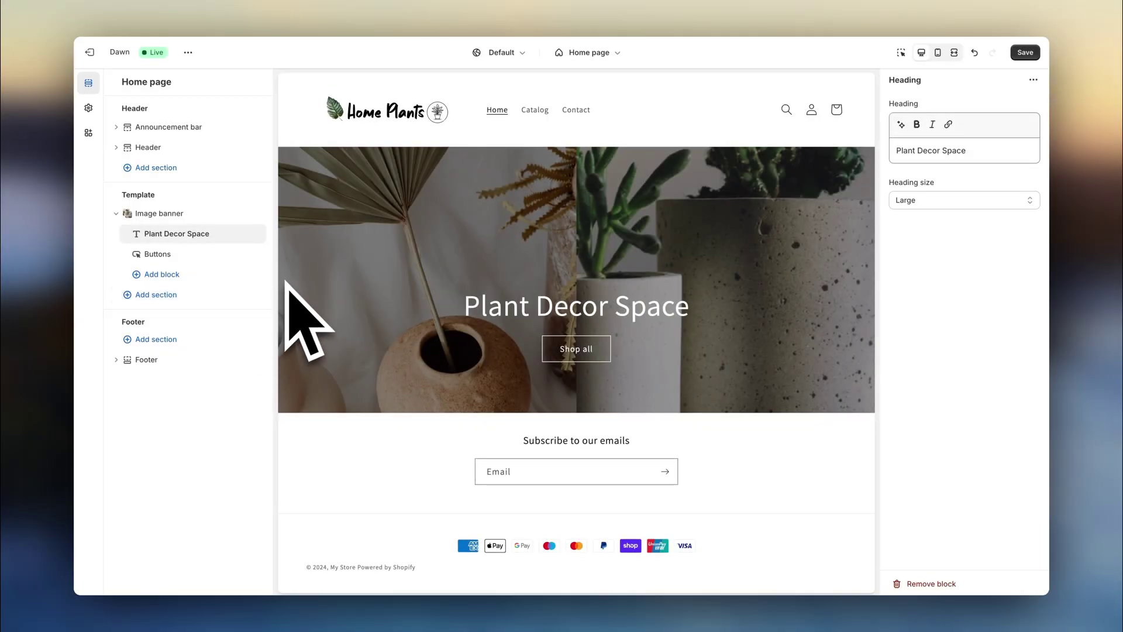
Add a Featured collection section to the home page showing Succulent Planters.
click(231, 298)
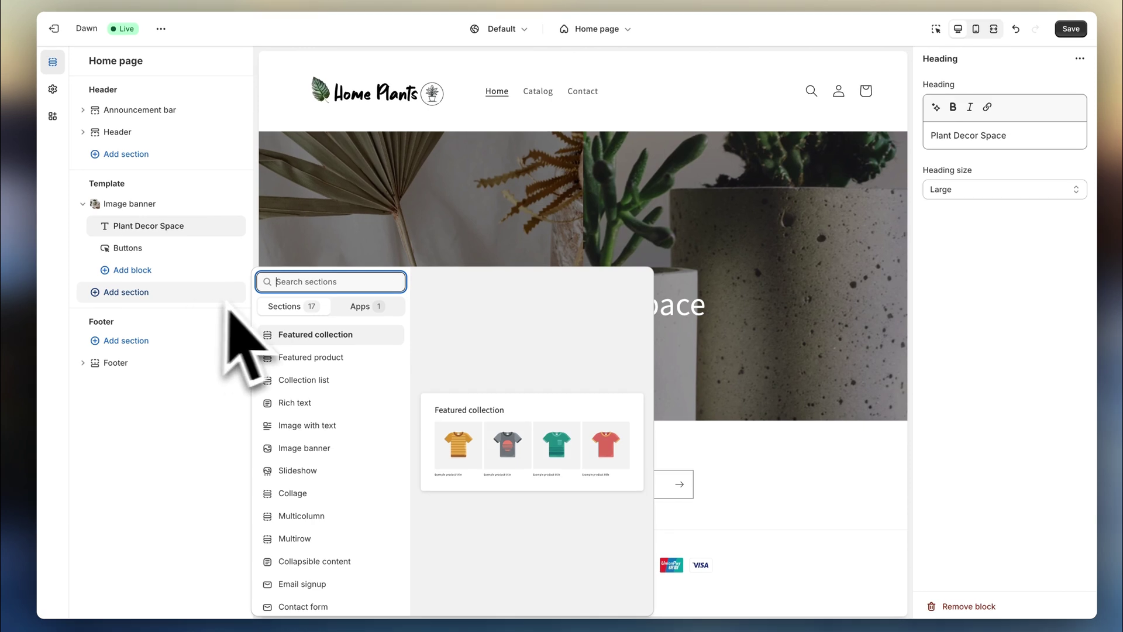
click(312, 343)
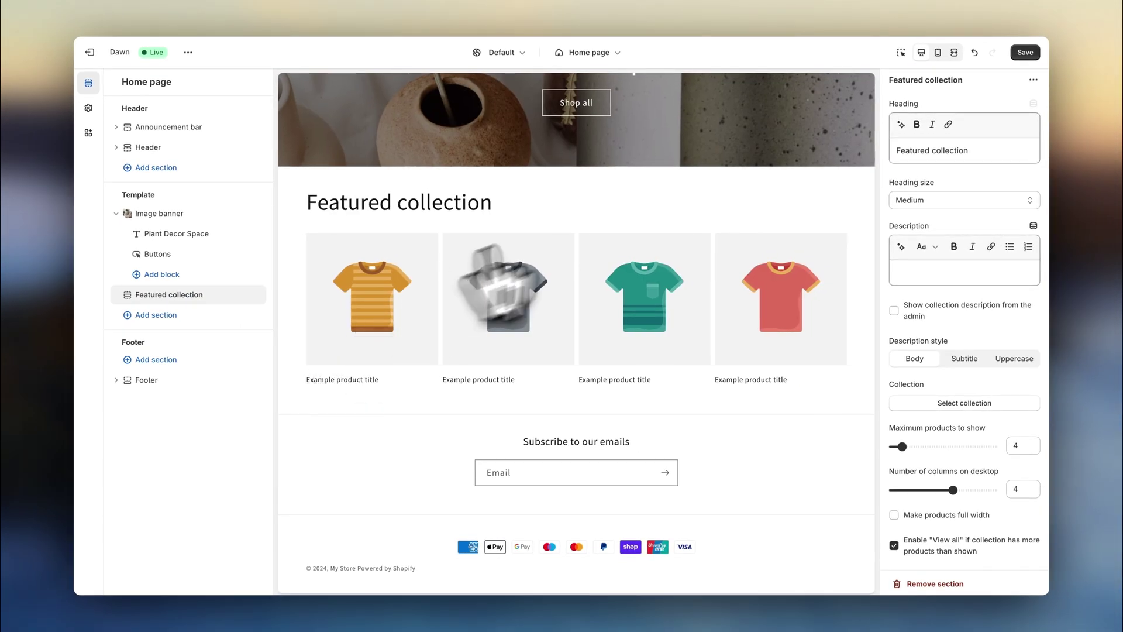
scroll(938, 392, down, 3)
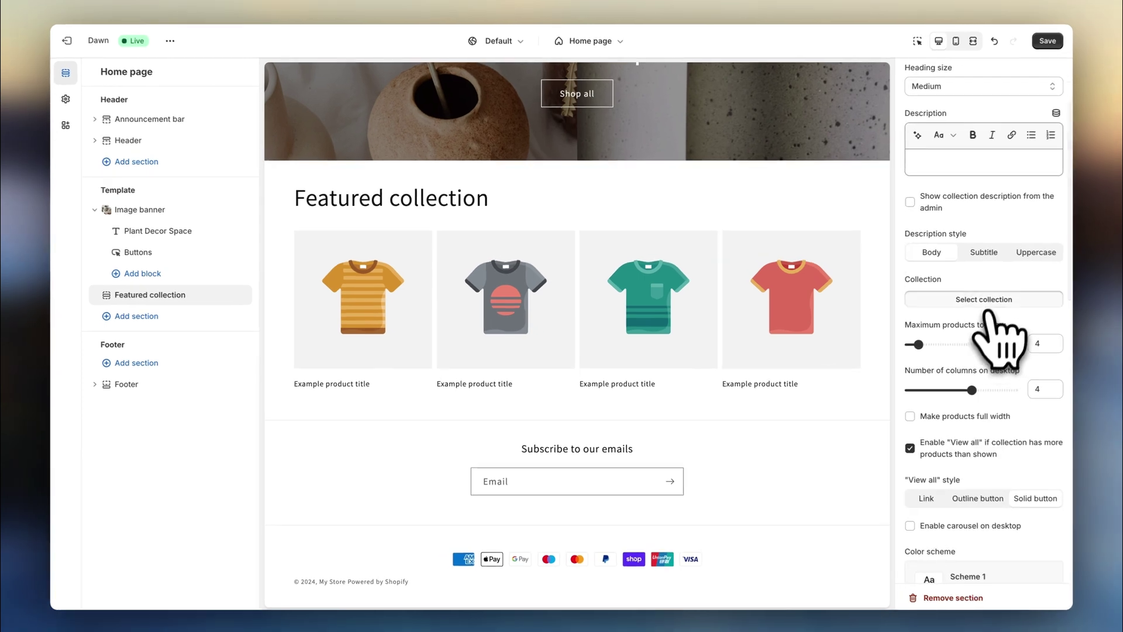
click(965, 298)
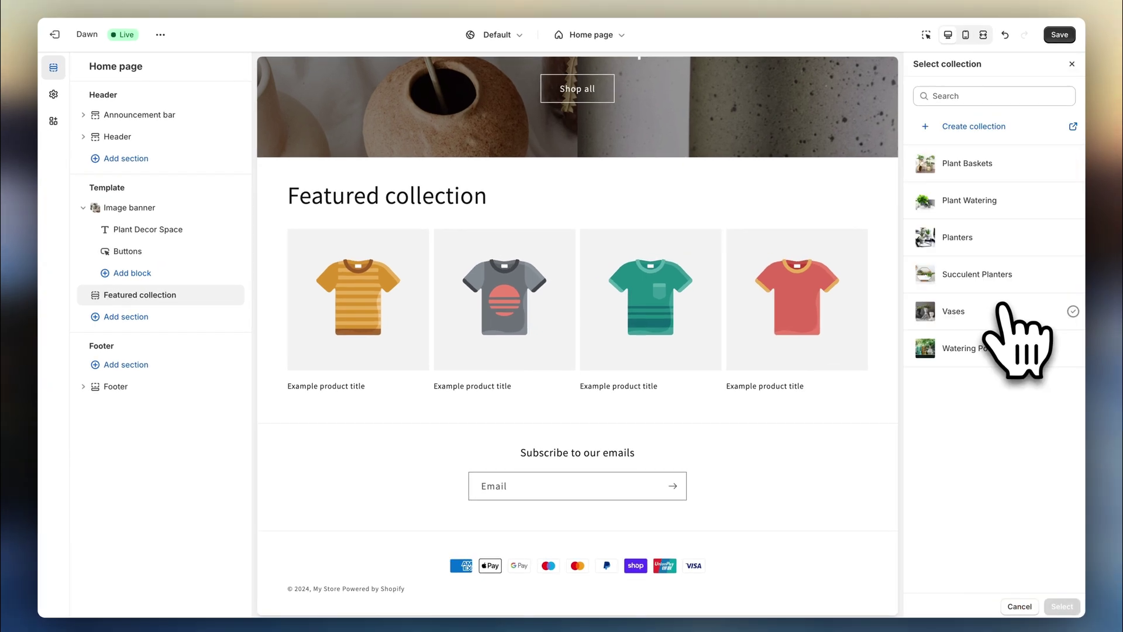
click(1002, 275)
click(1062, 607)
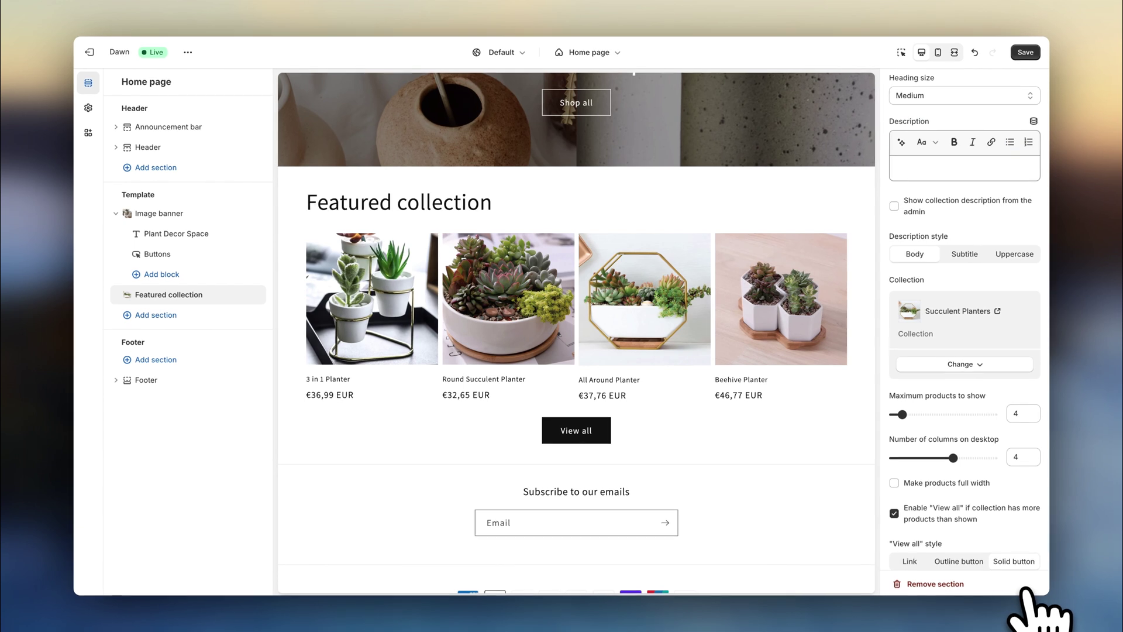
Remove the section's heading and raise its maximum products to 12.
scroll(976, 249, up, 2)
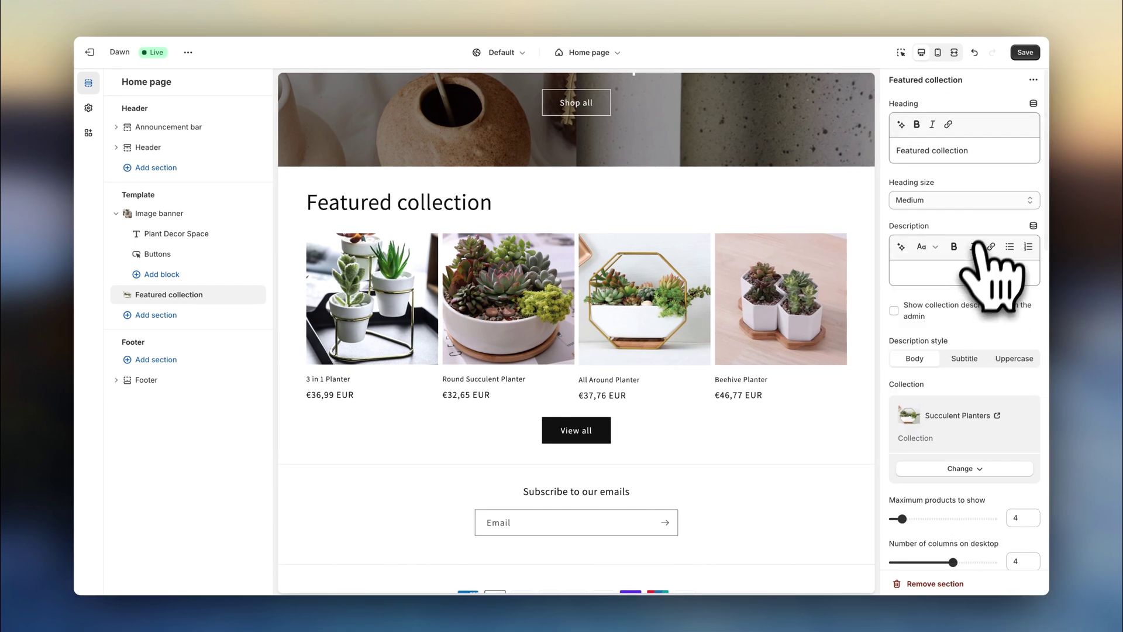
key(BackSpace)
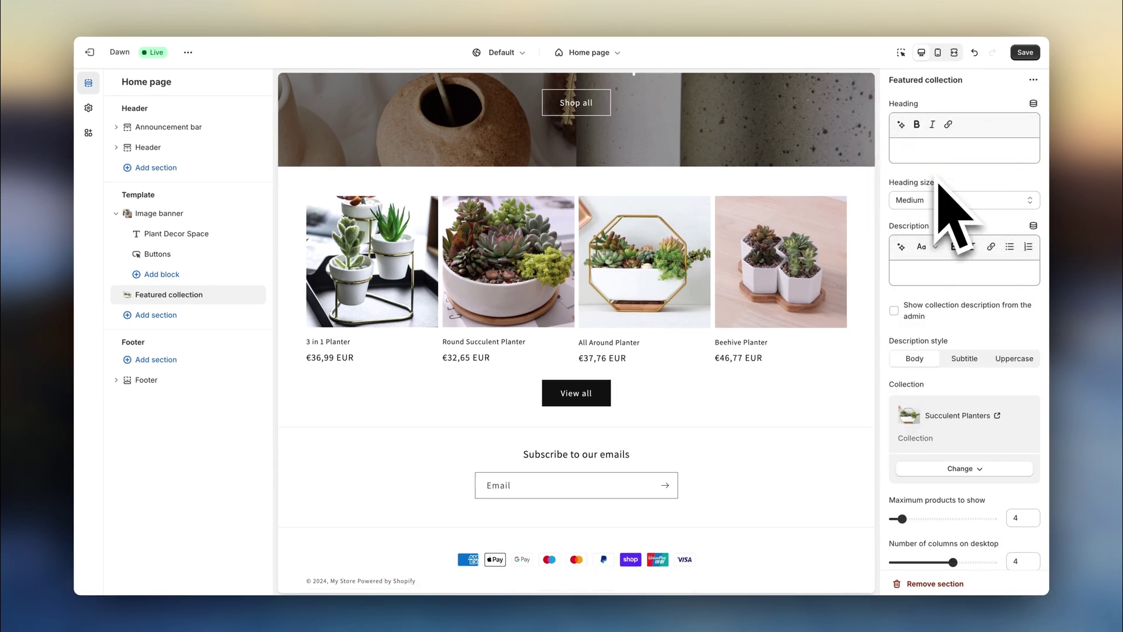
scroll(941, 199, down, 3)
drag(914, 383, 936, 383)
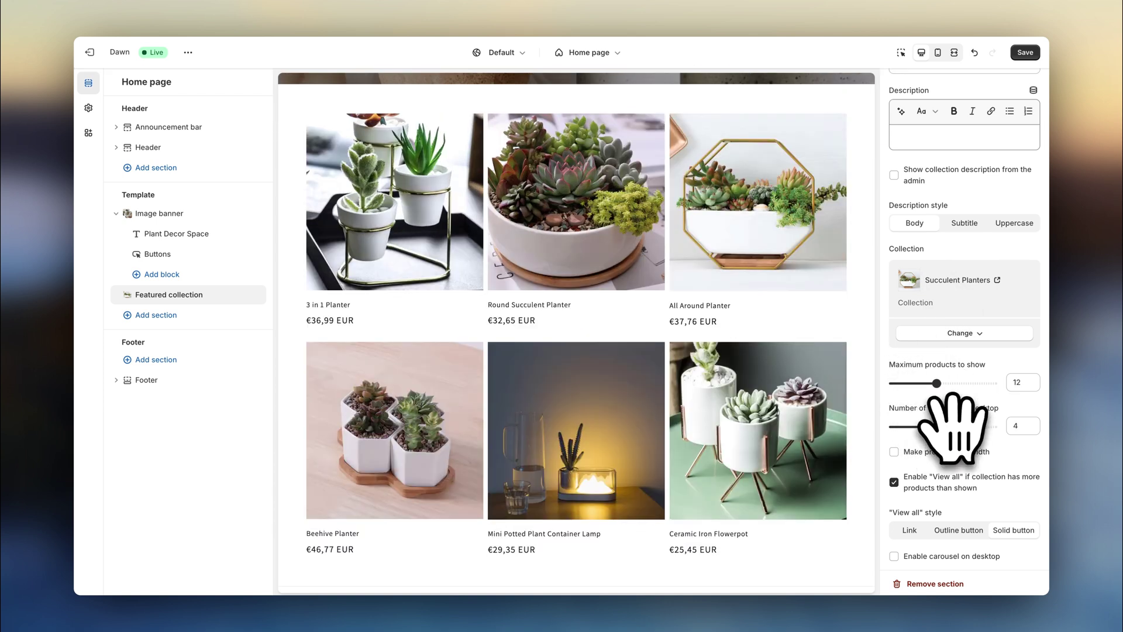
scroll(951, 404, down, 2)
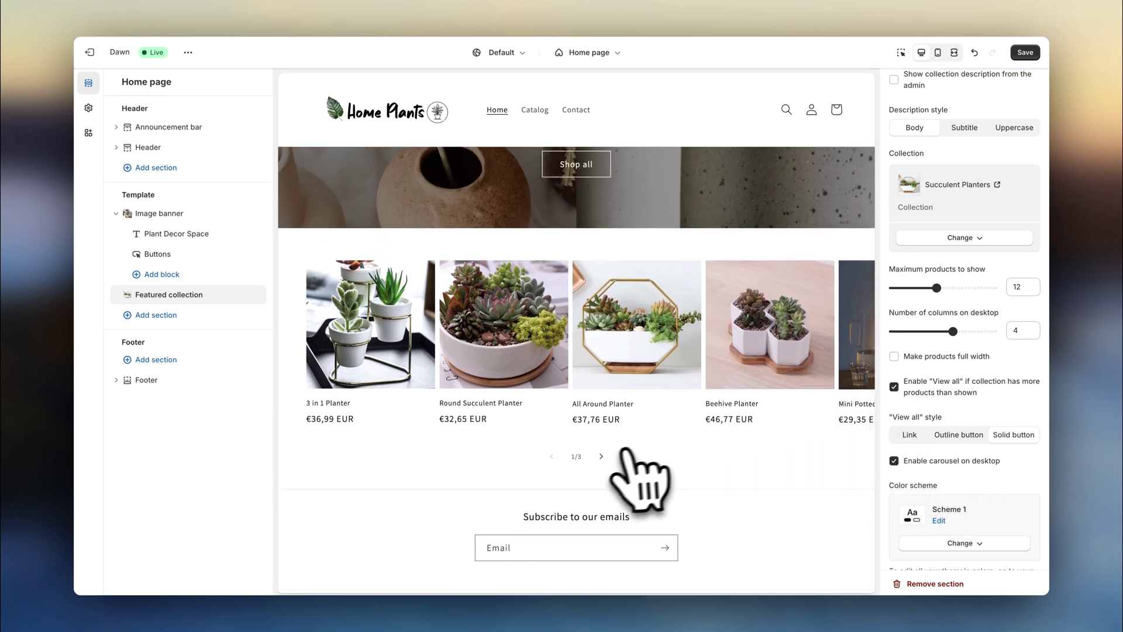
Step the preview carousel forward to its last page and back to the first.
click(602, 457)
click(601, 456)
click(551, 456)
click(551, 456)
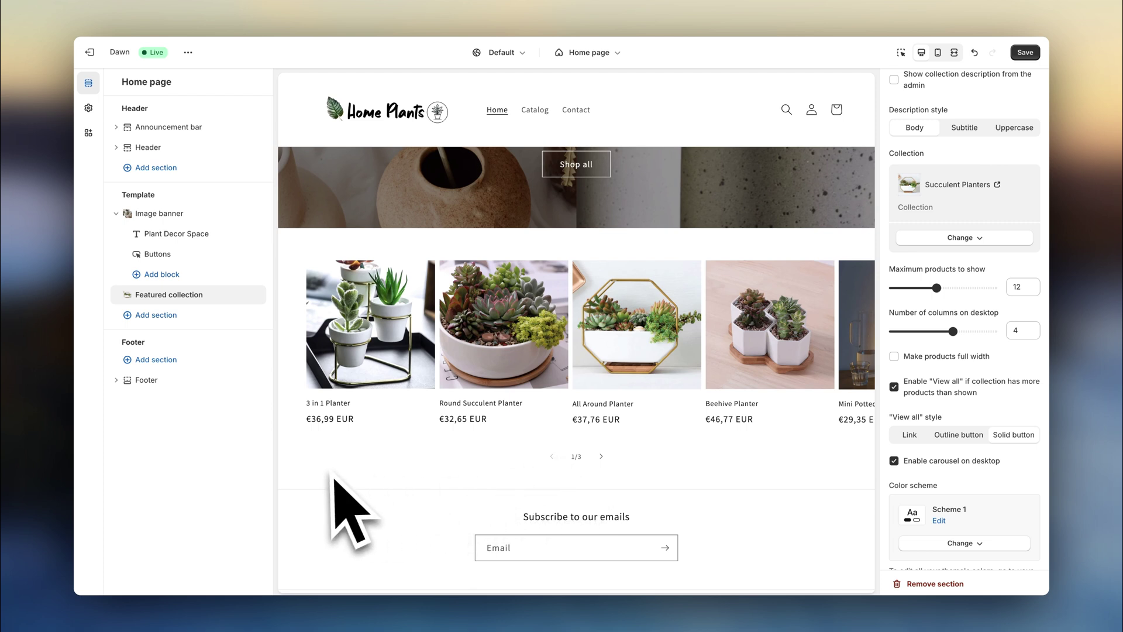
Add a Collection list section showing four per row on desktop, in the Scheme 2 colours.
click(244, 319)
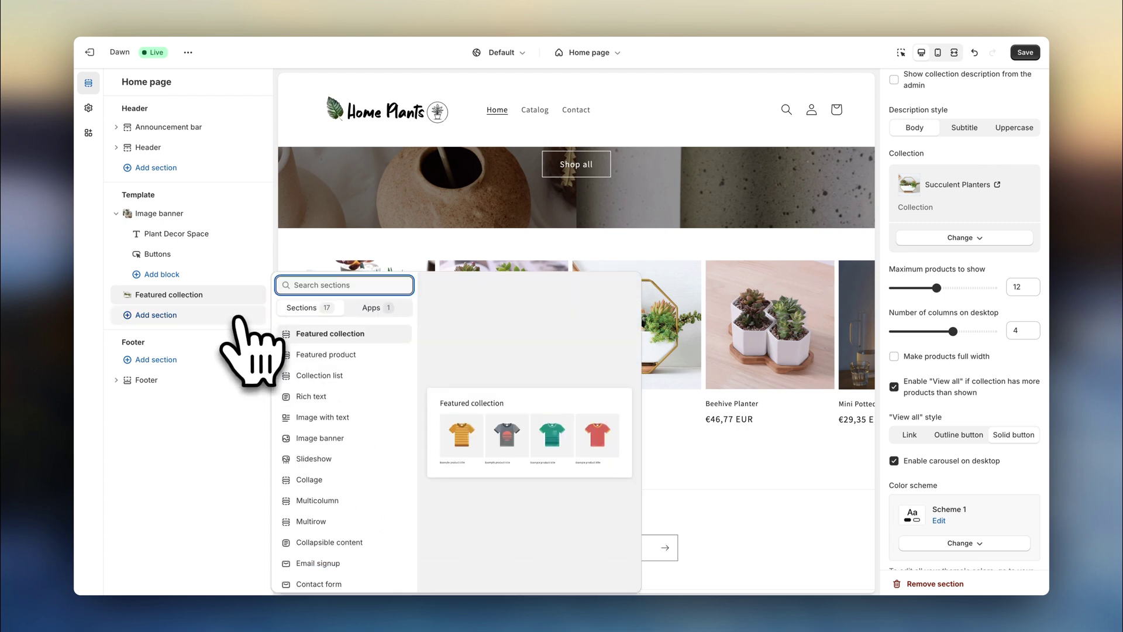
click(354, 375)
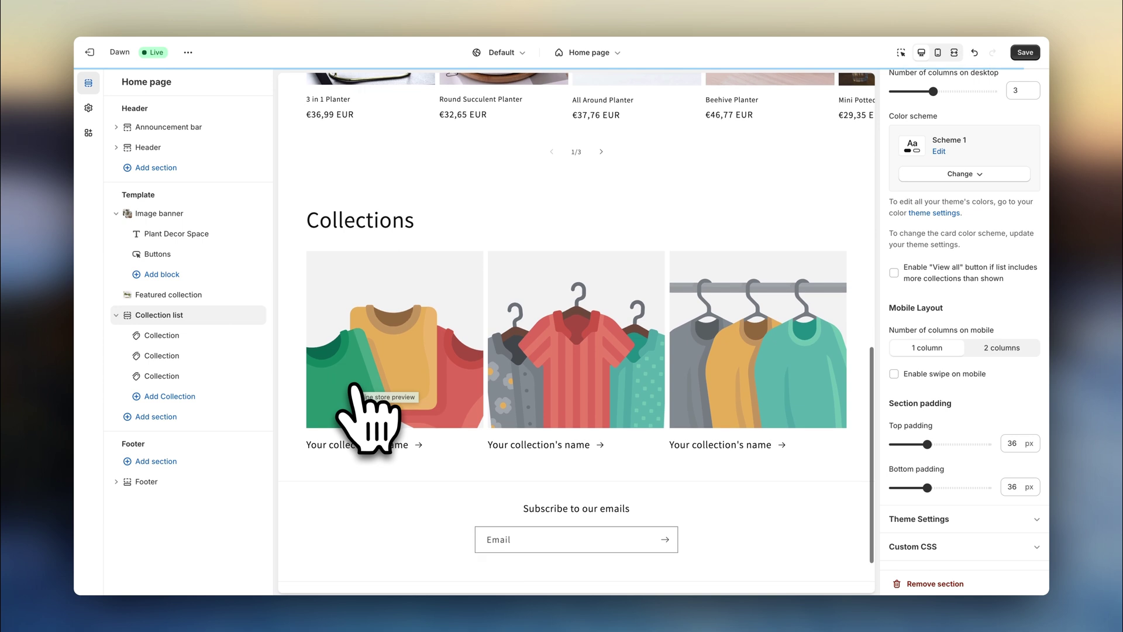
scroll(924, 424, up, 4)
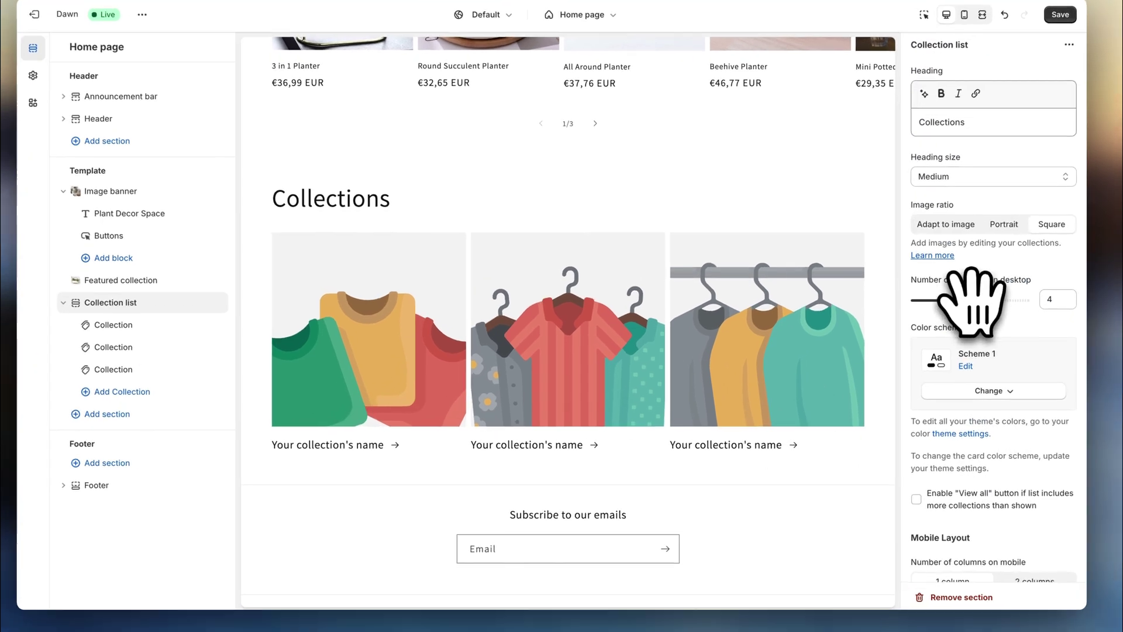
drag(934, 313, 953, 312)
click(991, 390)
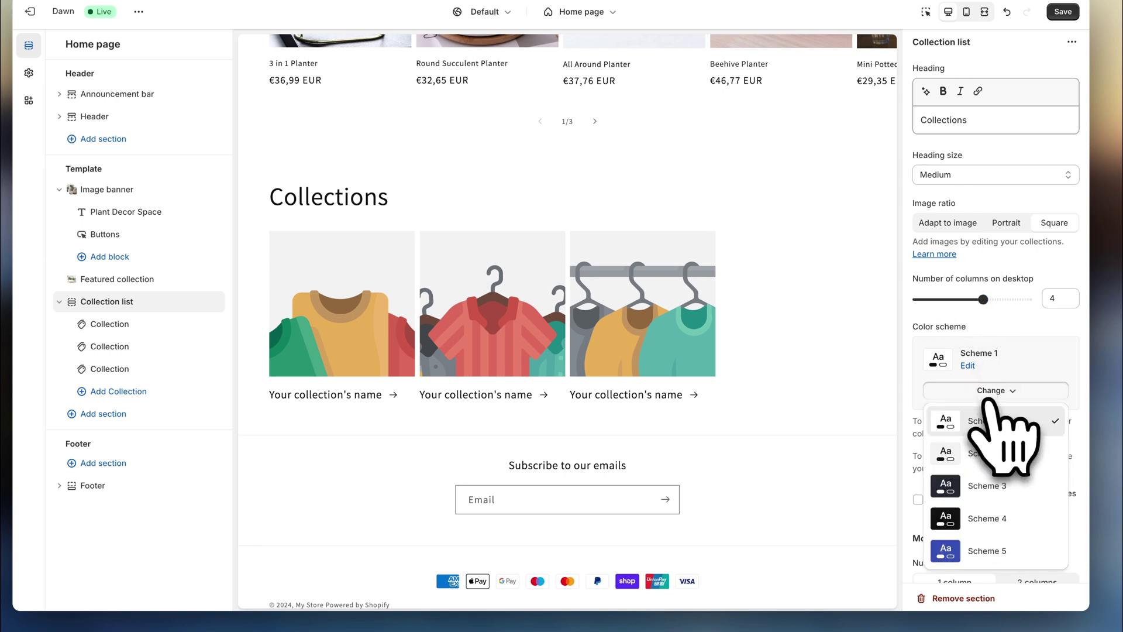
click(995, 446)
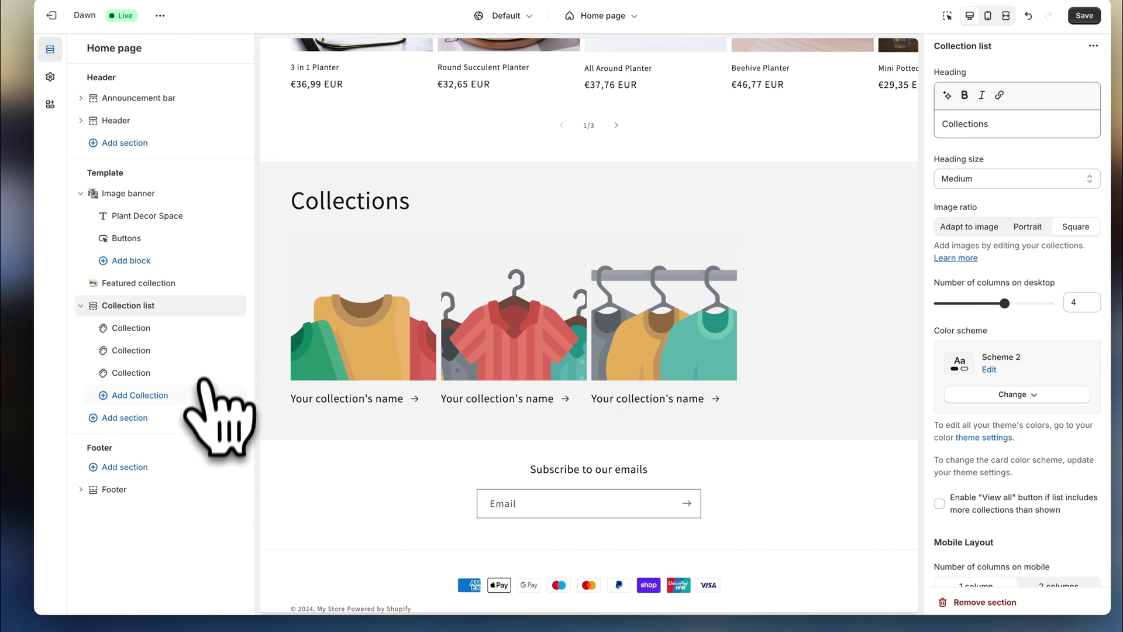
Add Succulent Planters to the list, remove Plant Baskets, and delete the Collections heading.
click(202, 393)
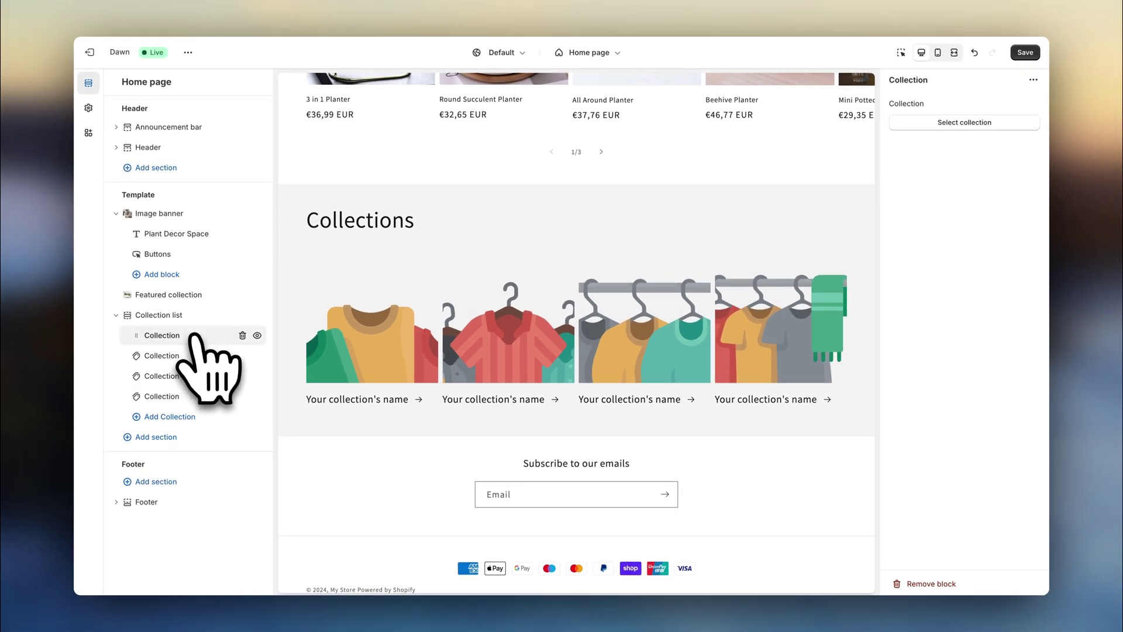
click(943, 123)
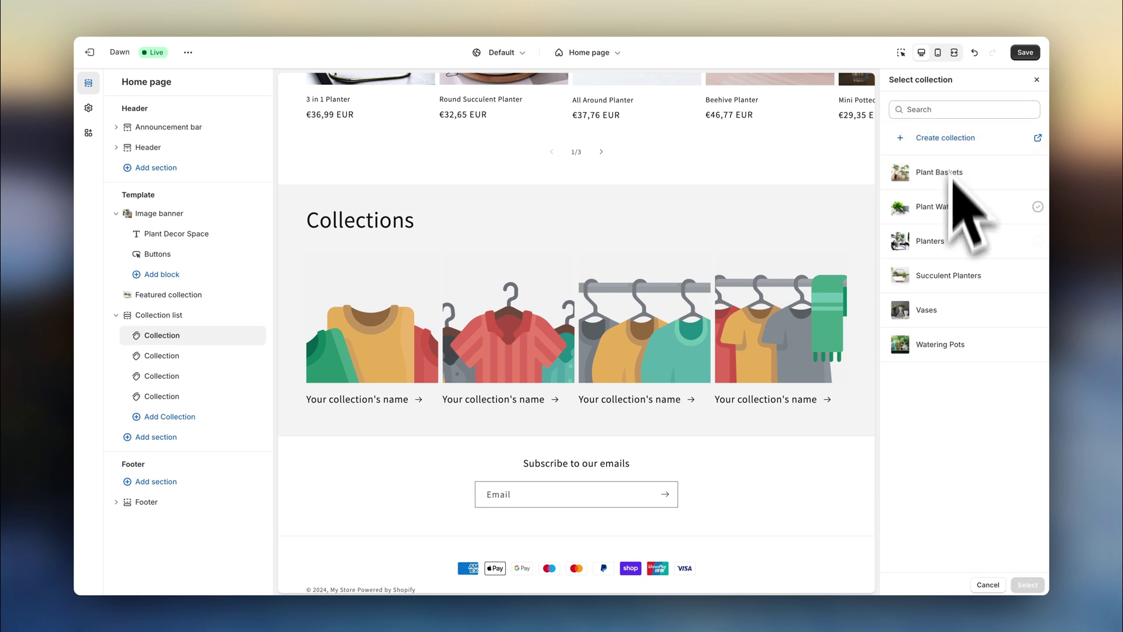
click(952, 273)
click(1028, 585)
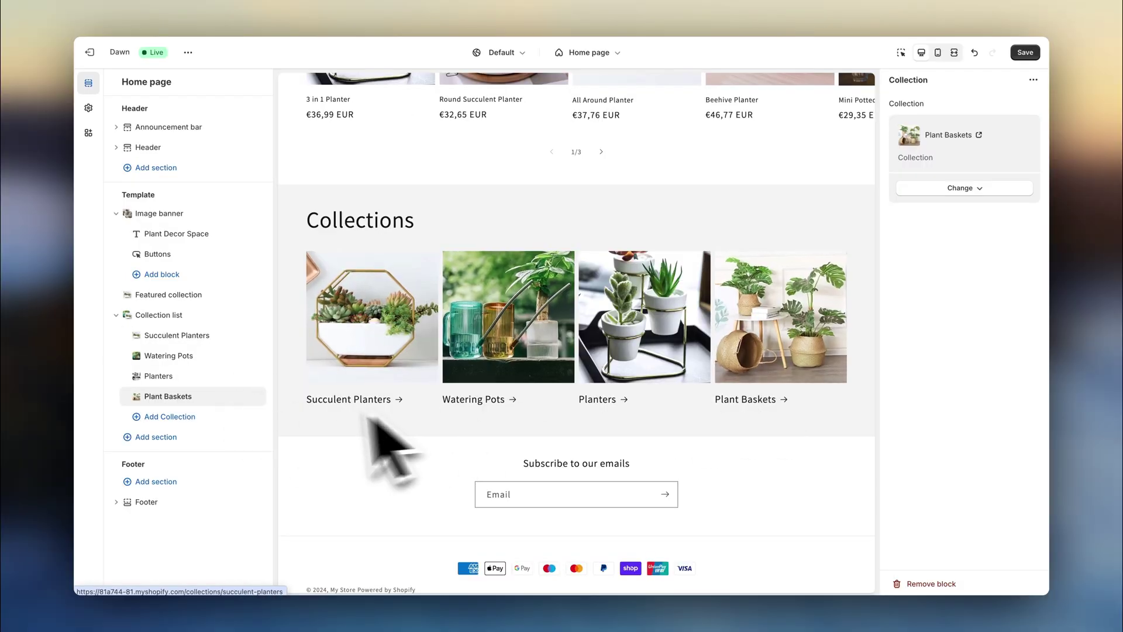
click(242, 396)
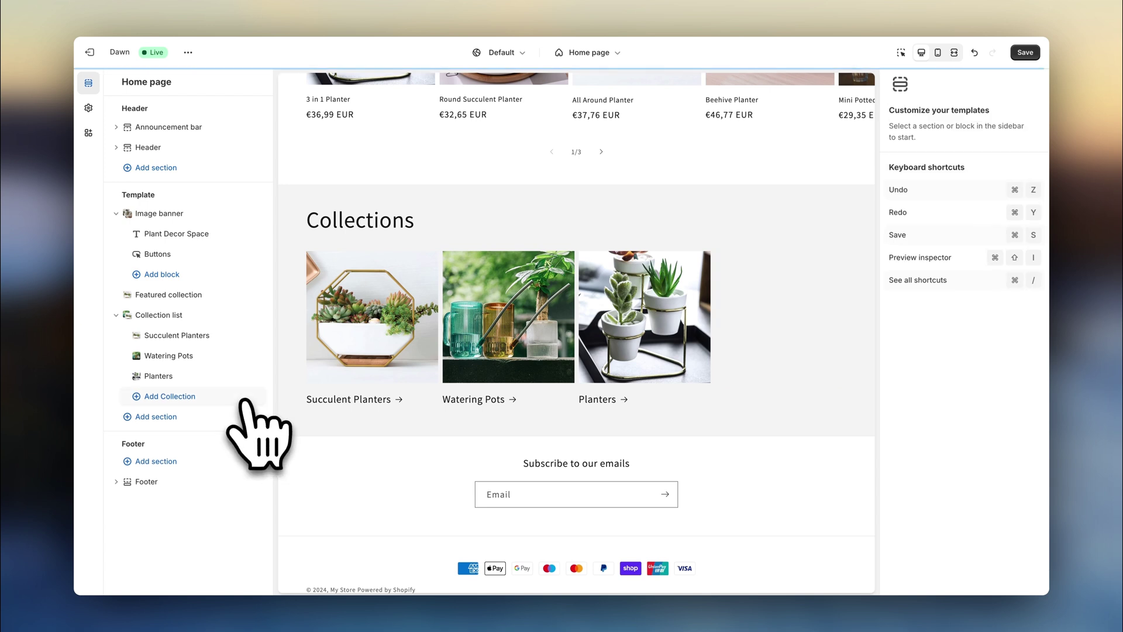
click(188, 318)
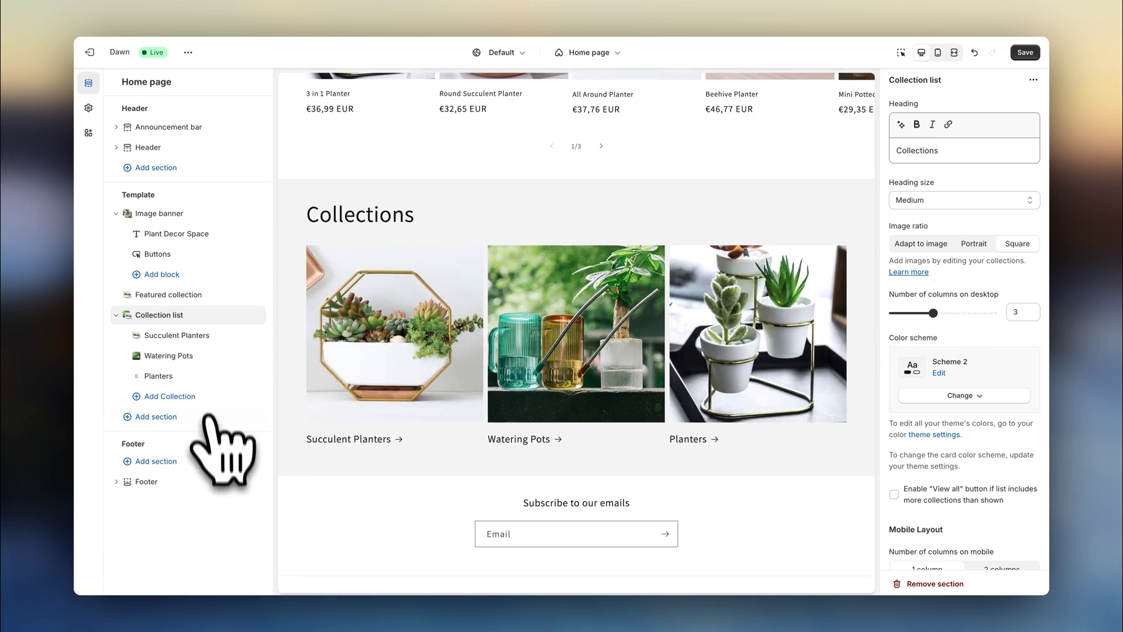
double_click(913, 151)
key(BackSpace)
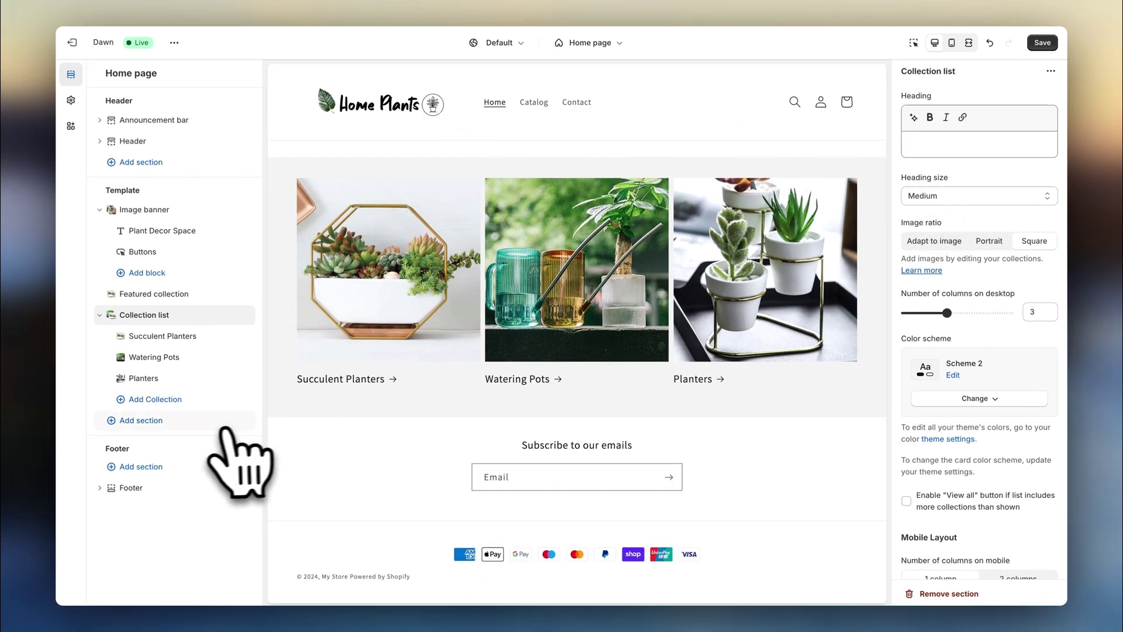
Add a Featured collection headed 'Planters' linked to the Planters collection, showing up to 8 products.
click(225, 425)
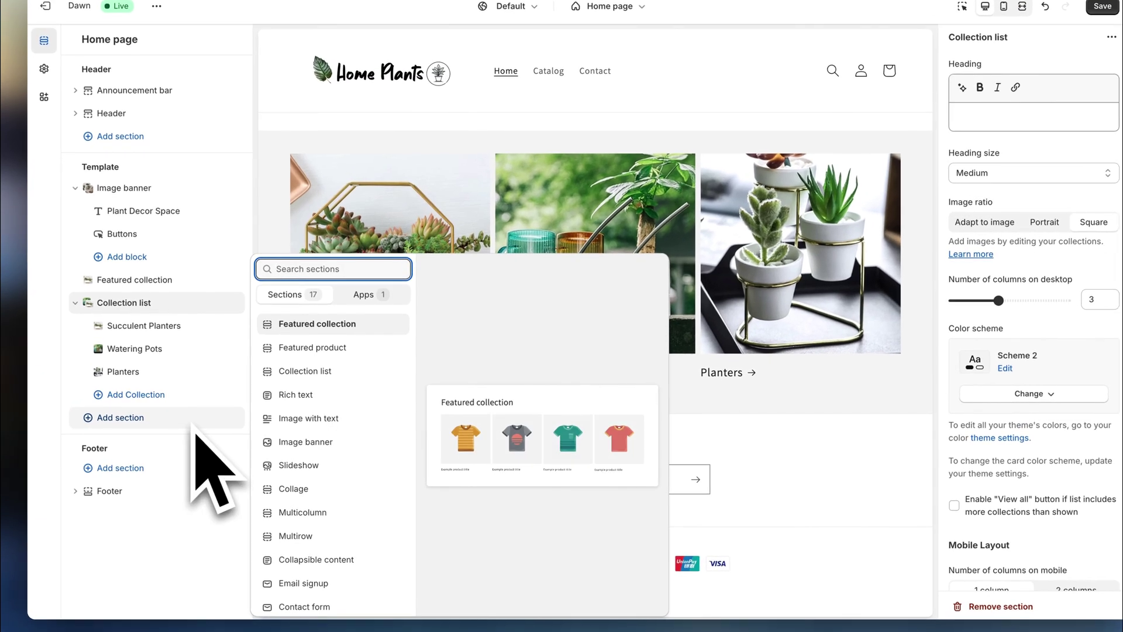
click(337, 323)
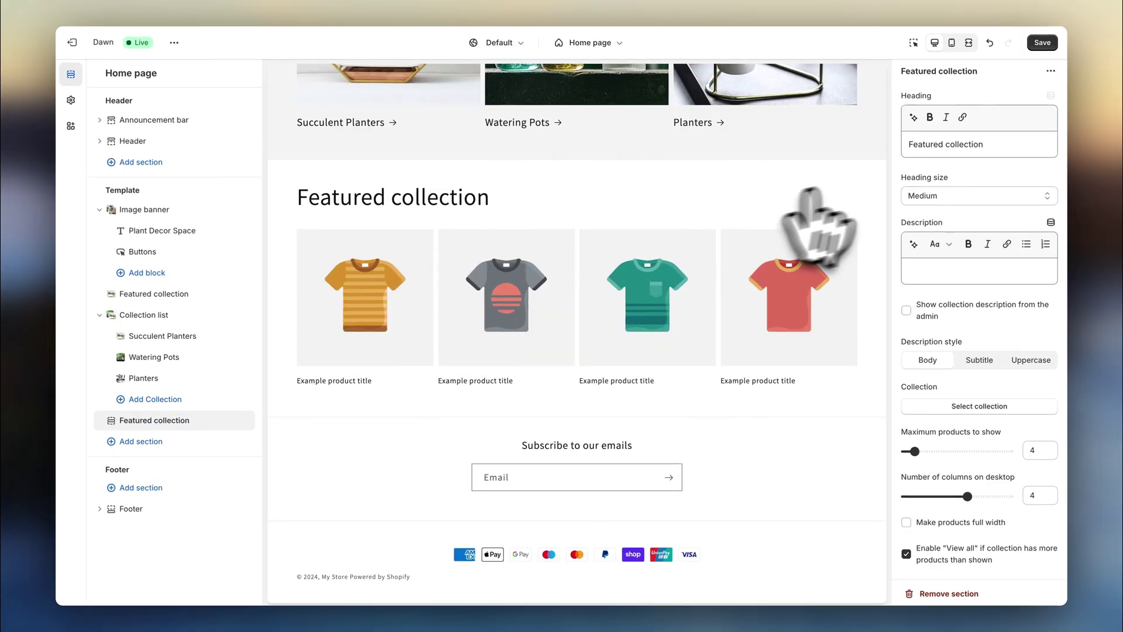
click(1058, 121)
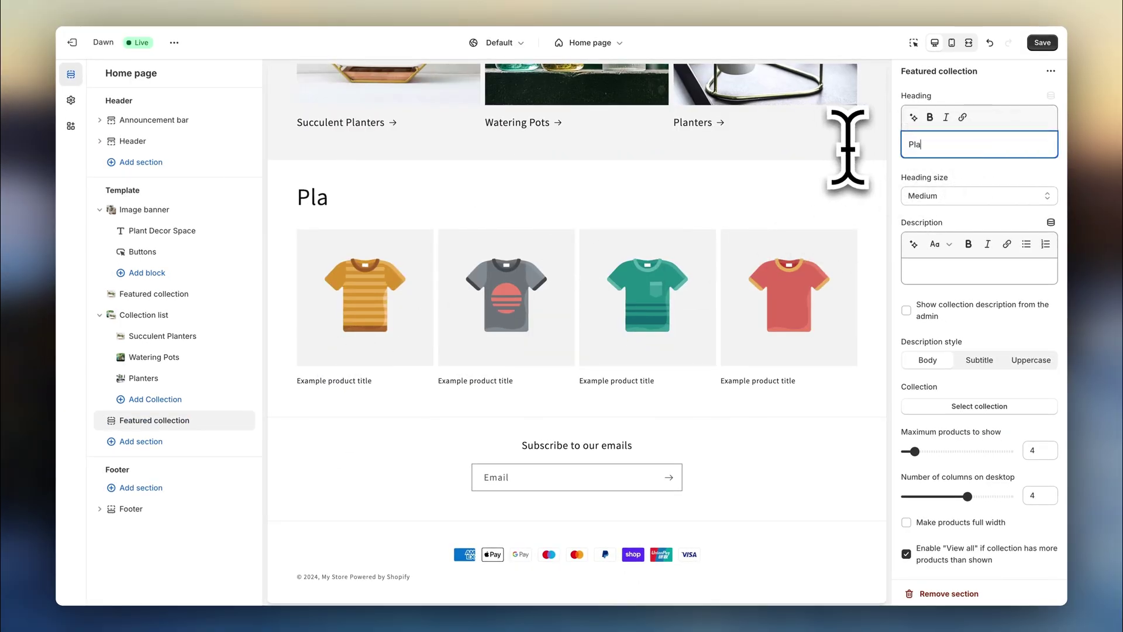
click(979, 406)
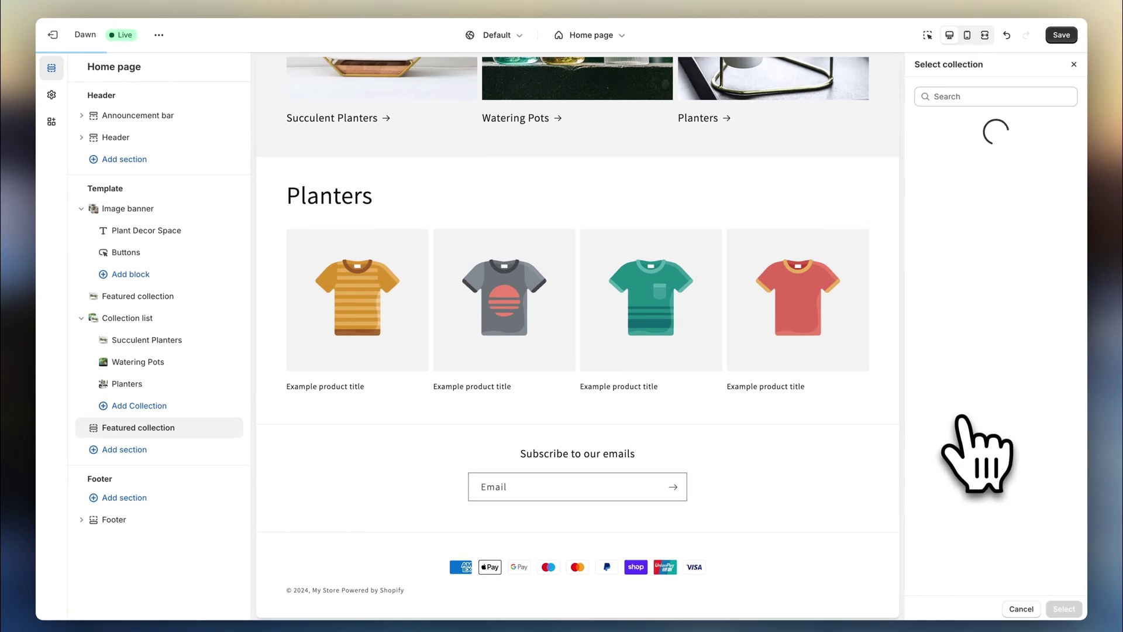
click(995, 240)
click(1065, 610)
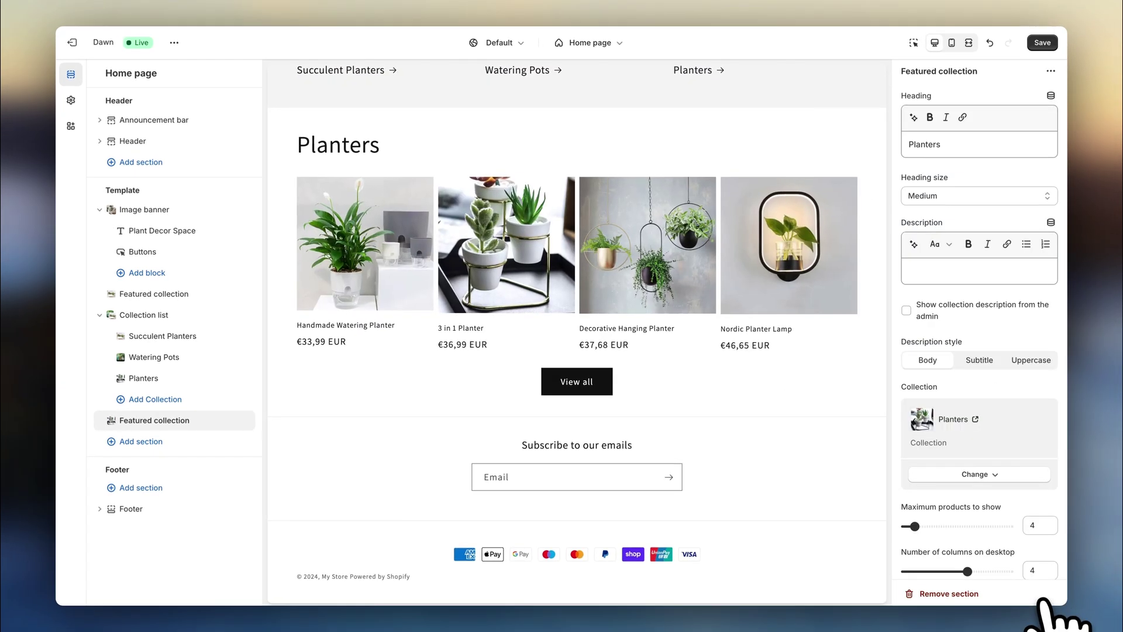
scroll(1019, 544, down, 5)
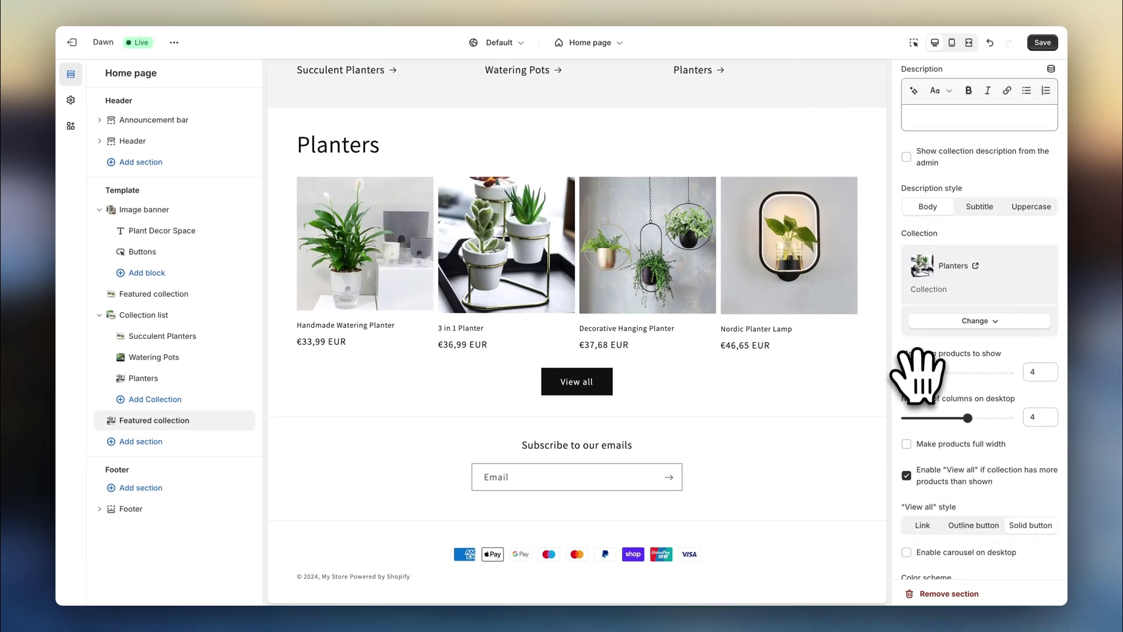
drag(914, 371, 932, 373)
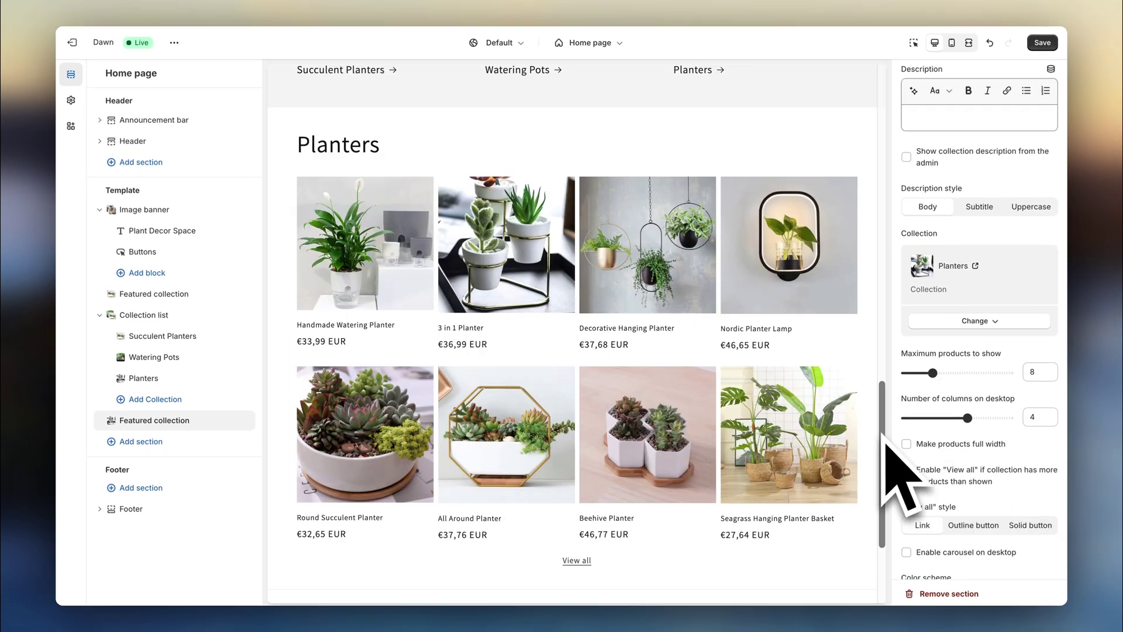
Add a Featured product section featuring the Decorative Hanging Planter.
click(195, 442)
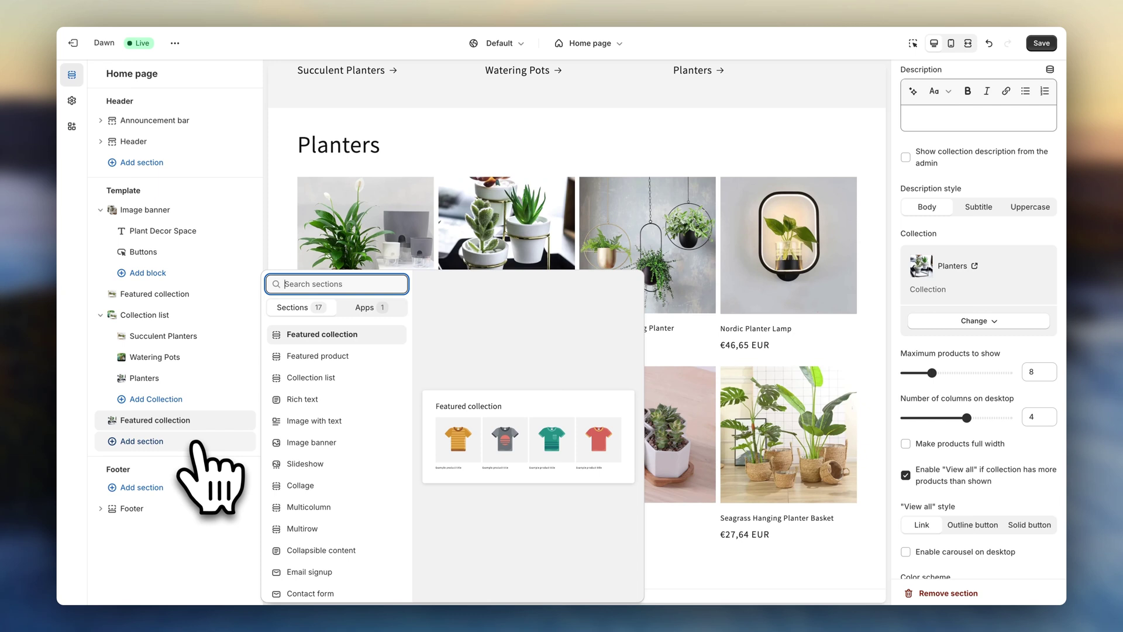
click(316, 356)
scroll(1039, 295, up, 3)
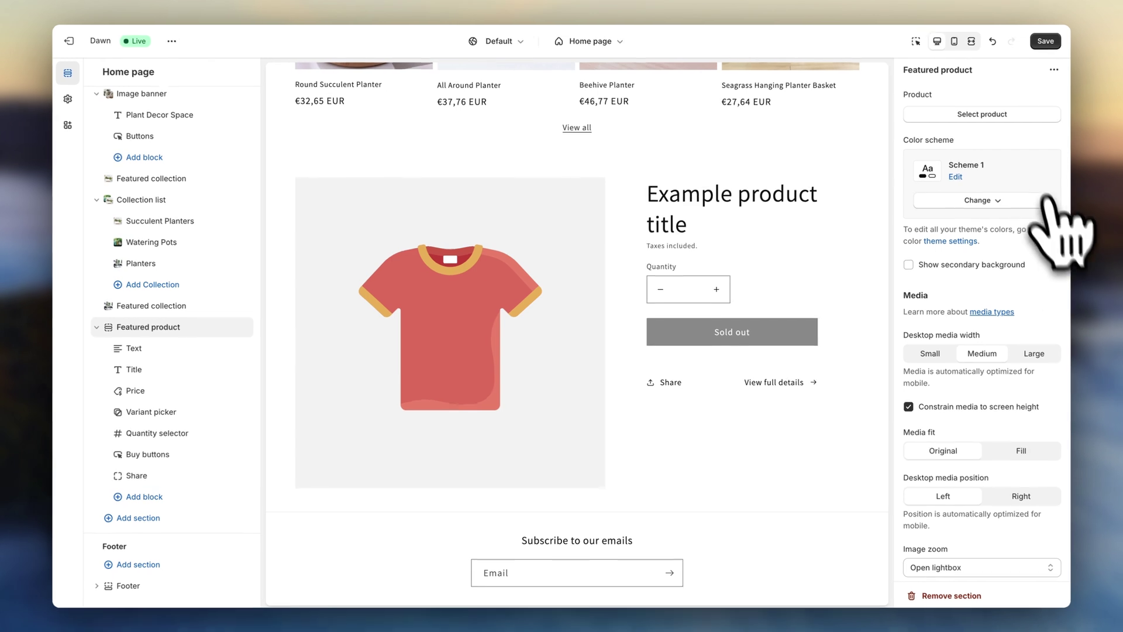
click(992, 114)
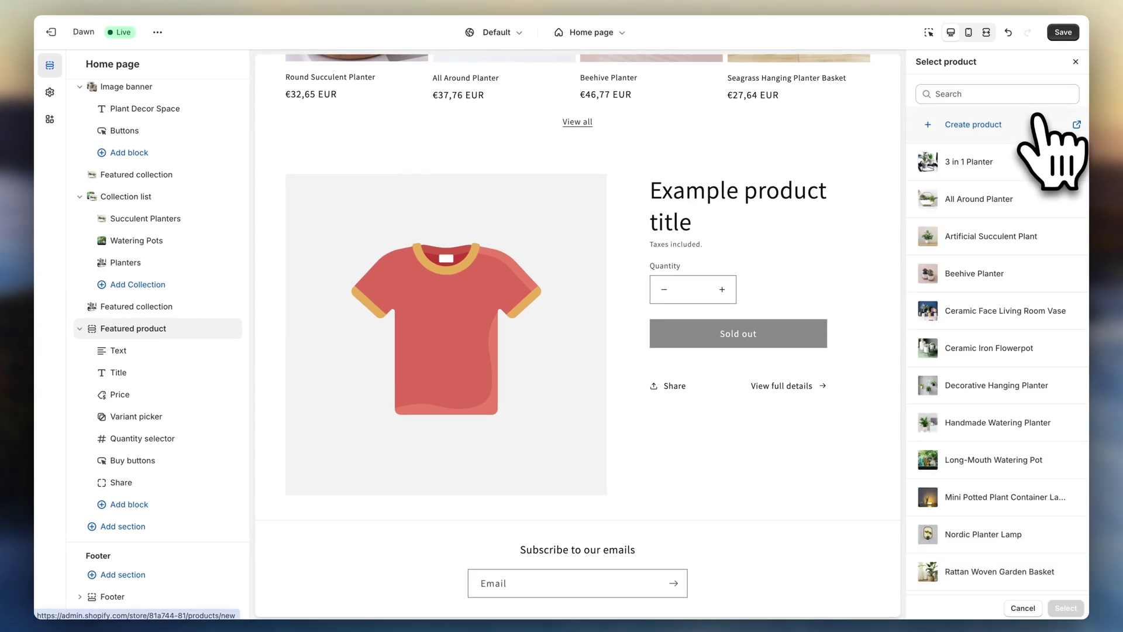
click(1016, 381)
click(1066, 596)
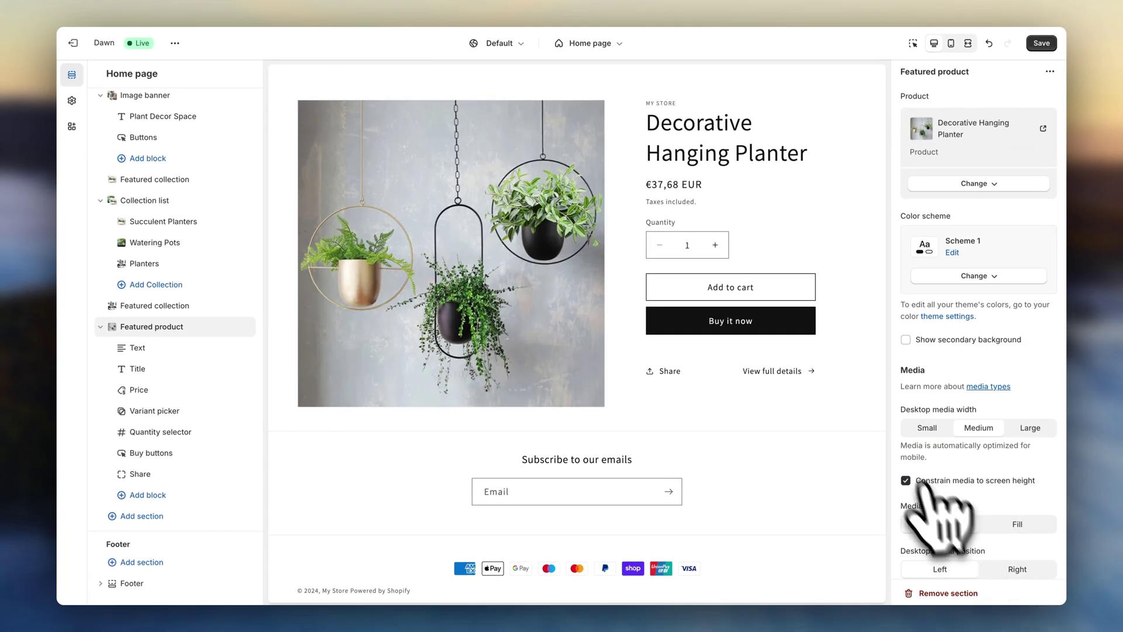
Give the featured product section the Scheme 2 colour scheme.
click(913, 481)
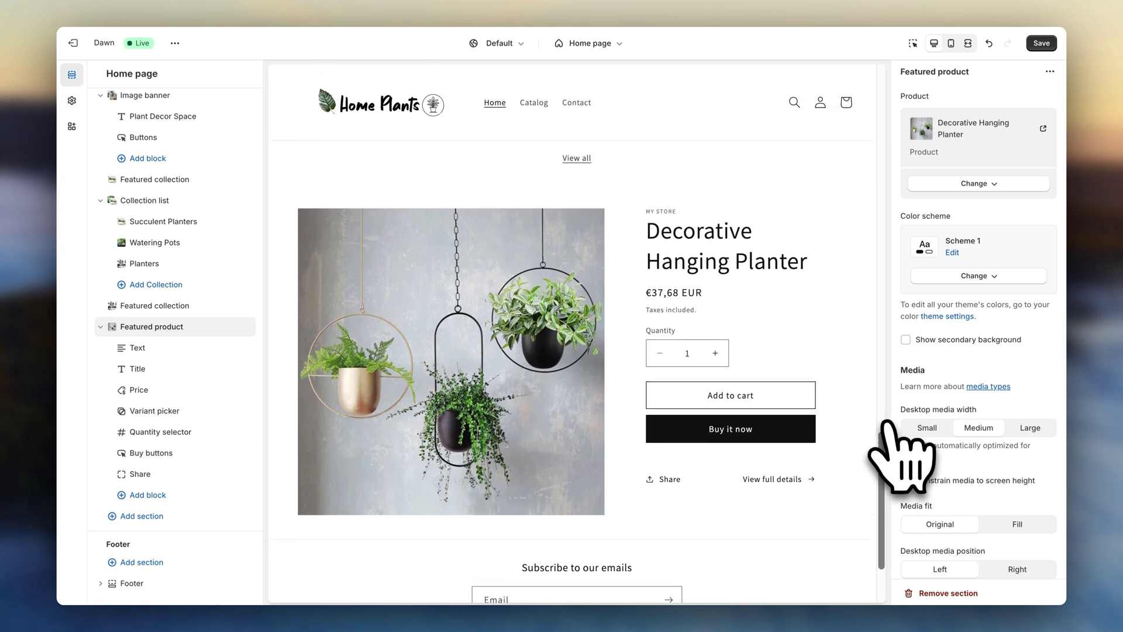
click(978, 276)
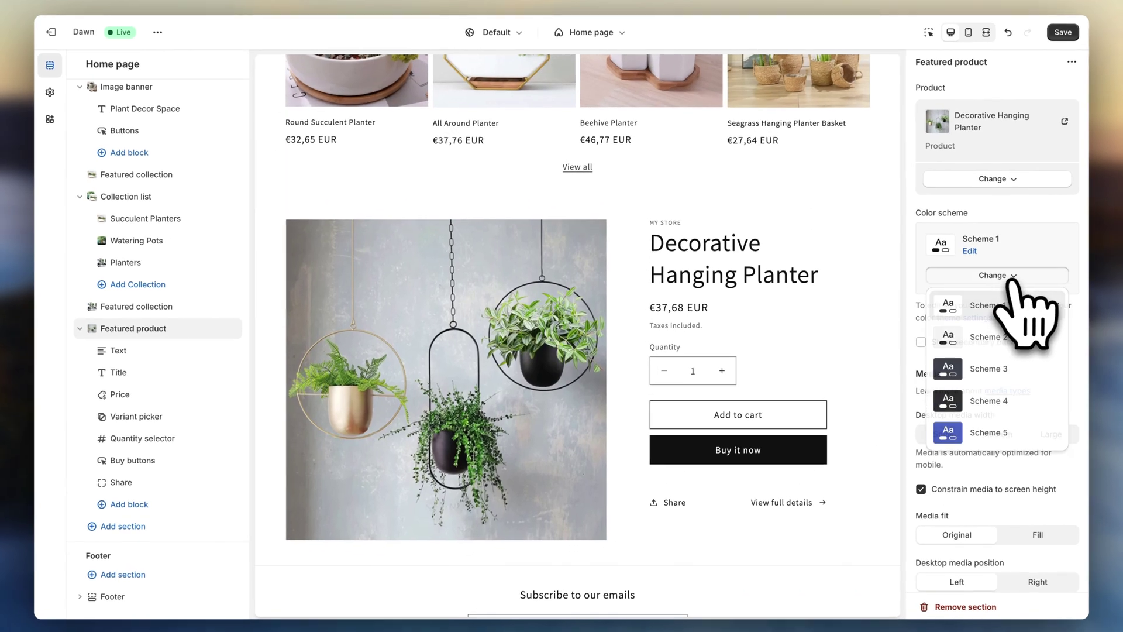
click(994, 332)
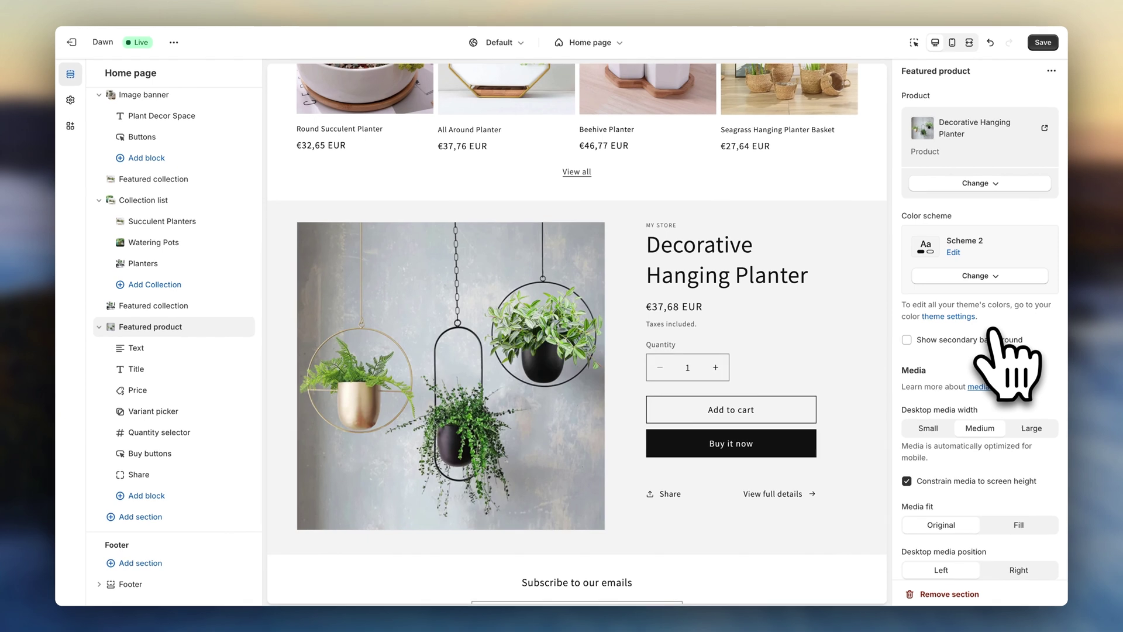
scroll(1007, 346, down, 2)
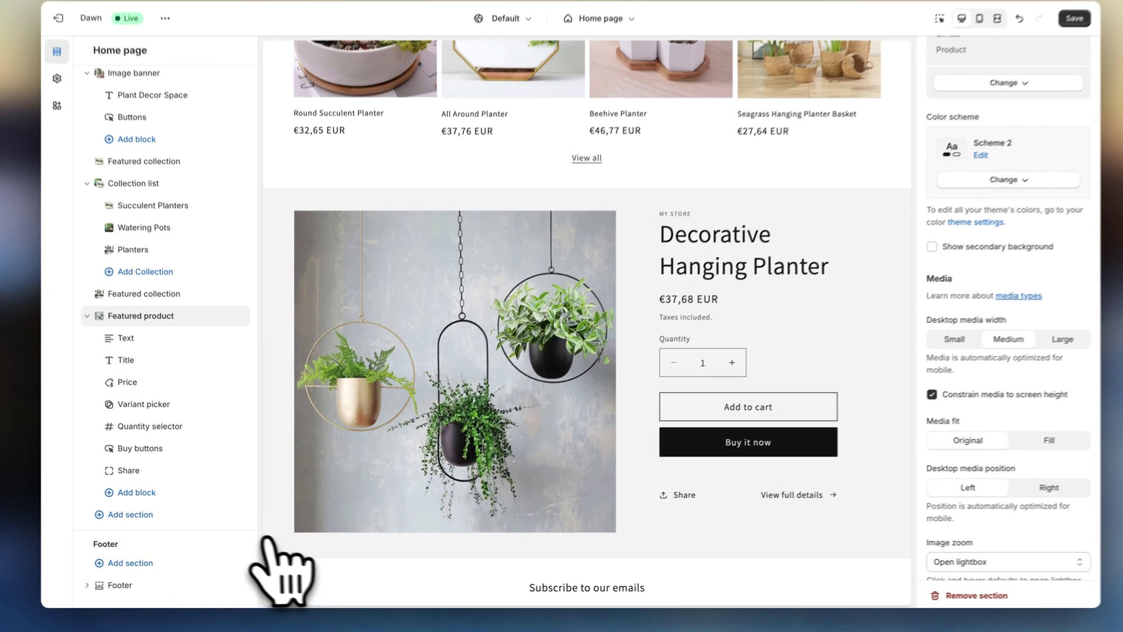
Add another Collection list section below the featured product.
click(218, 520)
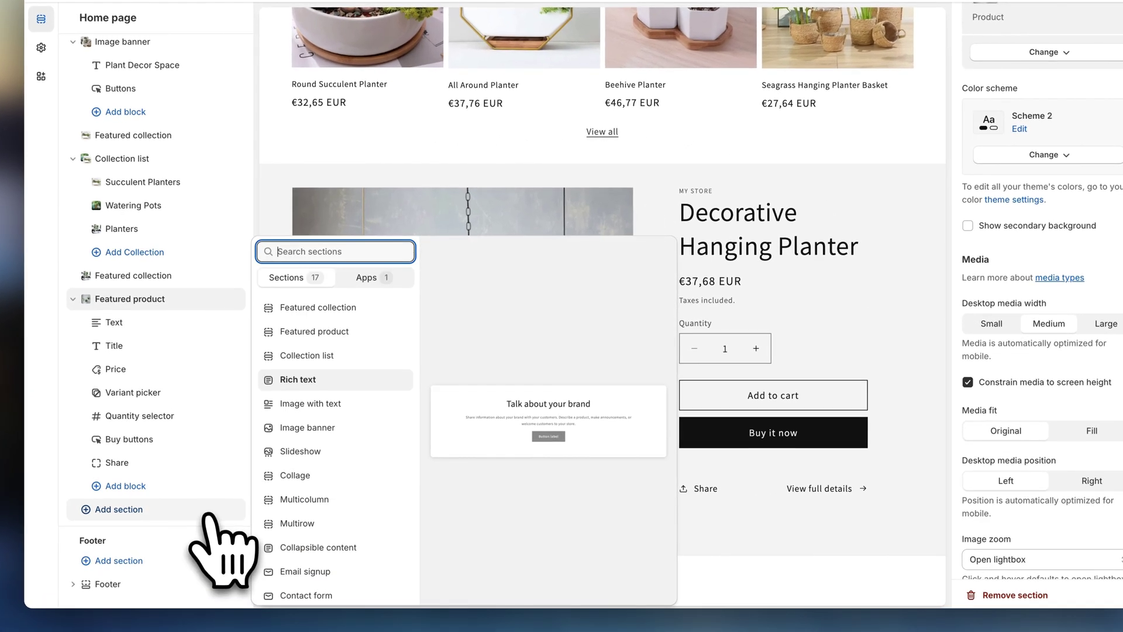
click(349, 358)
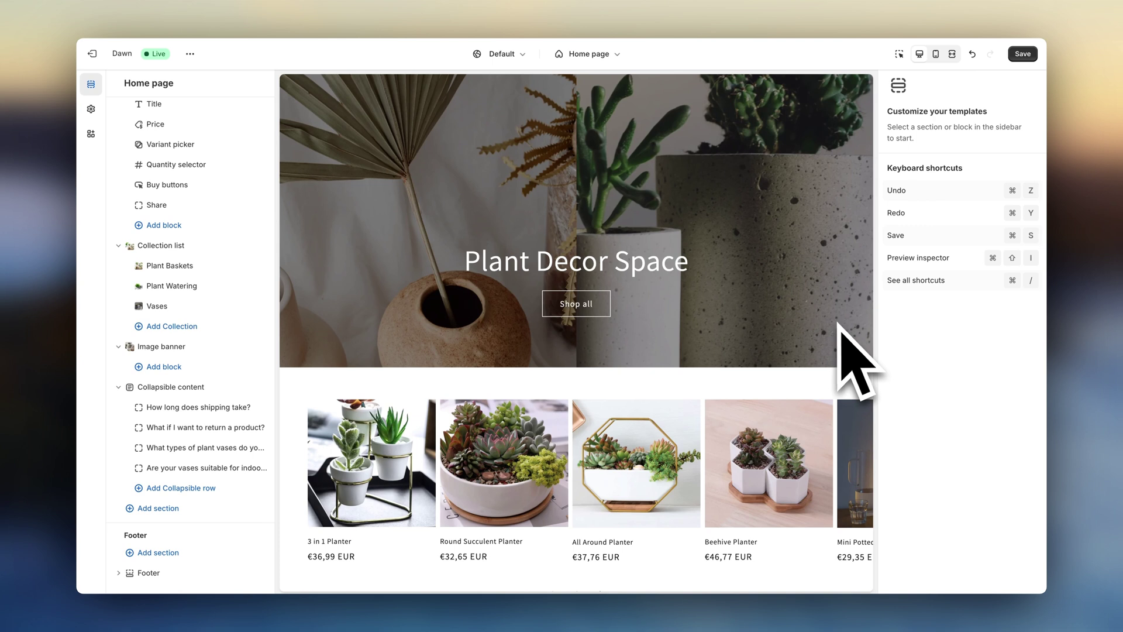
Review the Default product template's Product information section and save the theme.
click(608, 55)
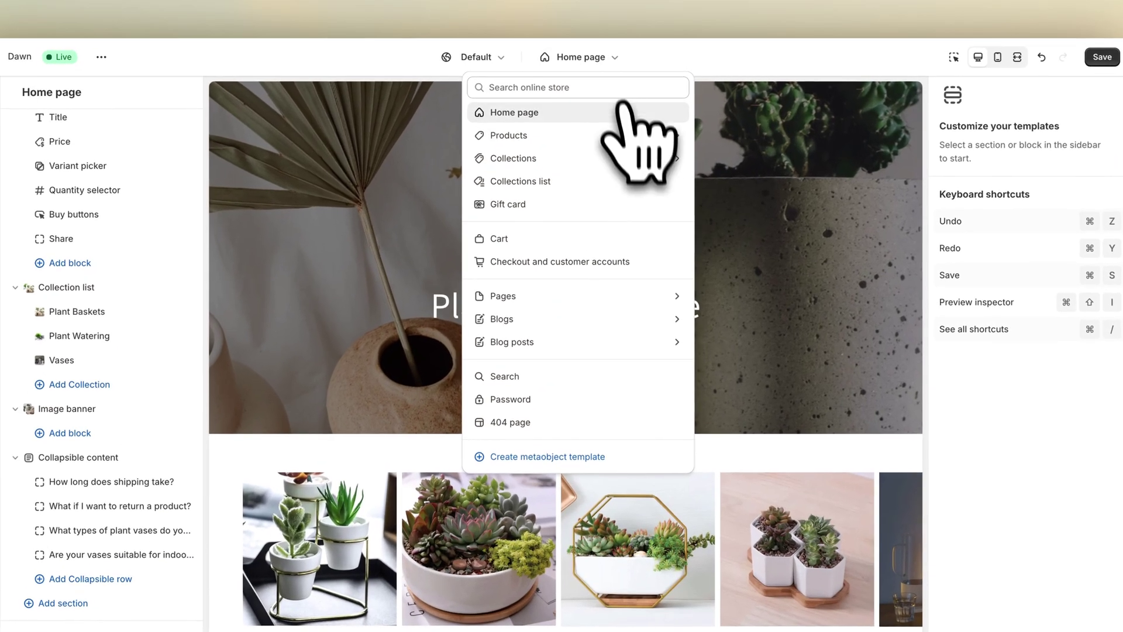
click(629, 120)
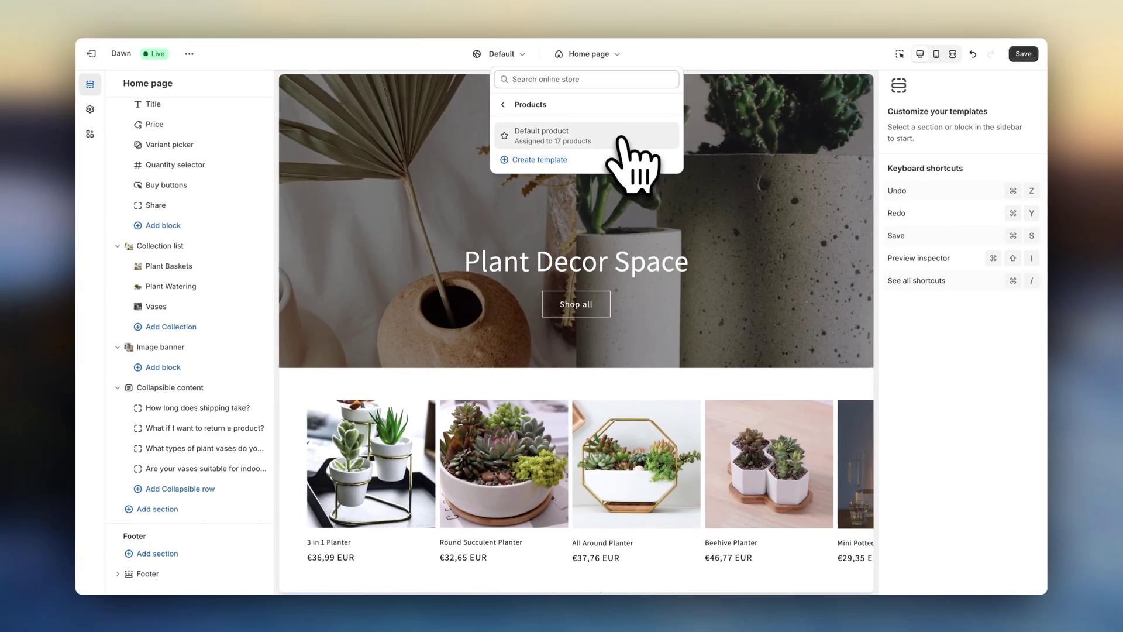
click(629, 158)
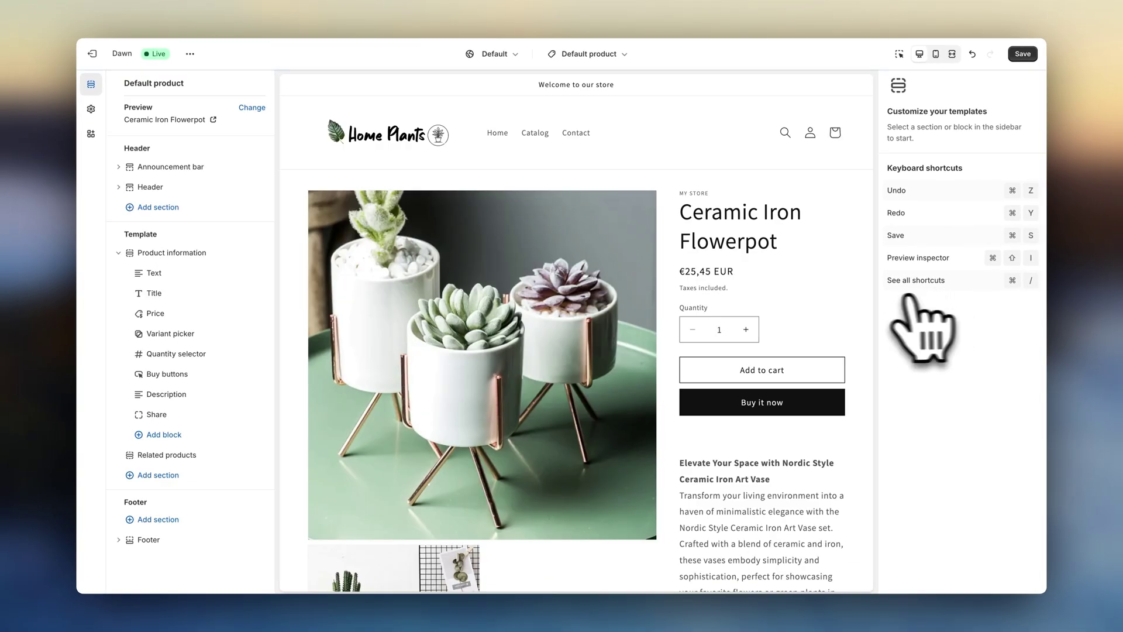
scroll(848, 300, down, 10)
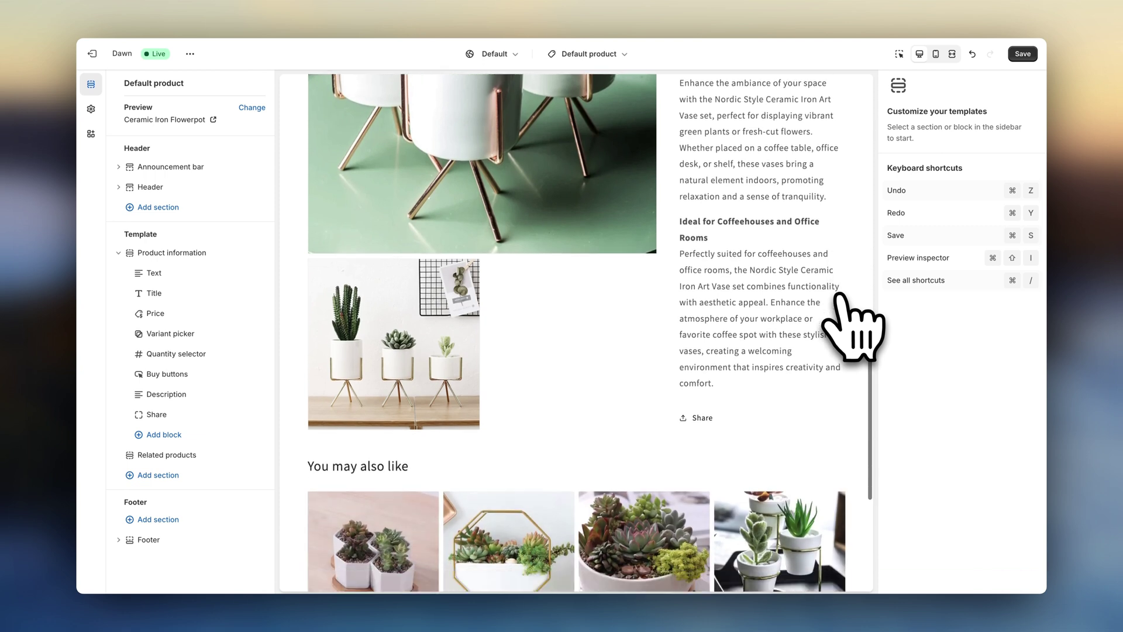
scroll(854, 327, down, 5)
scroll(854, 328, up, 15)
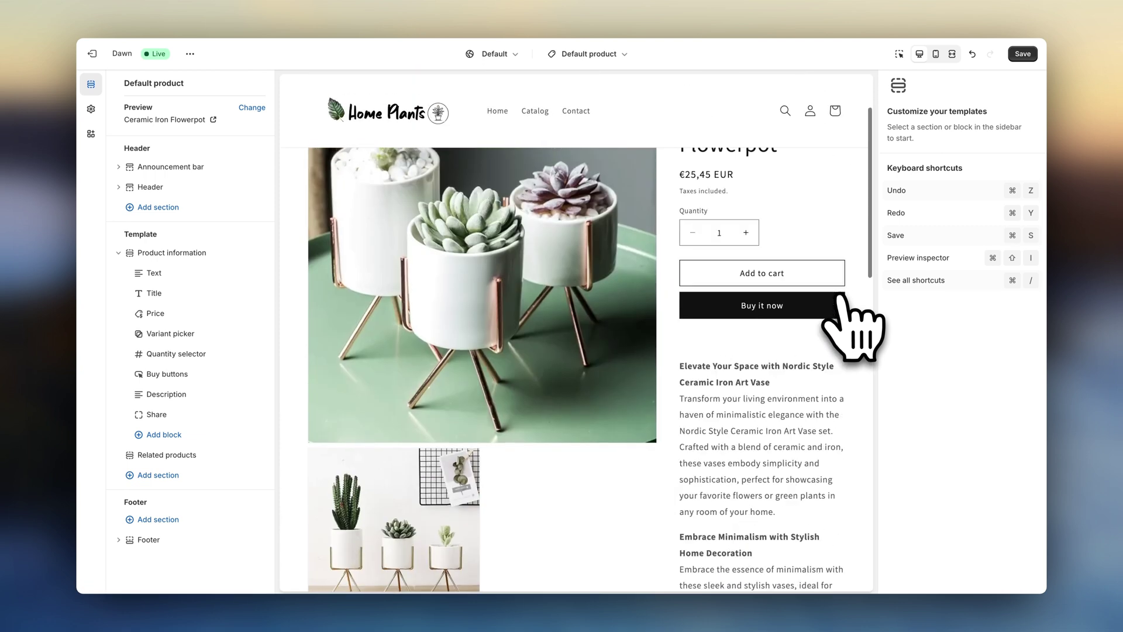
scroll(854, 328, up, 2)
click(838, 294)
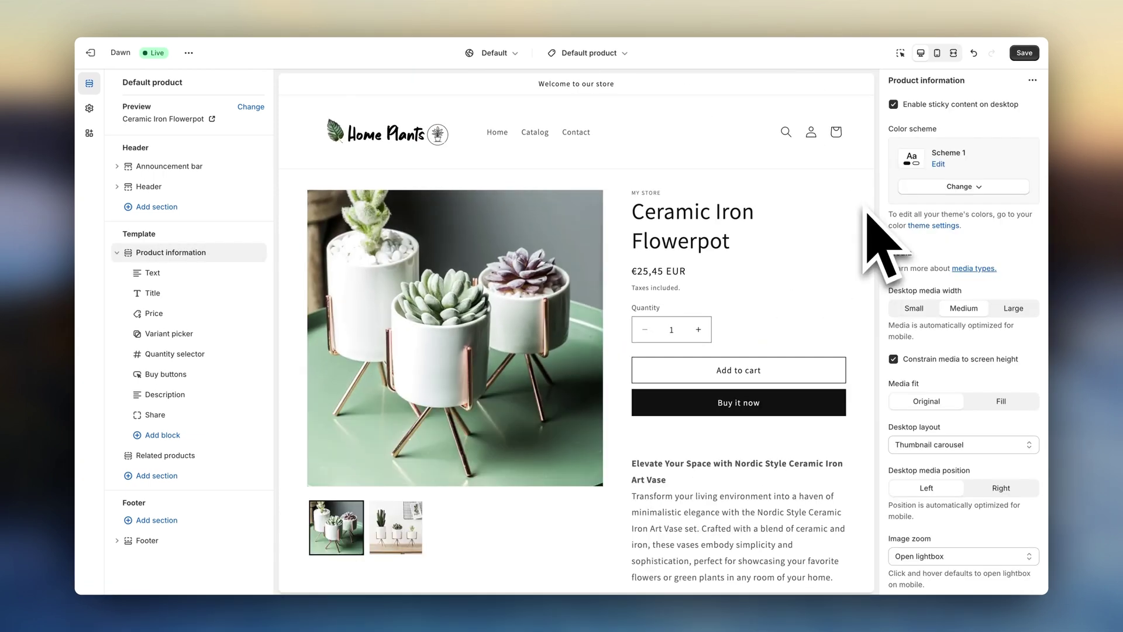
click(1025, 52)
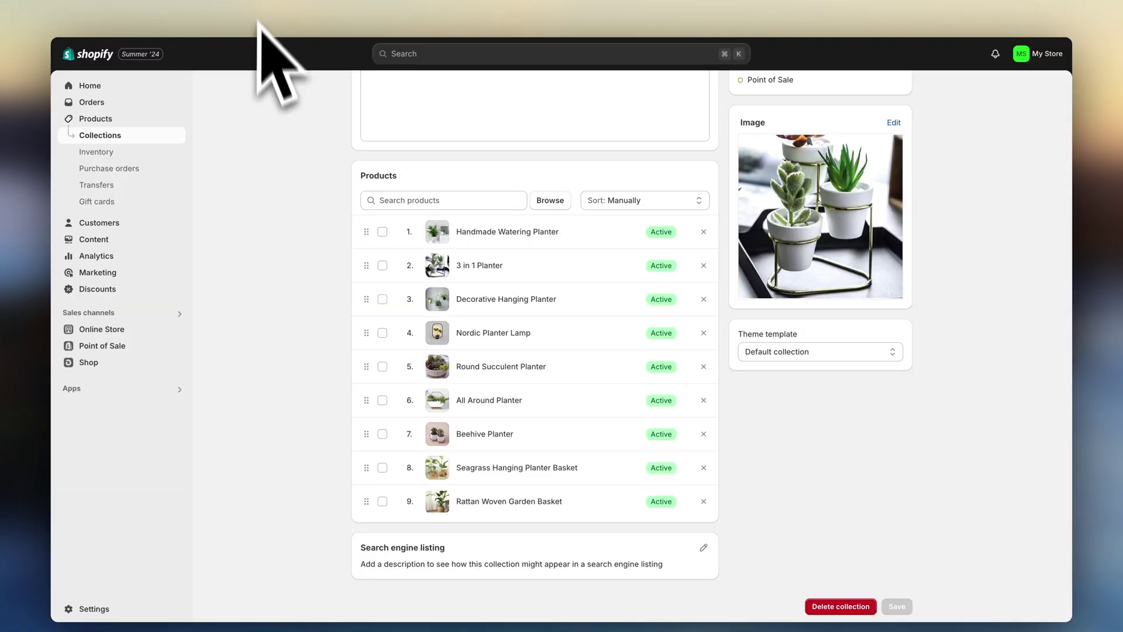
Add a 'Vases' item linked to the Vases collection to the Main menu.
click(130, 330)
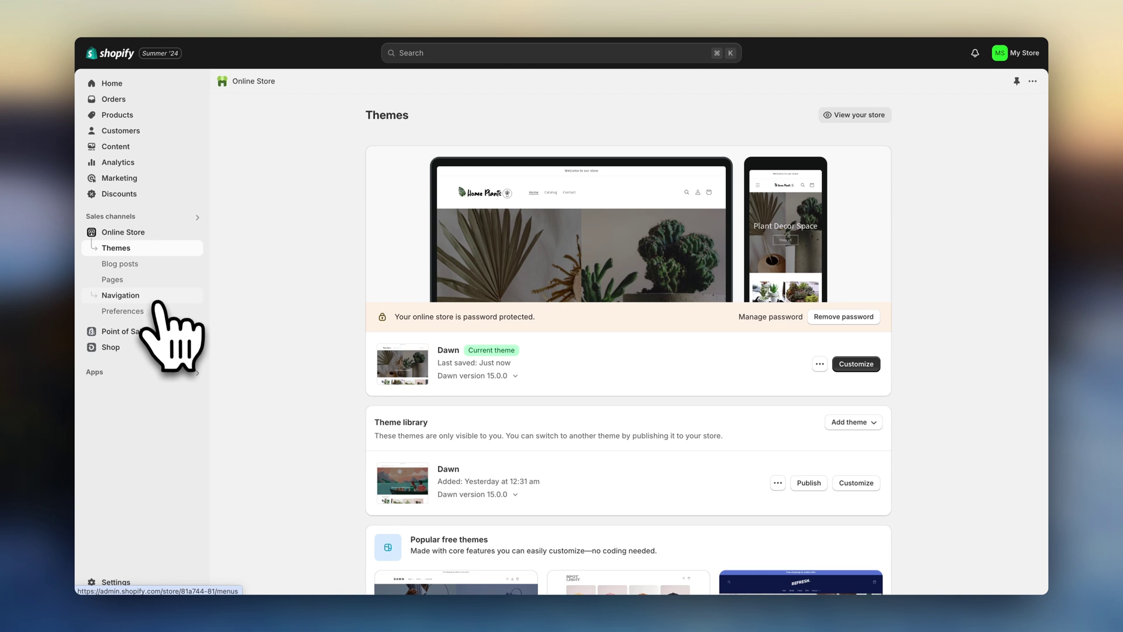
click(156, 300)
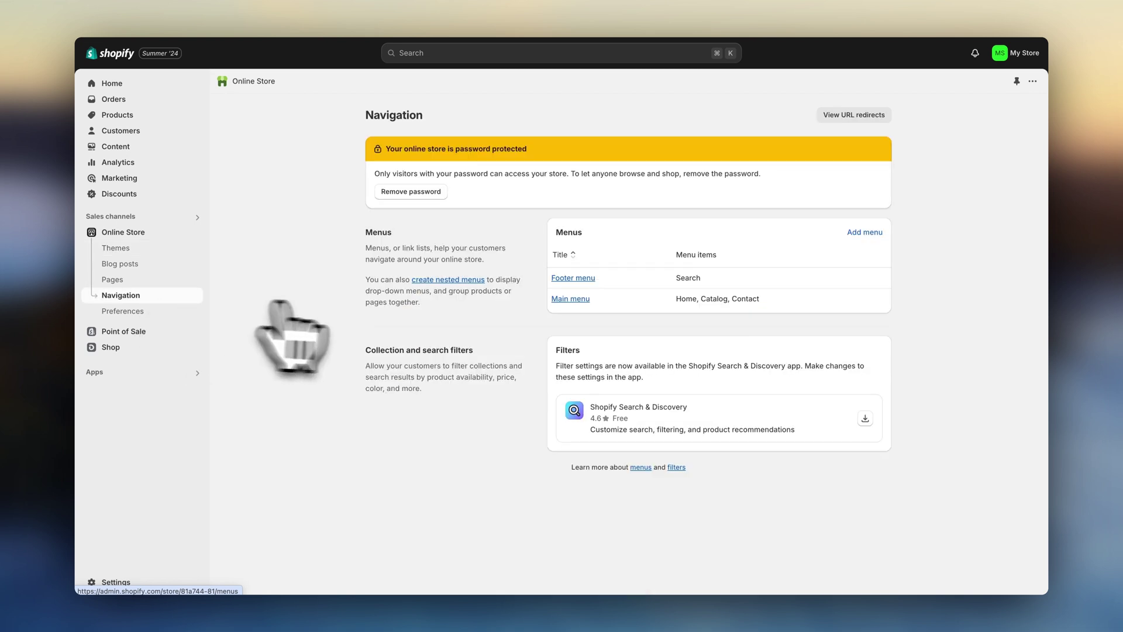
click(566, 299)
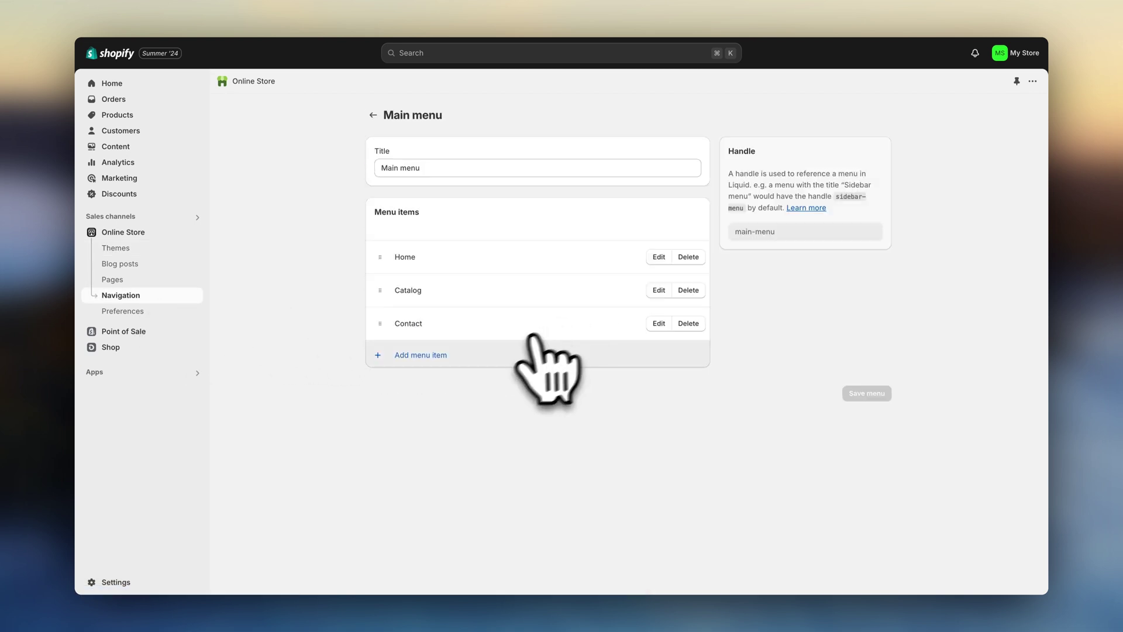
click(434, 355)
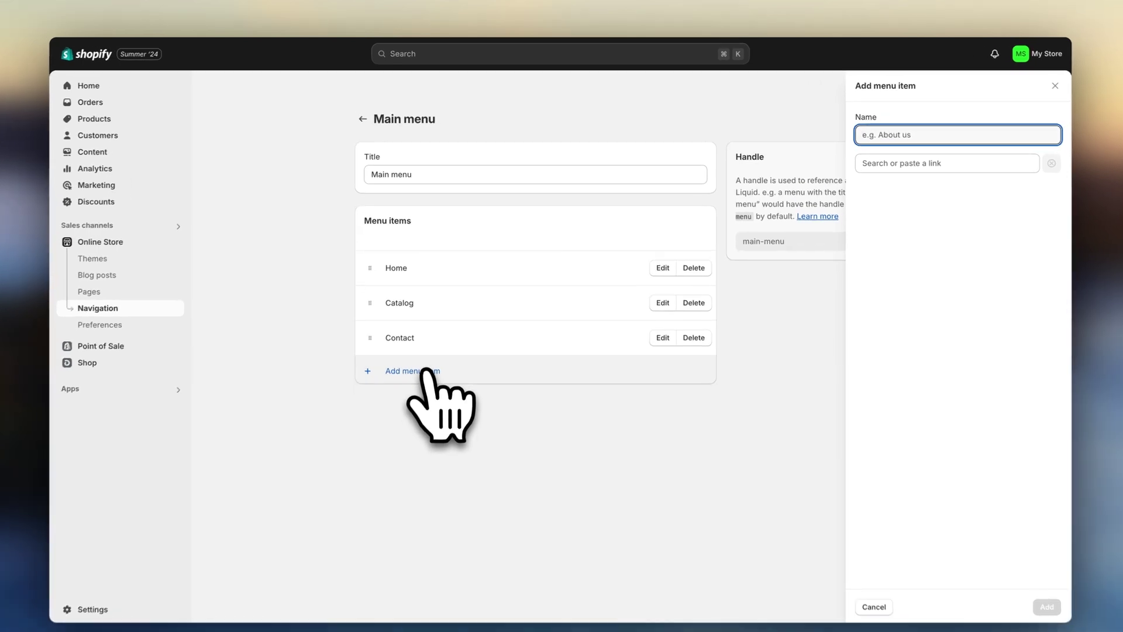
text(Vases)
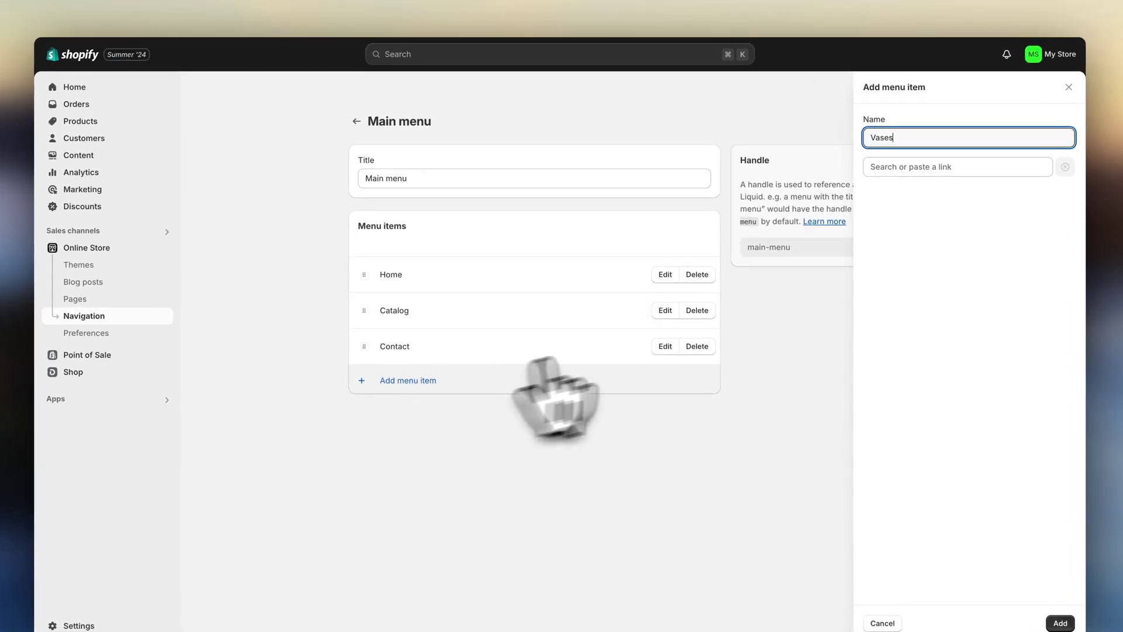
click(908, 169)
text(vases)
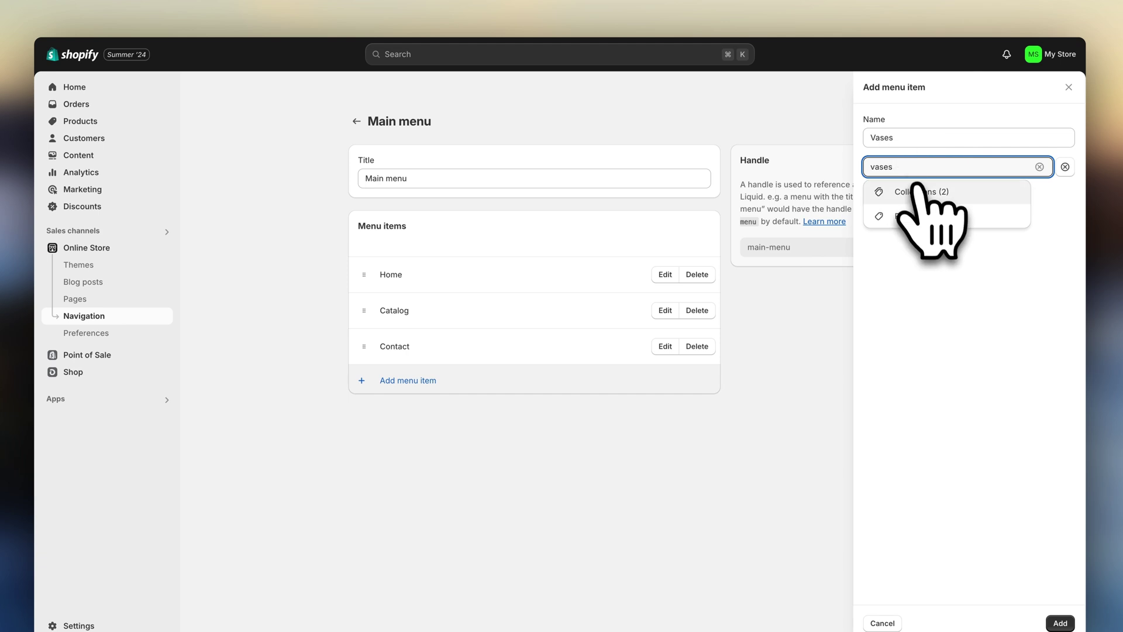
click(919, 194)
click(923, 241)
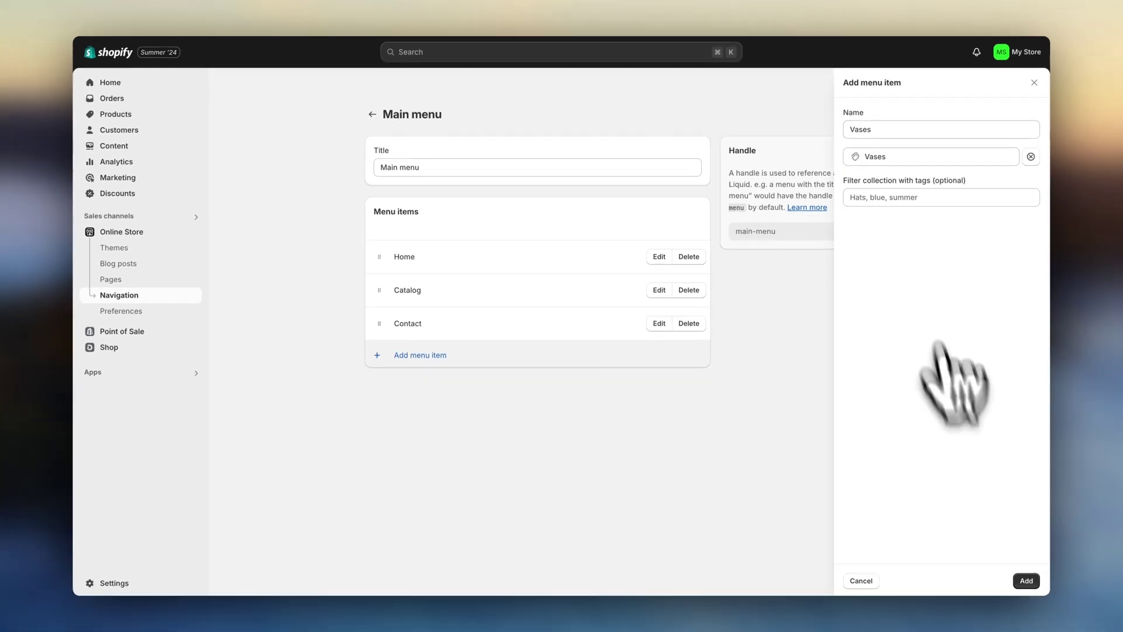
click(1036, 593)
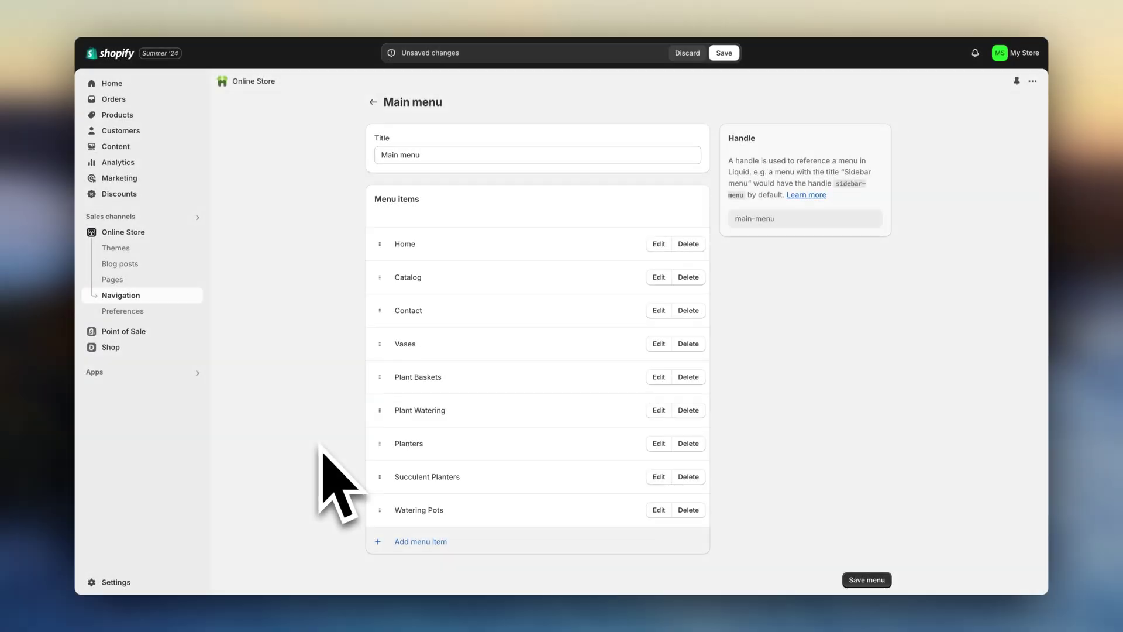
Nest Watering Pots under Plant Watering and save the main menu.
drag(379, 510, 393, 439)
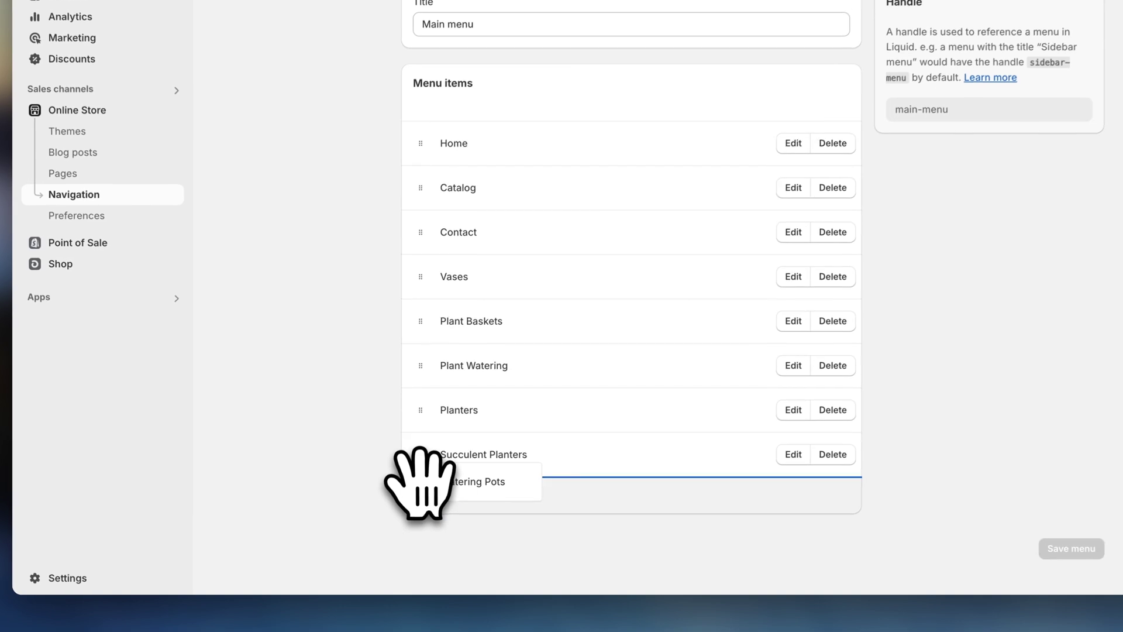
drag(440, 400, 439, 398)
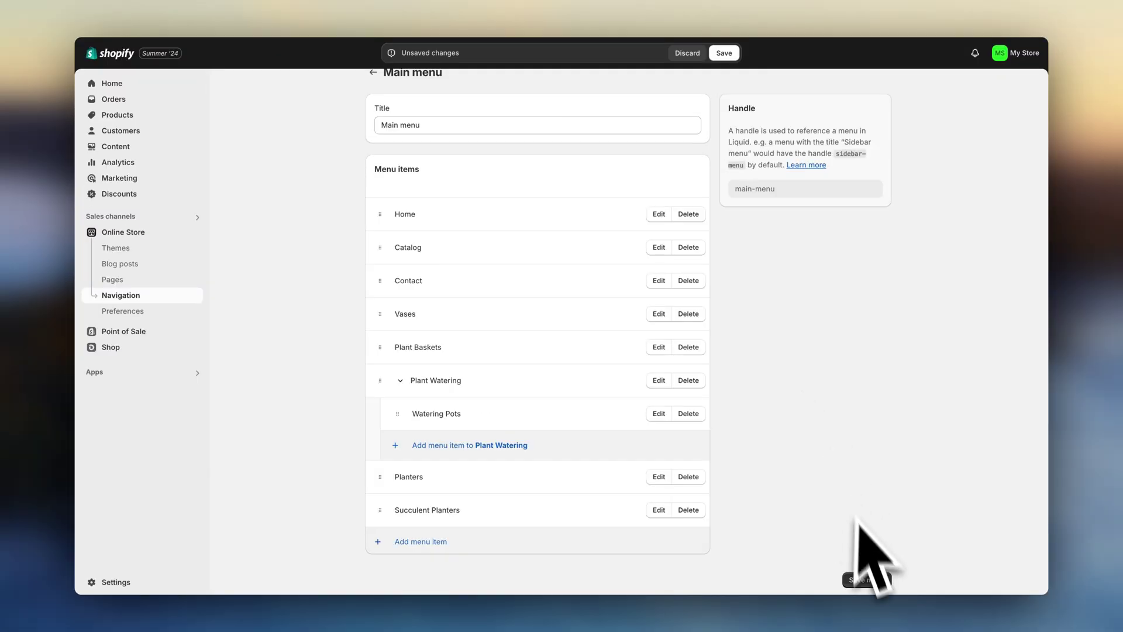
click(866, 580)
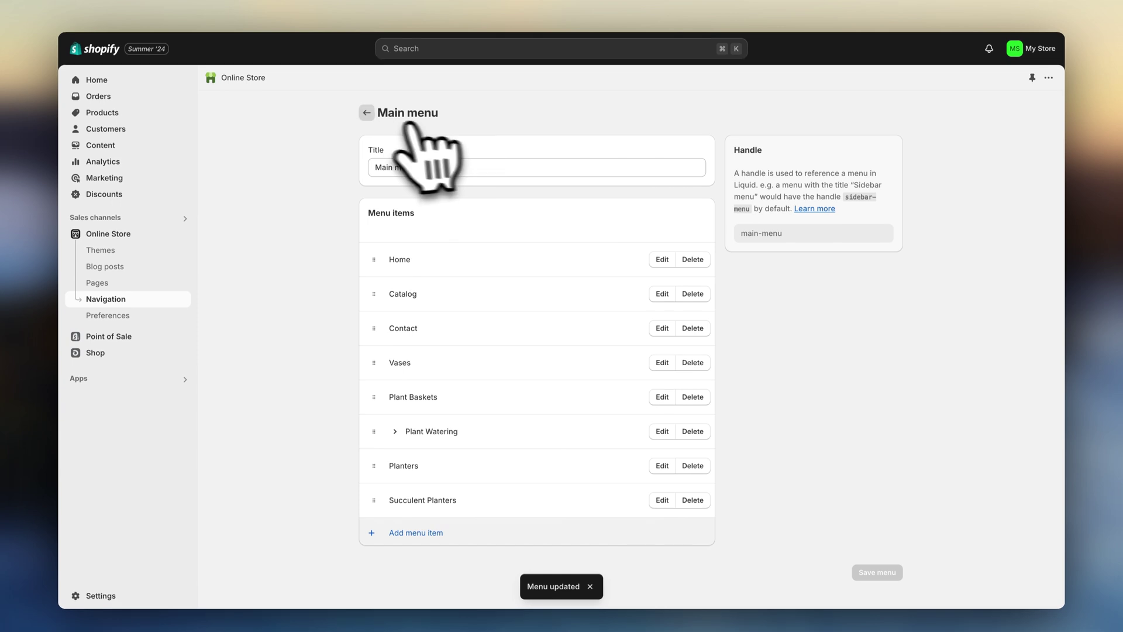
Go back to the store's menu list and open the Footer menu.
click(366, 113)
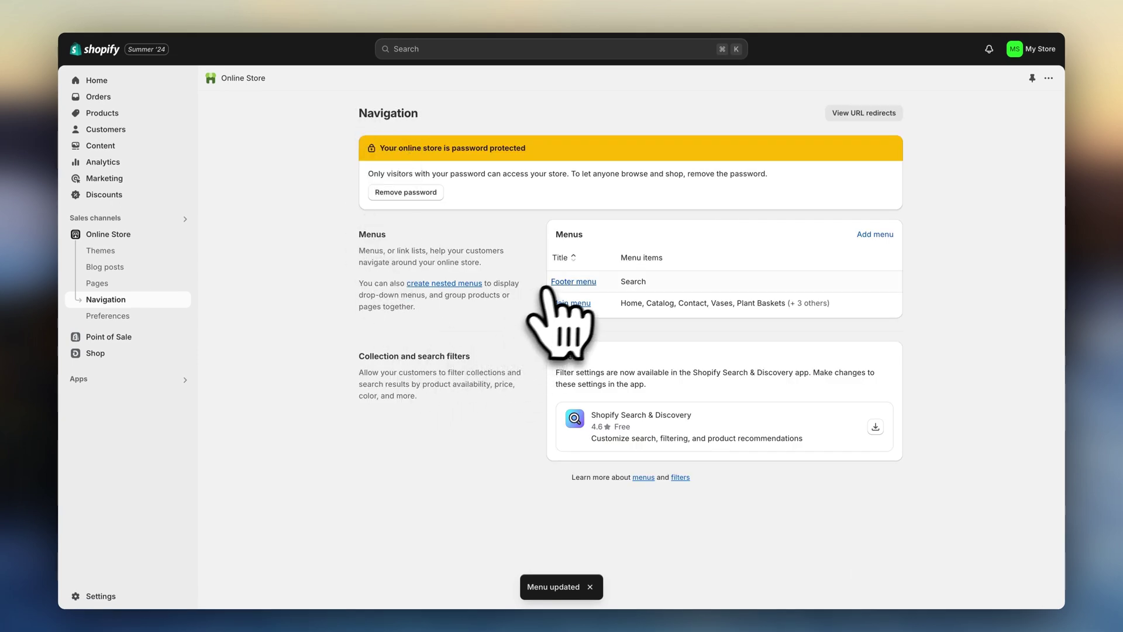
click(574, 282)
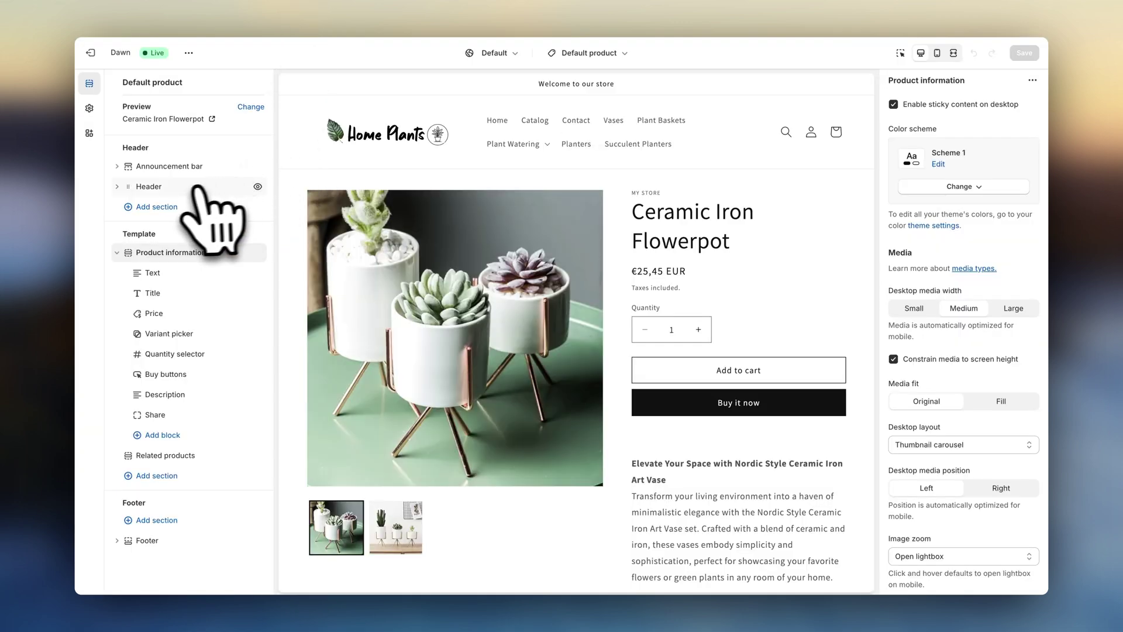
Add a Quick links menu block using the Footer menu to the footer and save the theme.
click(182, 187)
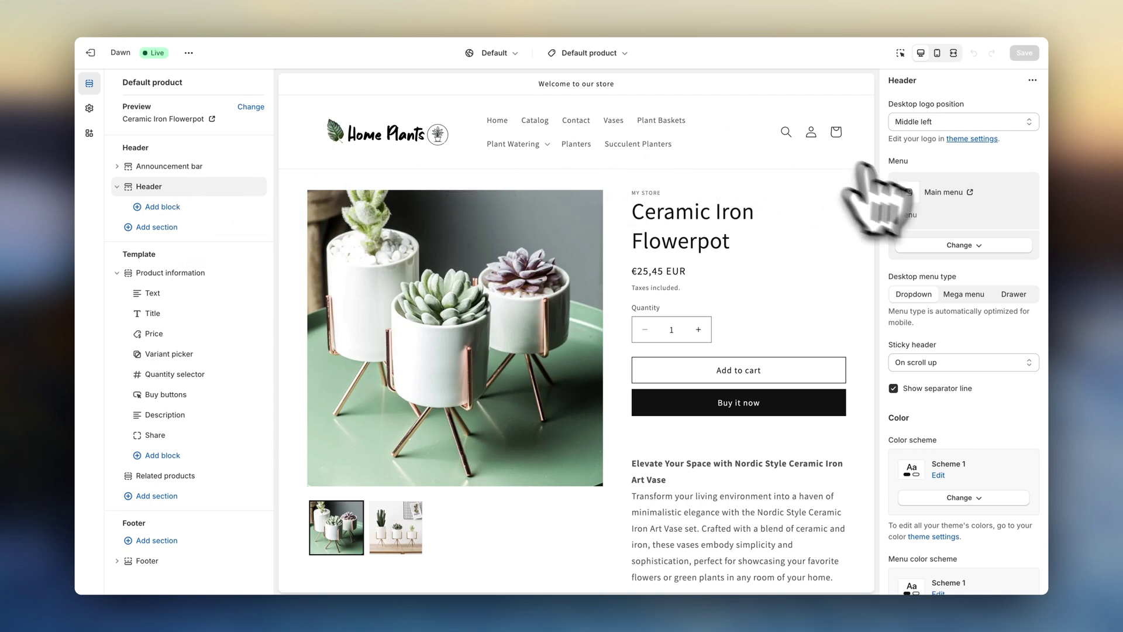
click(964, 245)
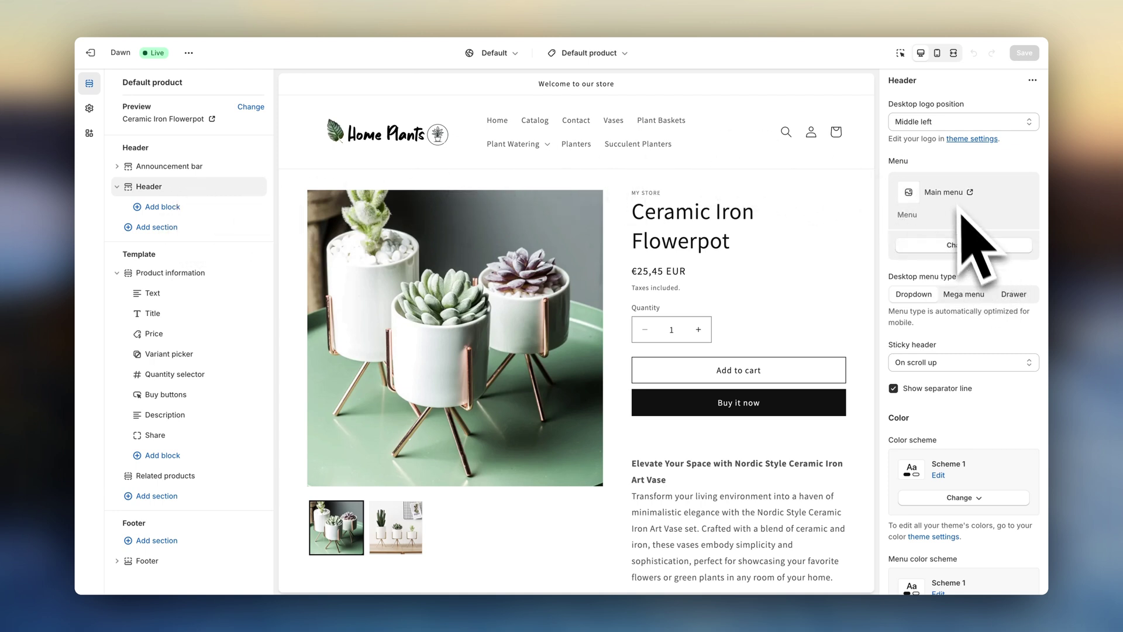
scroll(870, 283, down, 10)
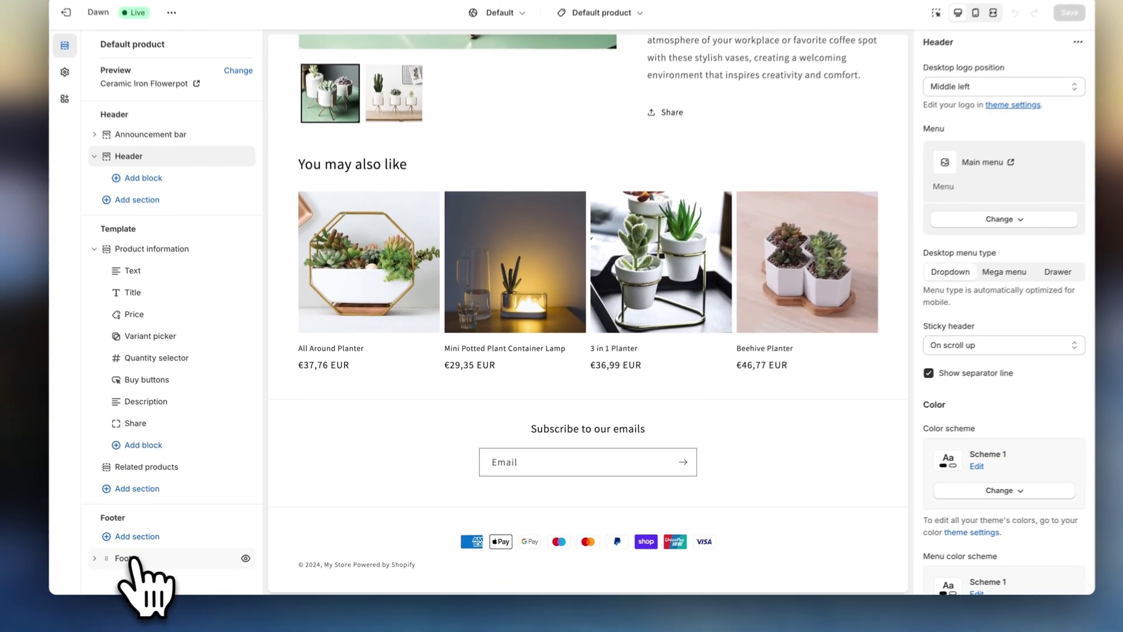
click(129, 559)
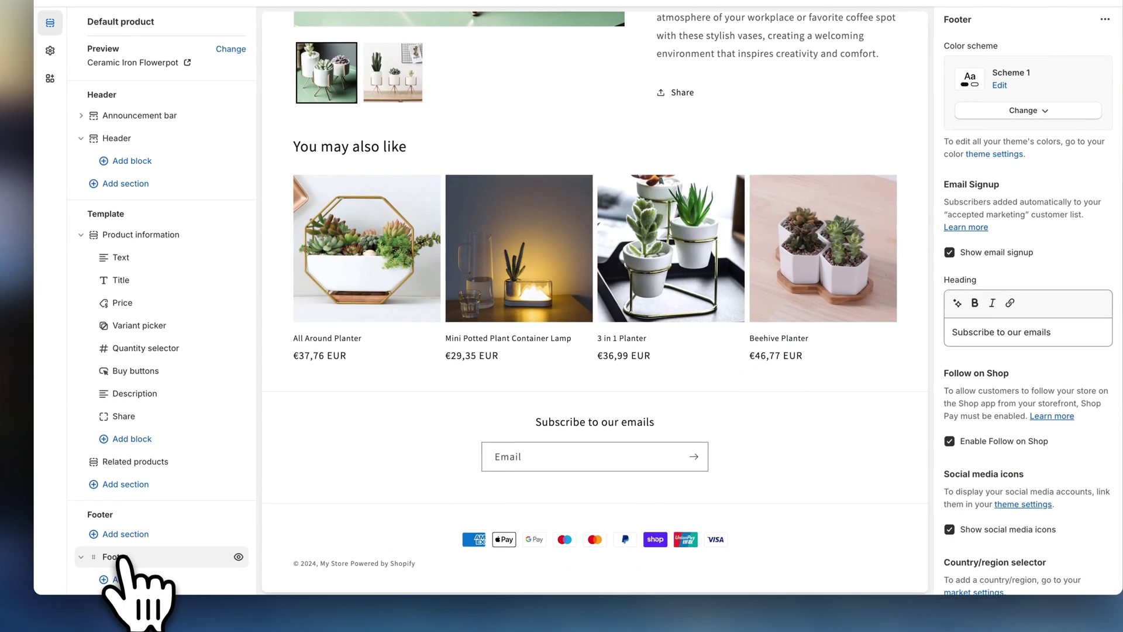
click(144, 580)
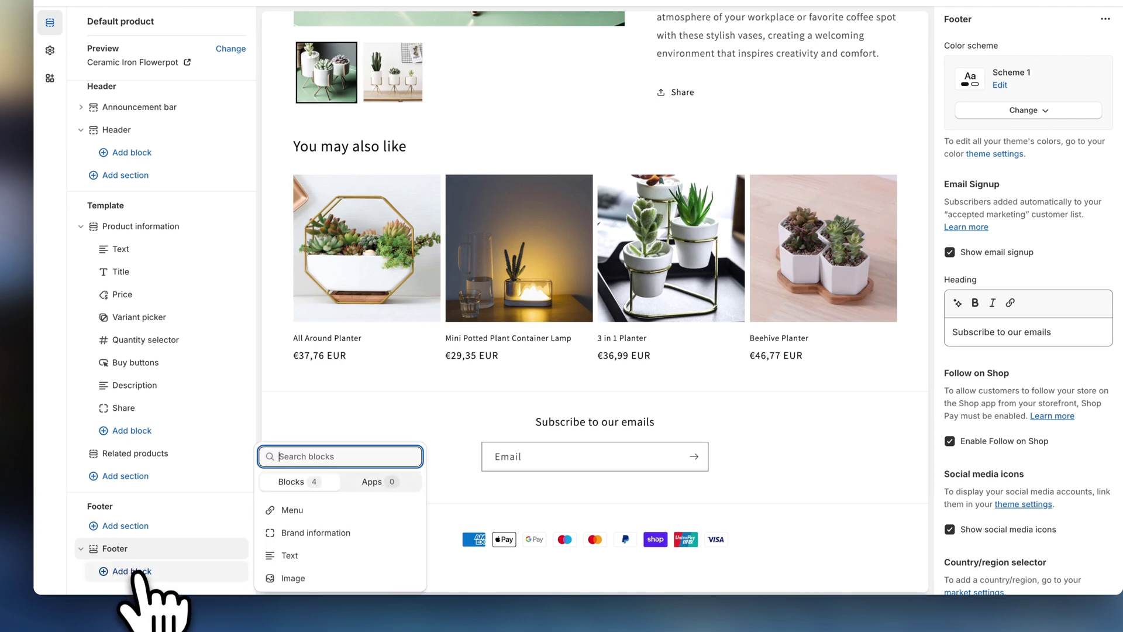
click(292, 509)
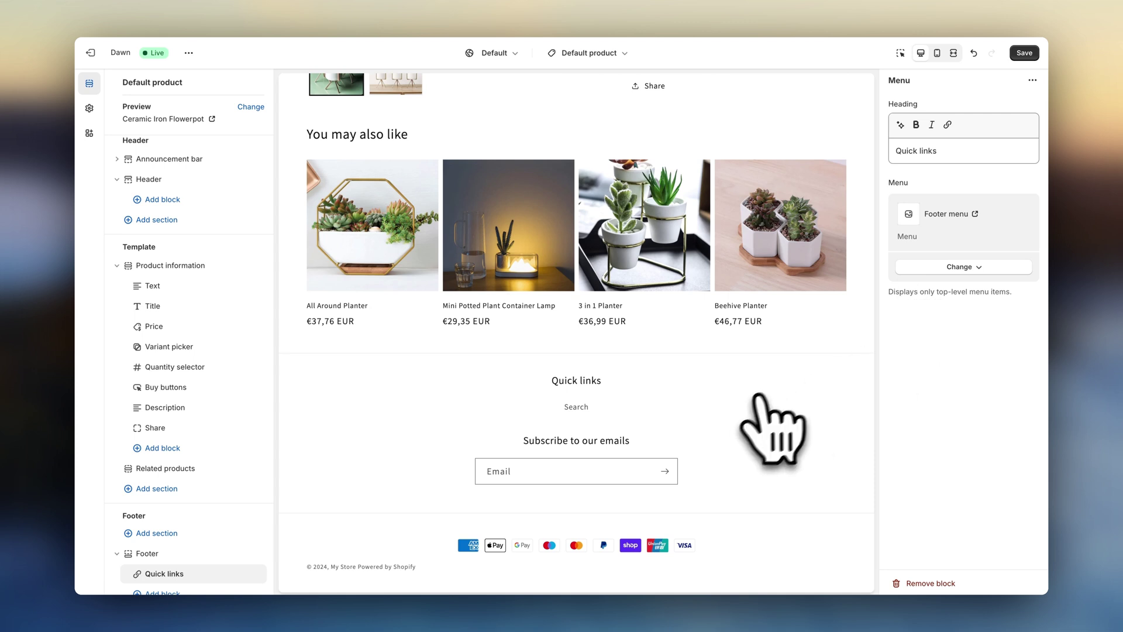
click(1024, 53)
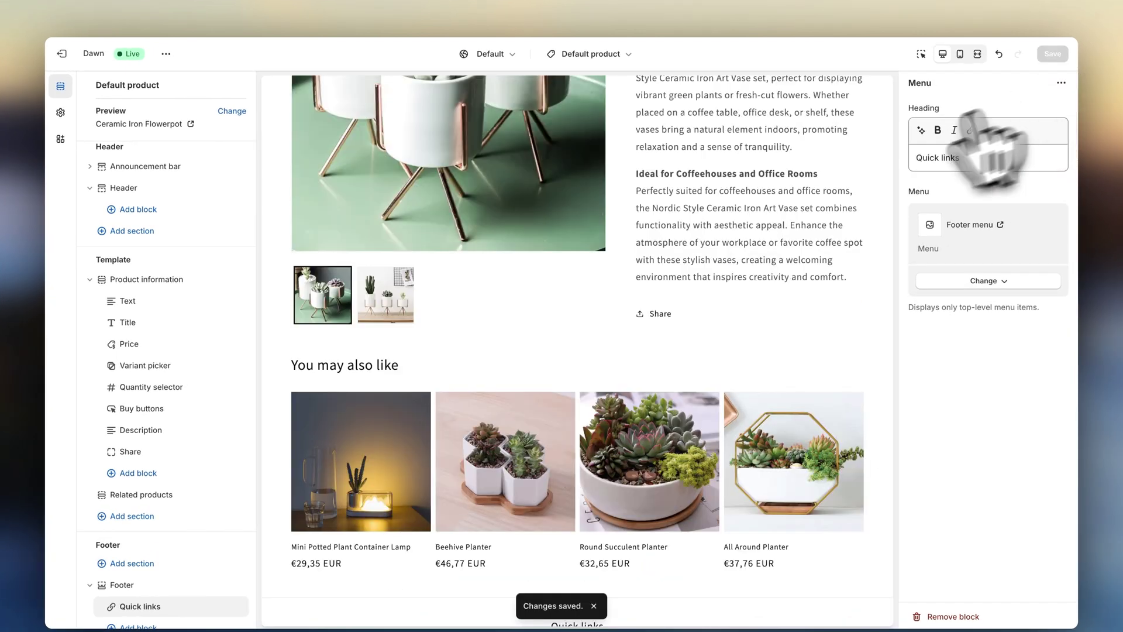
Edit the International market's countries and switch its status from Inactive to Active.
click(252, 9)
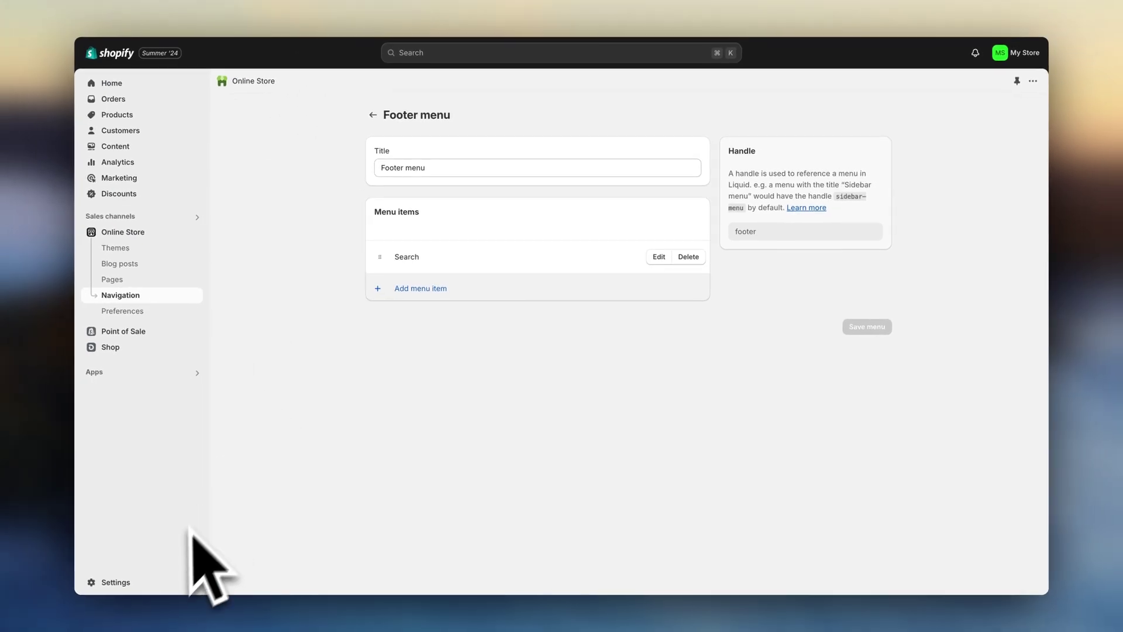
click(135, 582)
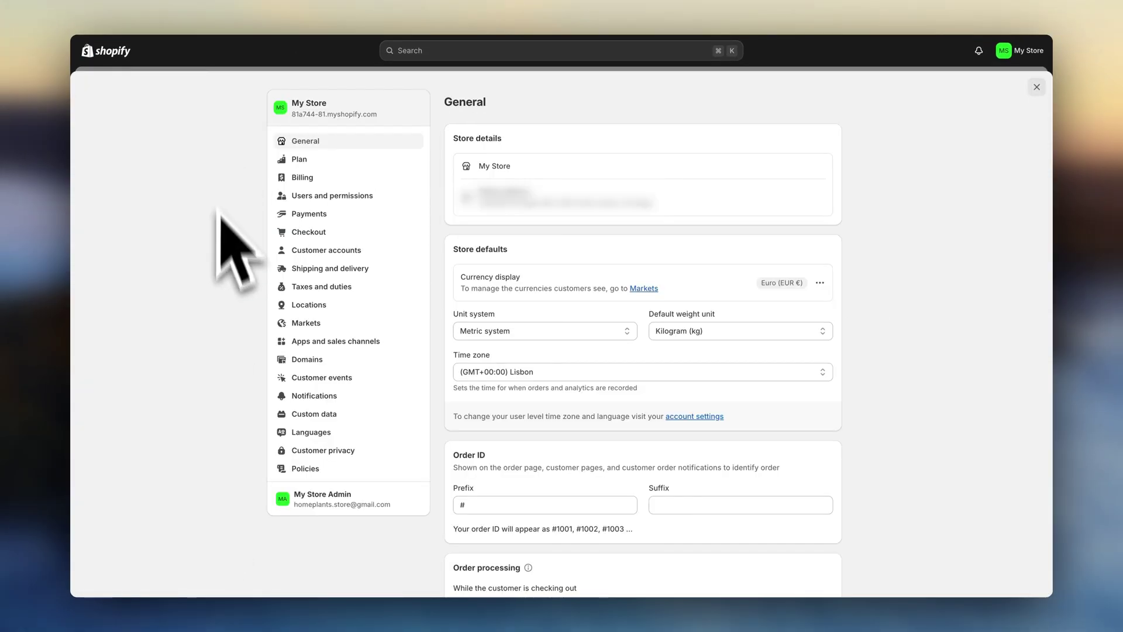
click(306, 324)
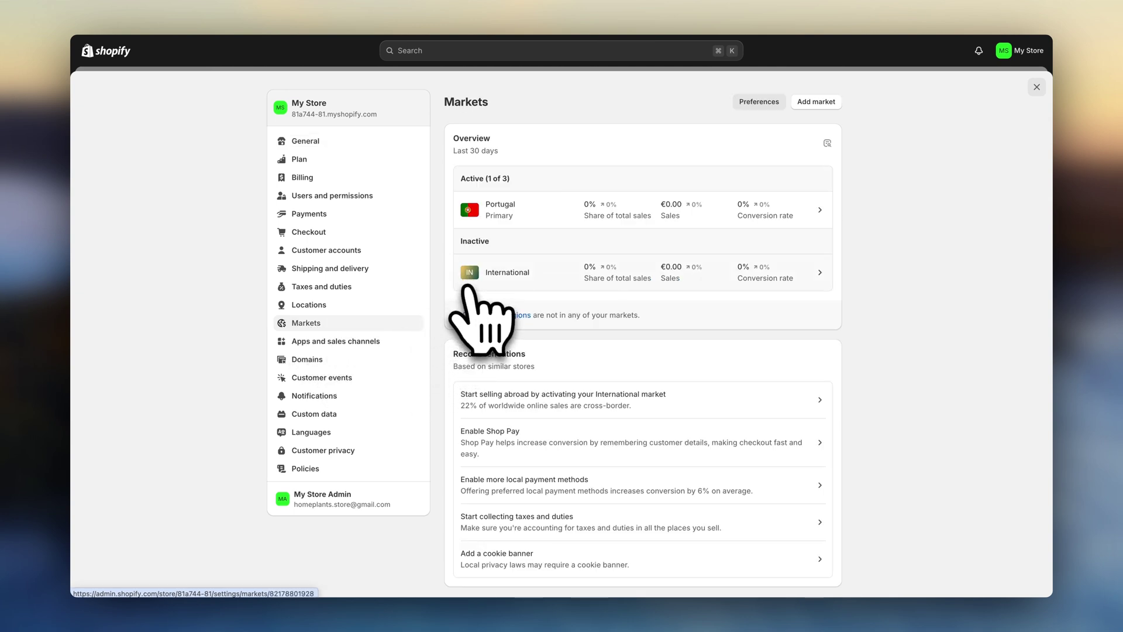
click(468, 284)
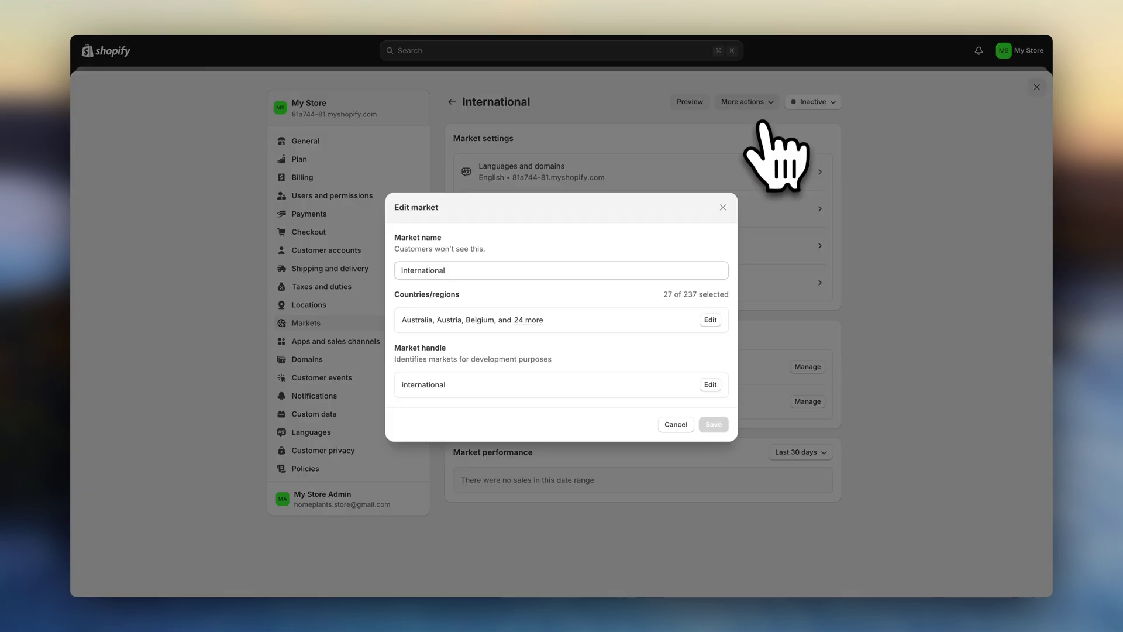
click(712, 320)
scroll(648, 339, down, 5)
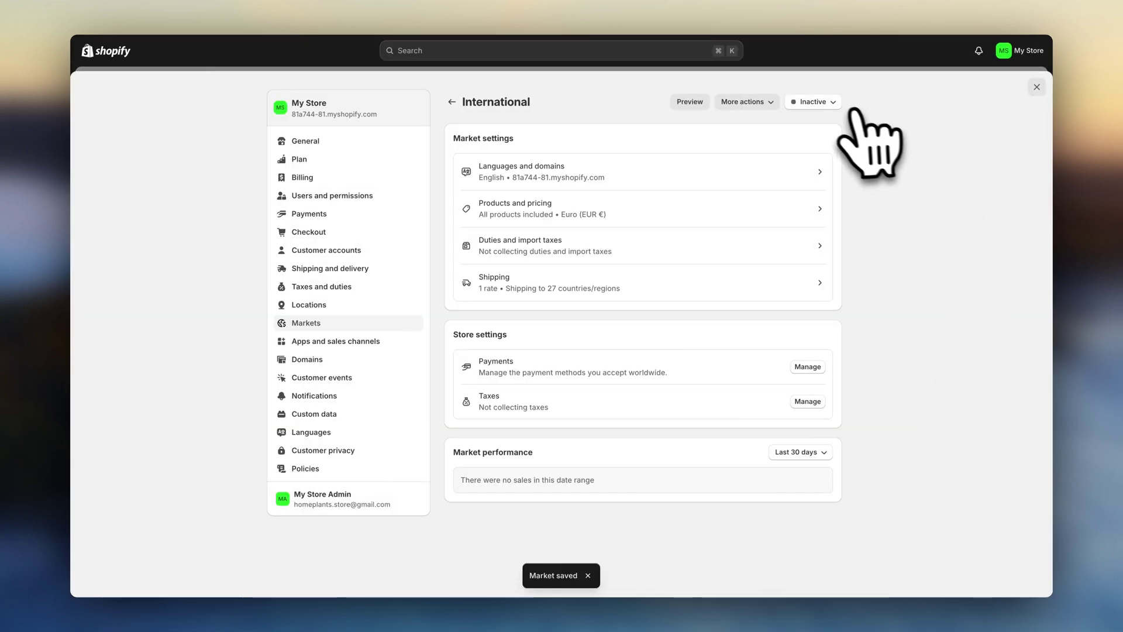
click(831, 103)
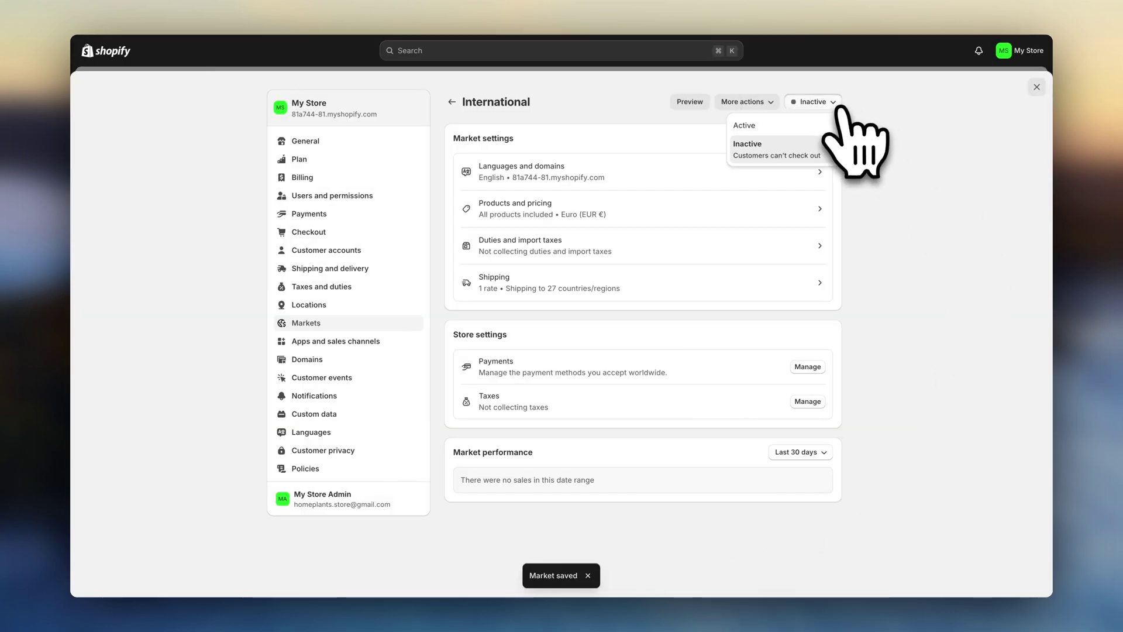
click(818, 127)
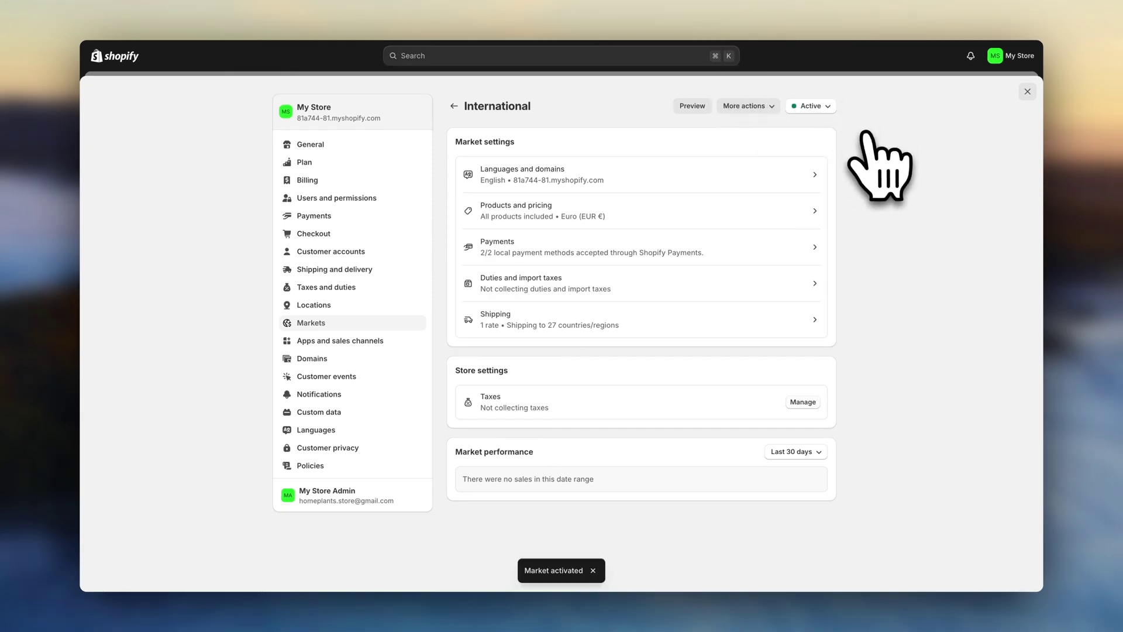
Create a 'Worldwide' shipping zone covering all regions in the General shipping profile.
click(398, 272)
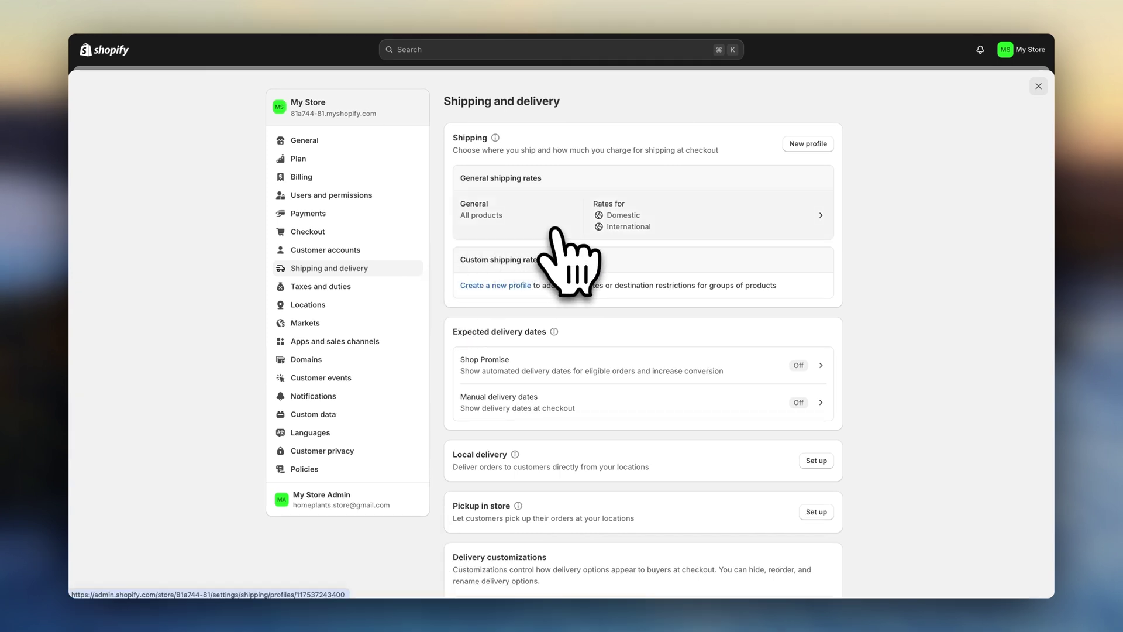
click(555, 230)
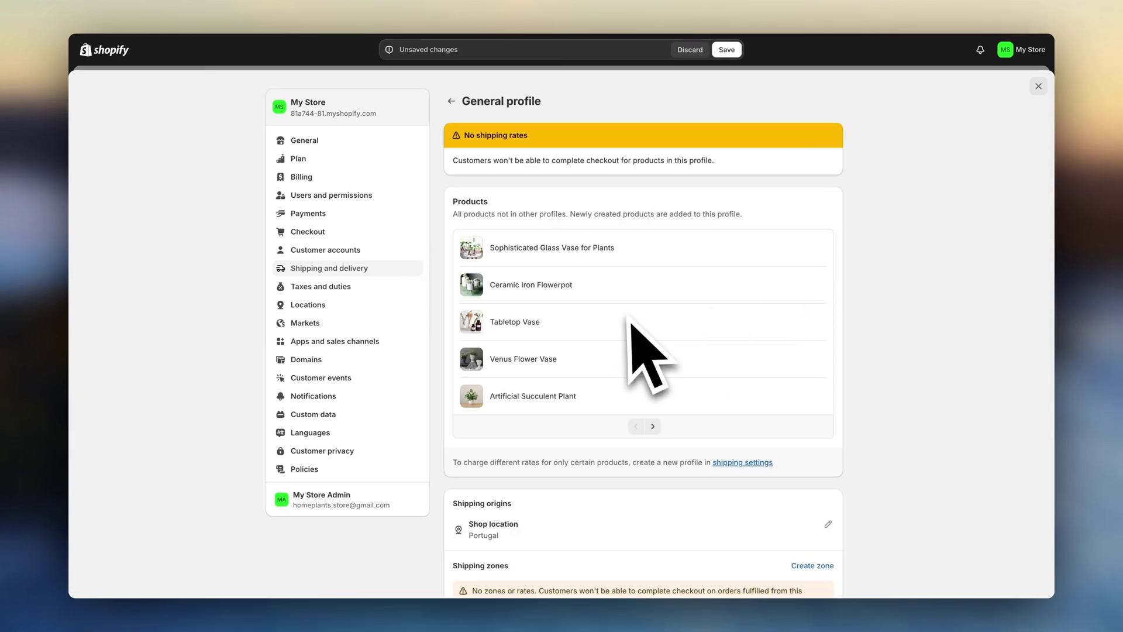
scroll(629, 322, down, 4)
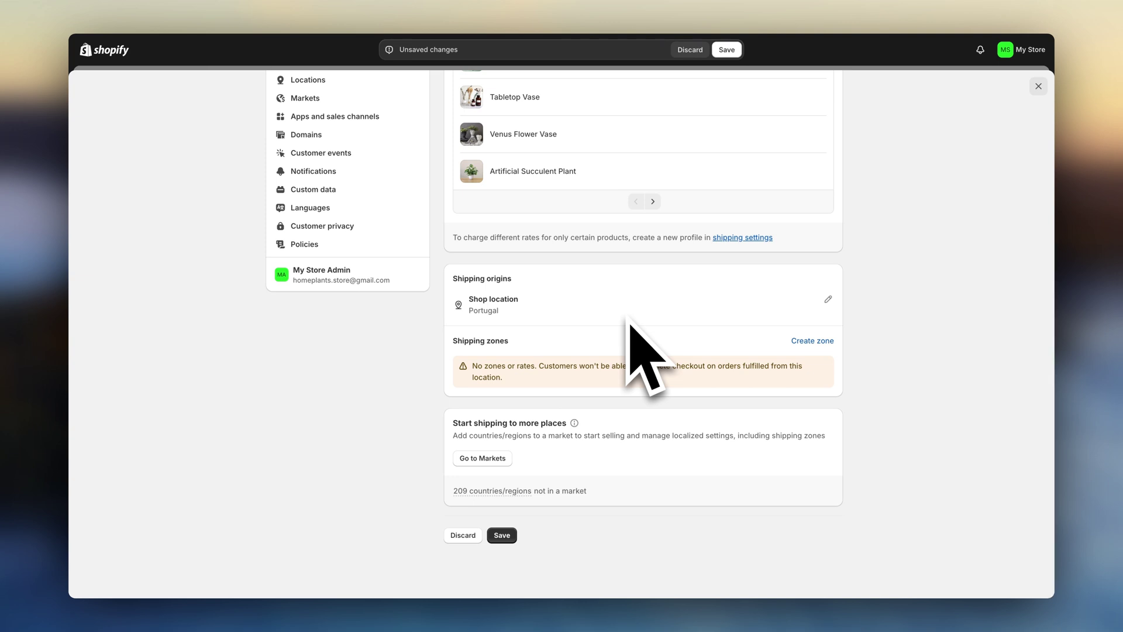
click(814, 341)
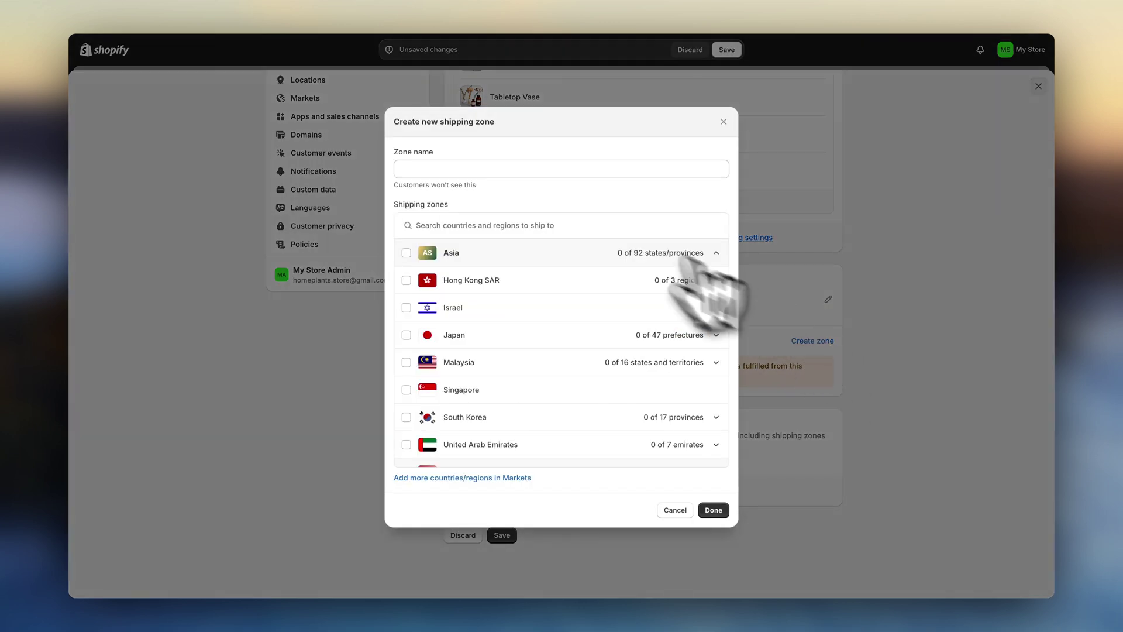
click(406, 252)
scroll(409, 258, down, 8)
scroll(411, 265, up, 5)
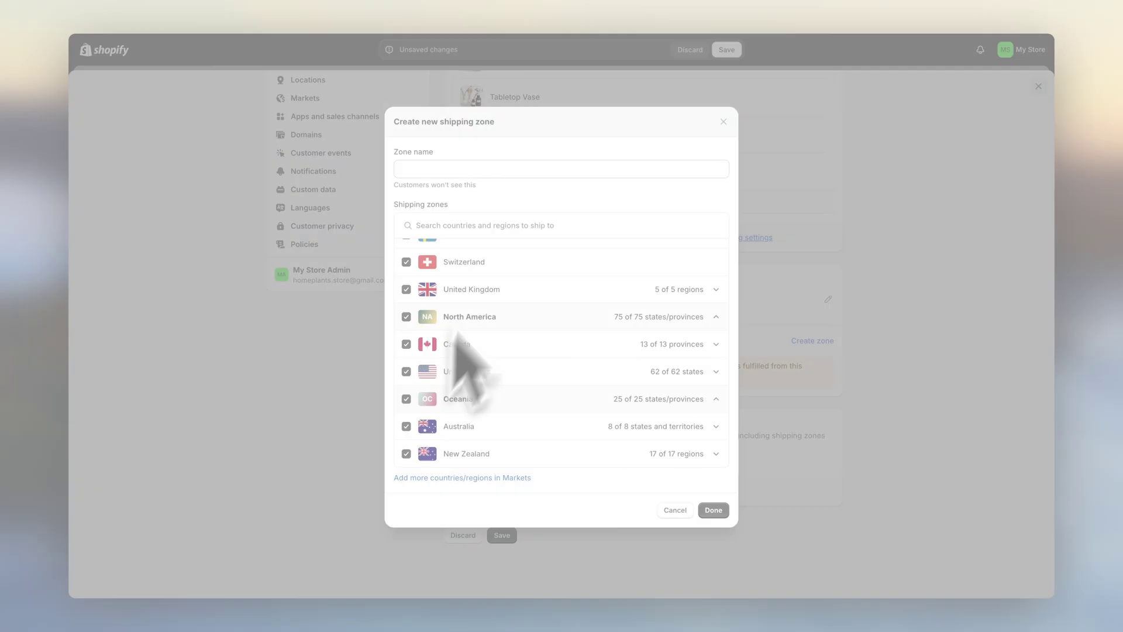
click(510, 170)
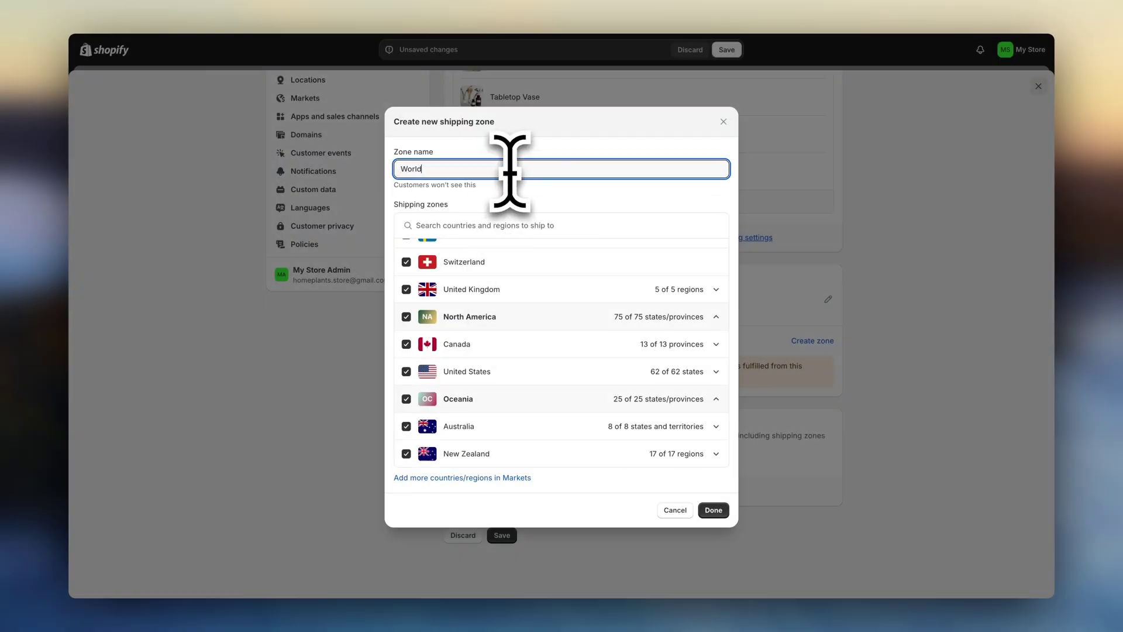
text(Worldwide)
click(714, 510)
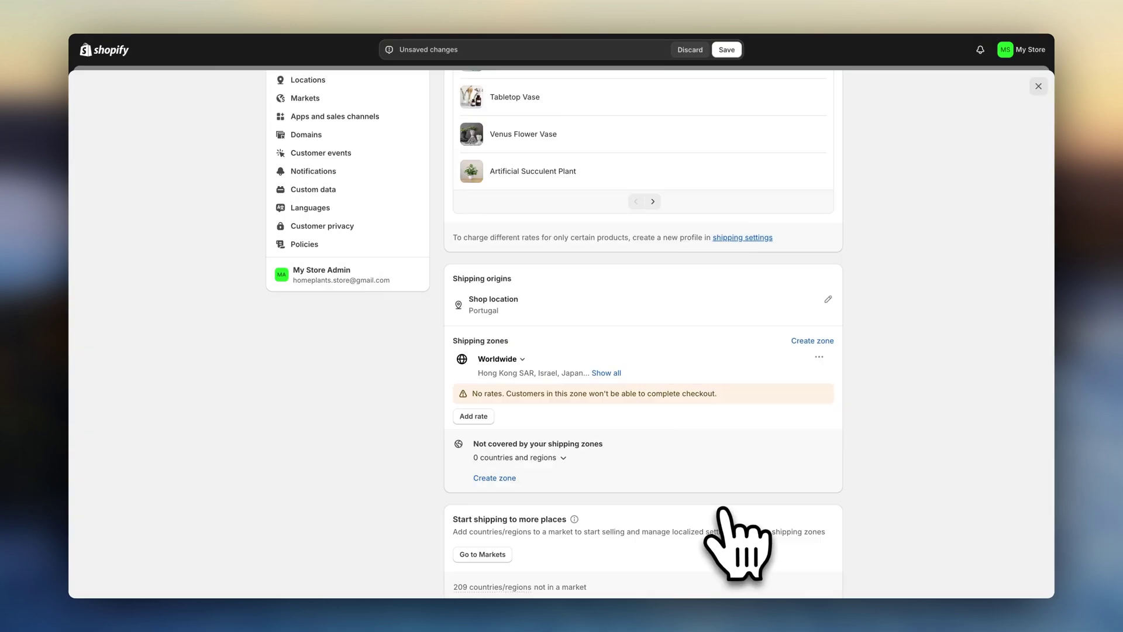
Add a 'Free Shipping' rate to the Worldwide zone.
click(607, 373)
scroll(621, 384, down, 1)
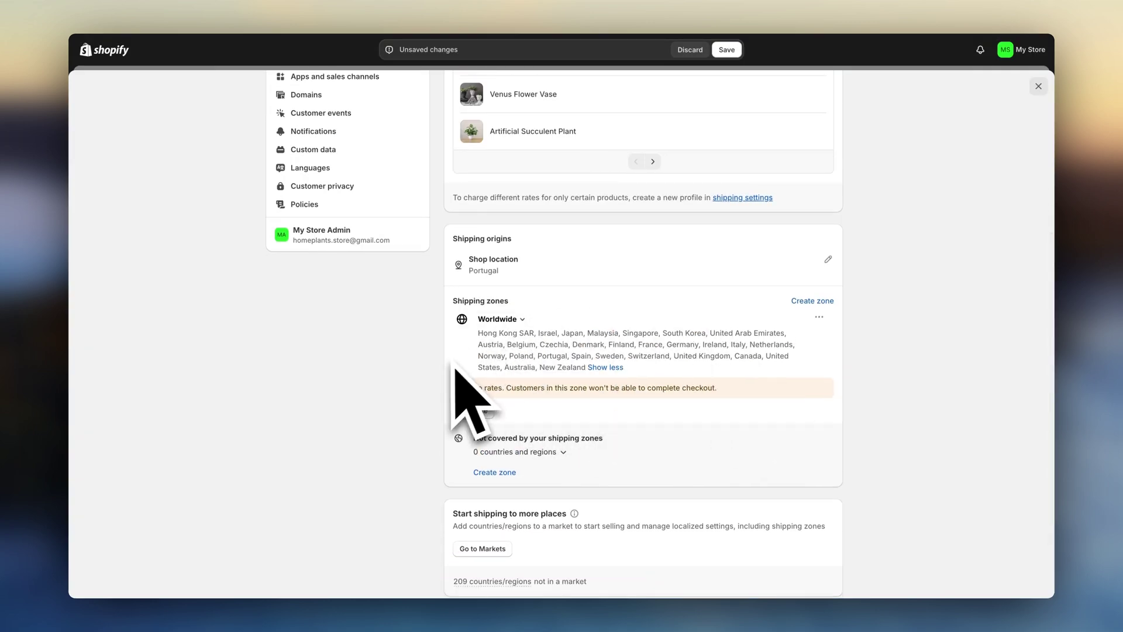
click(471, 411)
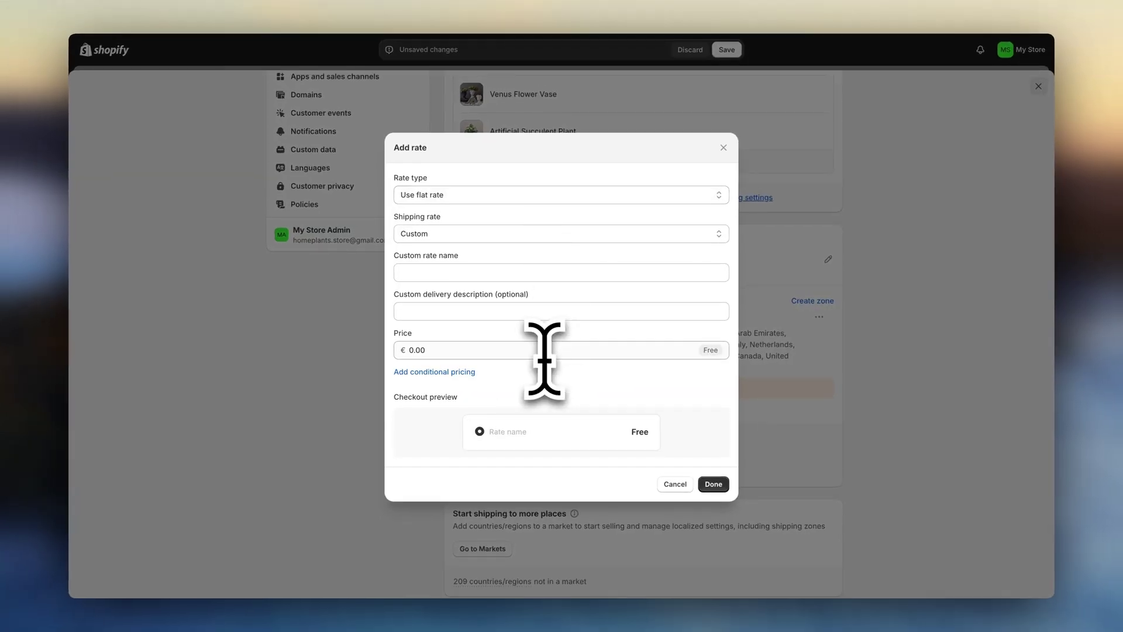
text(Free Shipping)
click(714, 484)
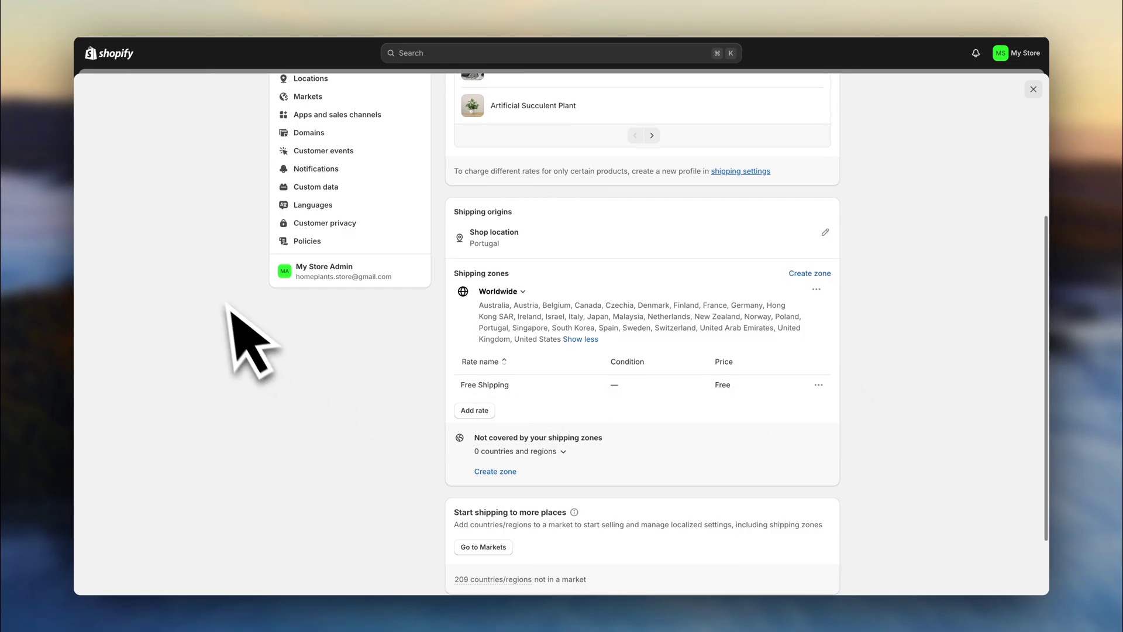
scroll(234, 334, up, 5)
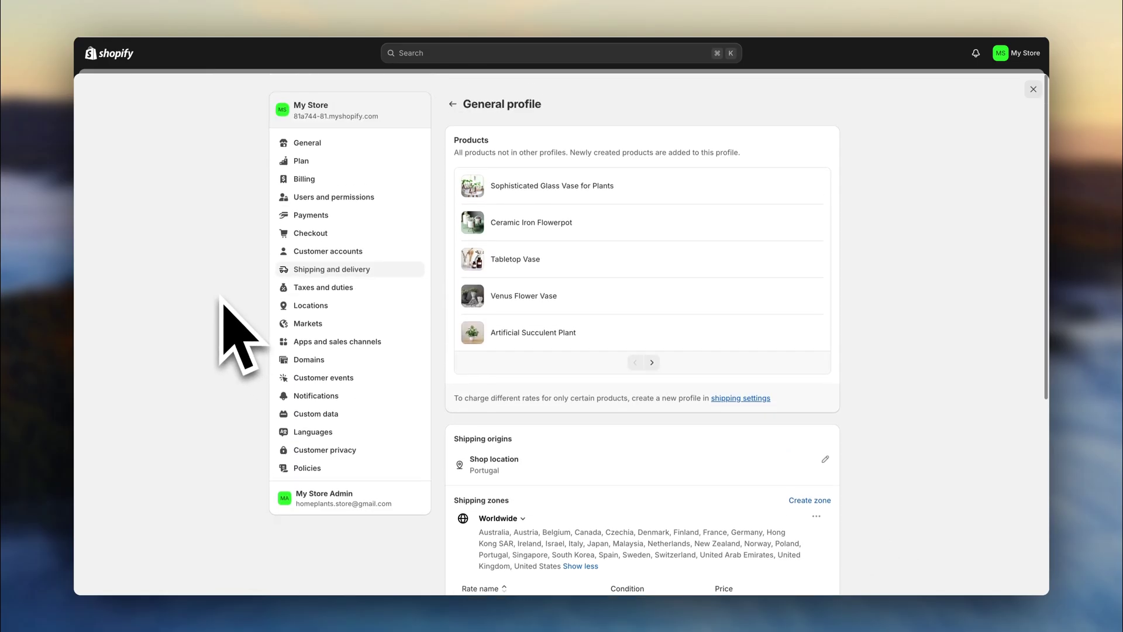
click(293, 216)
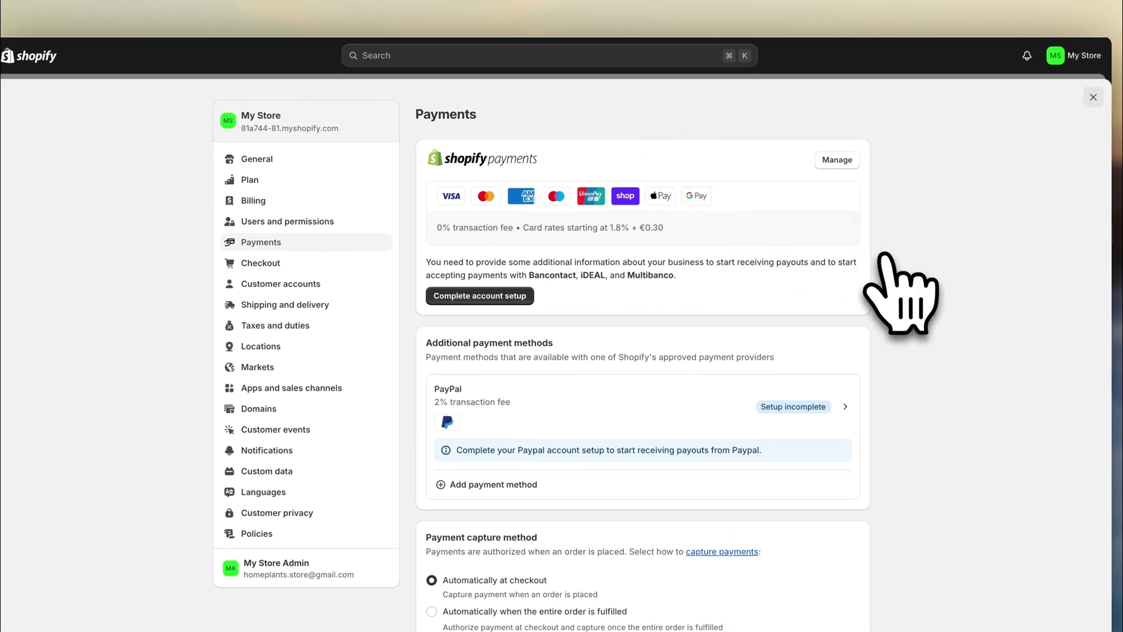
scroll(885, 256, down, 3)
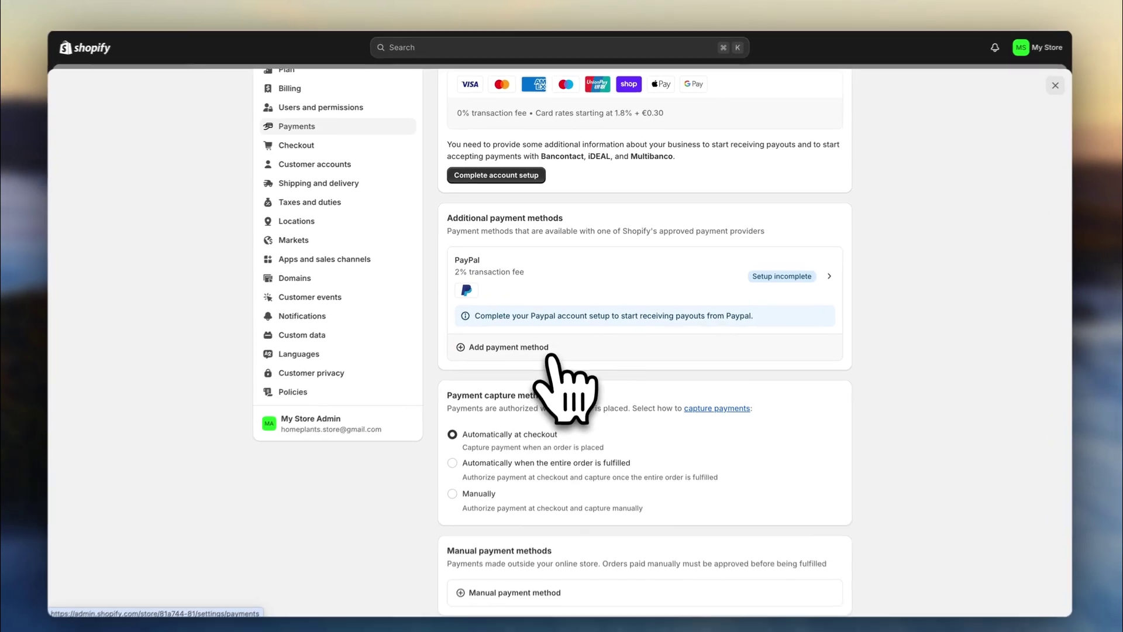
click(550, 344)
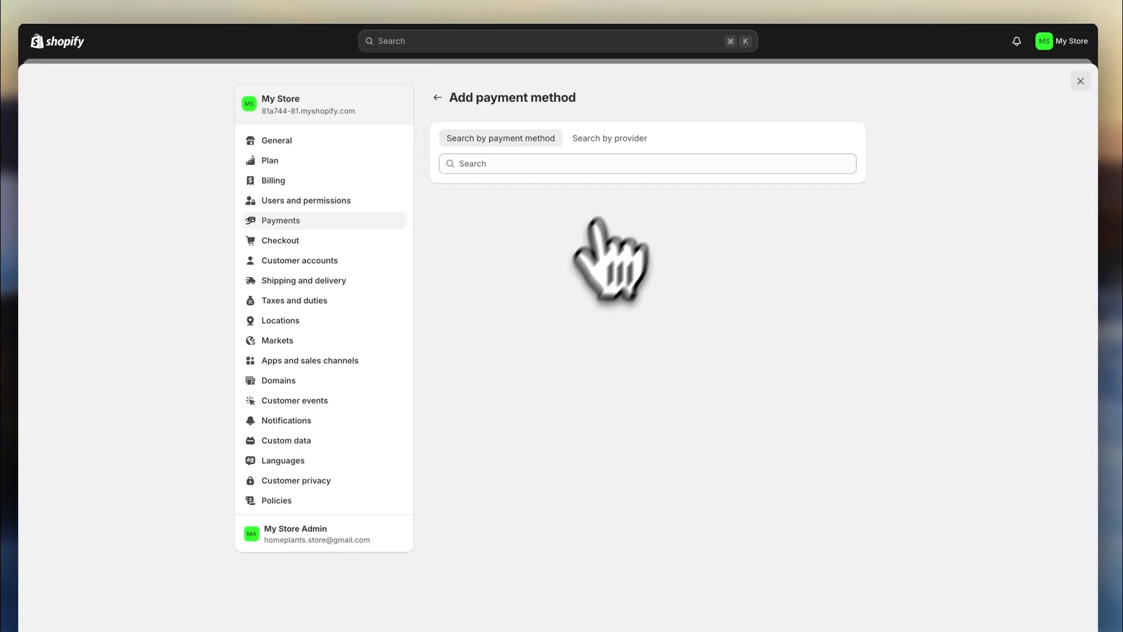
click(693, 164)
text(p)
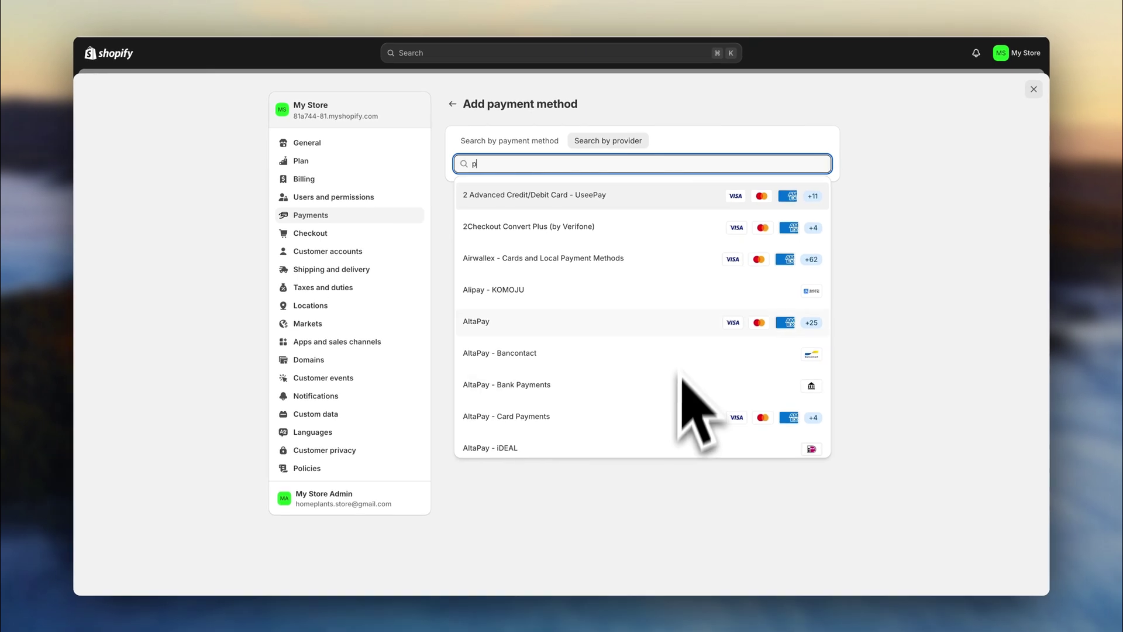
click(696, 144)
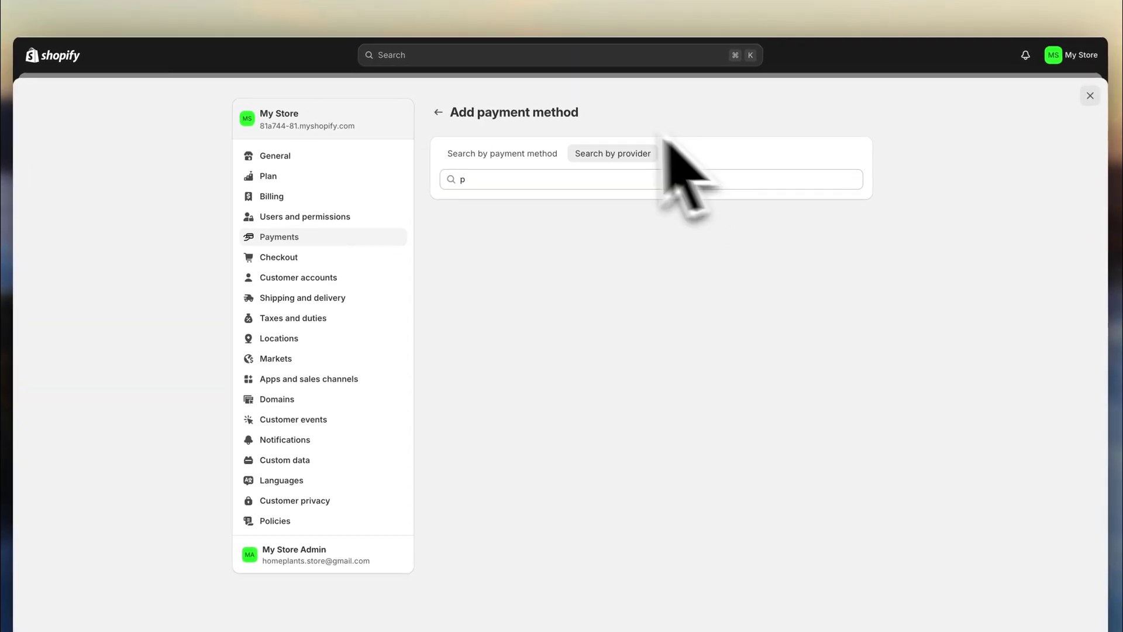
click(440, 113)
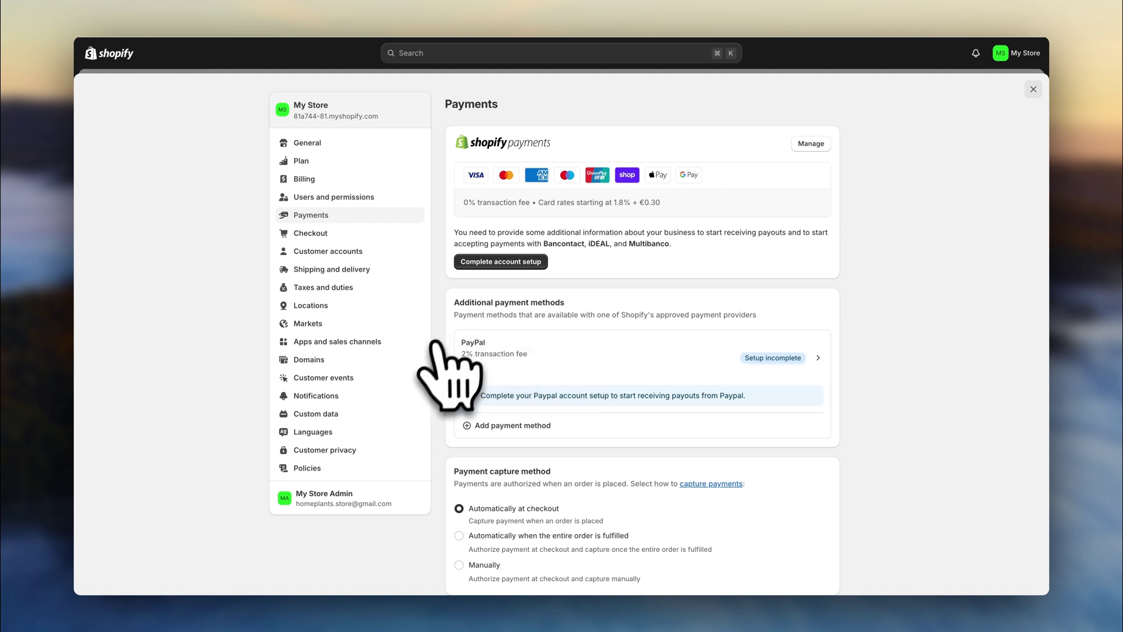
Show the Domains settings with the store's primary myshopify.com address.
click(400, 366)
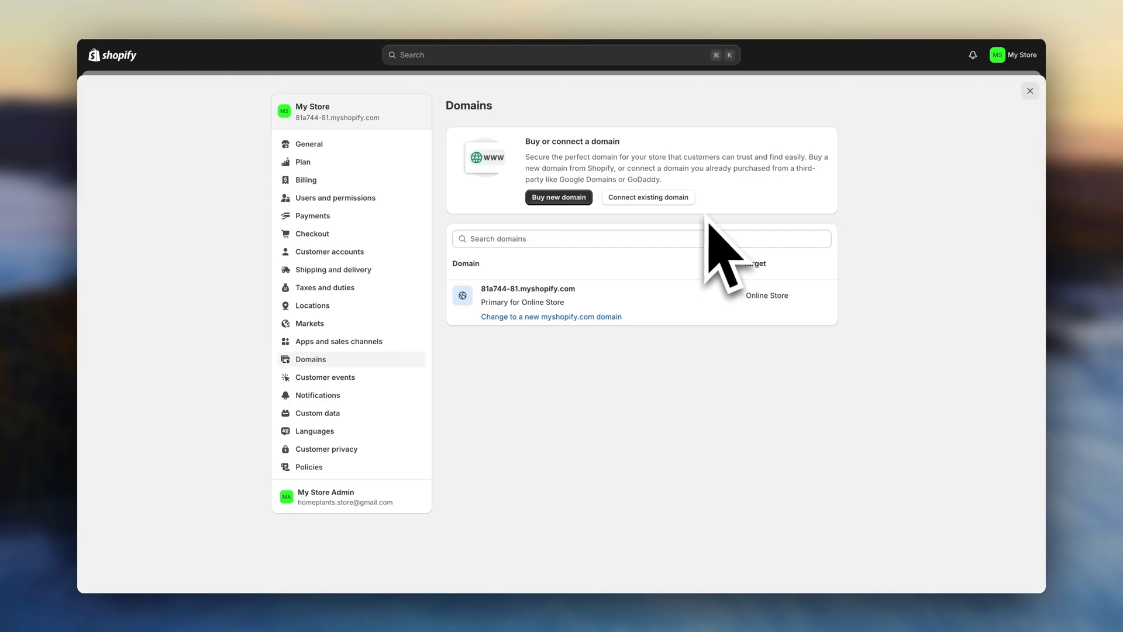
Fill the Return and refund policy from Shopify's template and publish it.
click(391, 469)
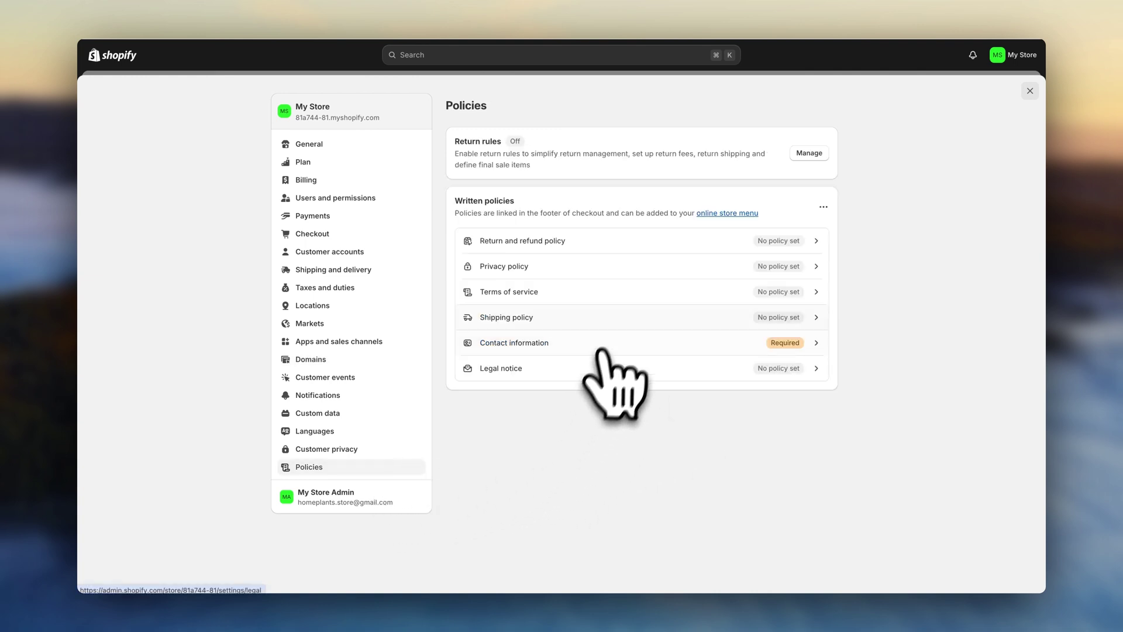
click(633, 243)
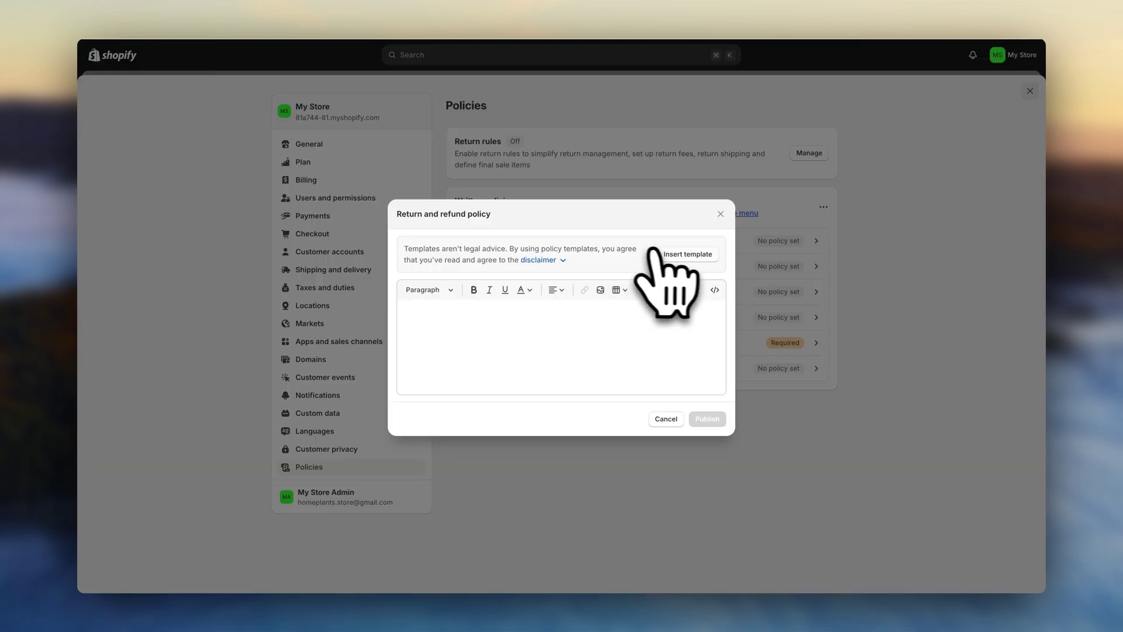
click(688, 255)
click(719, 513)
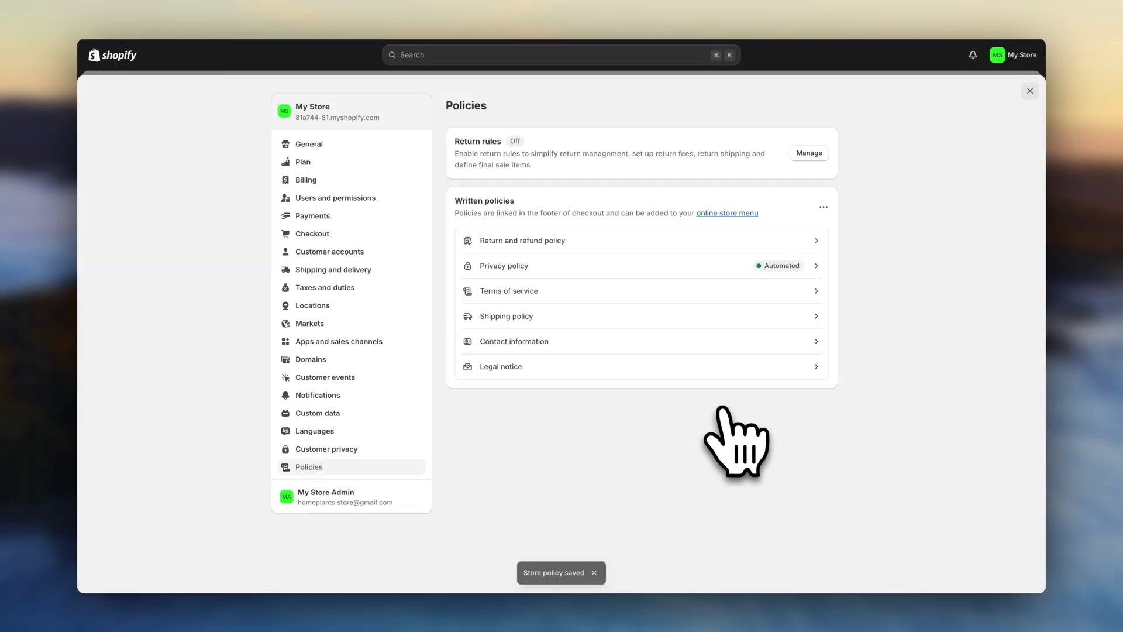
Add a Privacy Policy link to the Footer menu under Online Store Navigation.
click(1030, 91)
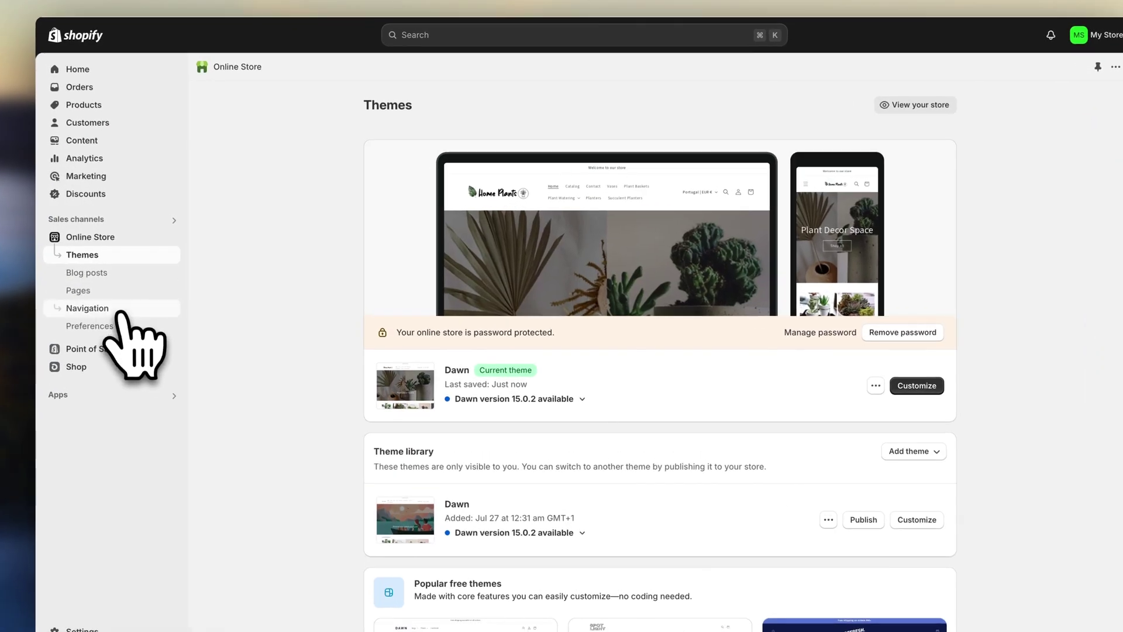
click(122, 296)
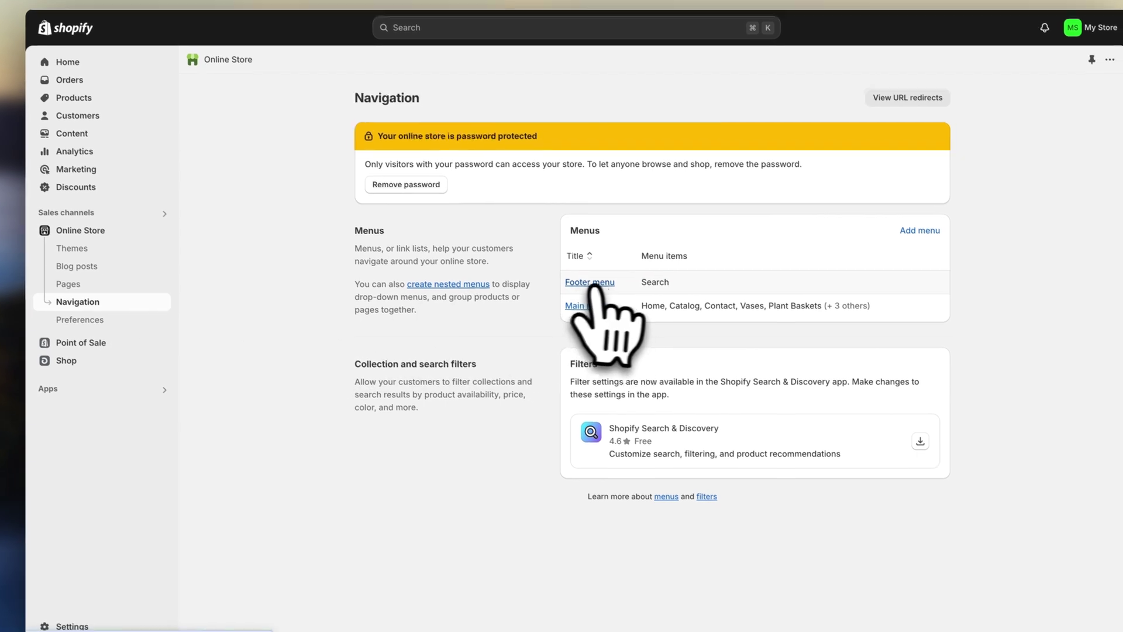
click(599, 288)
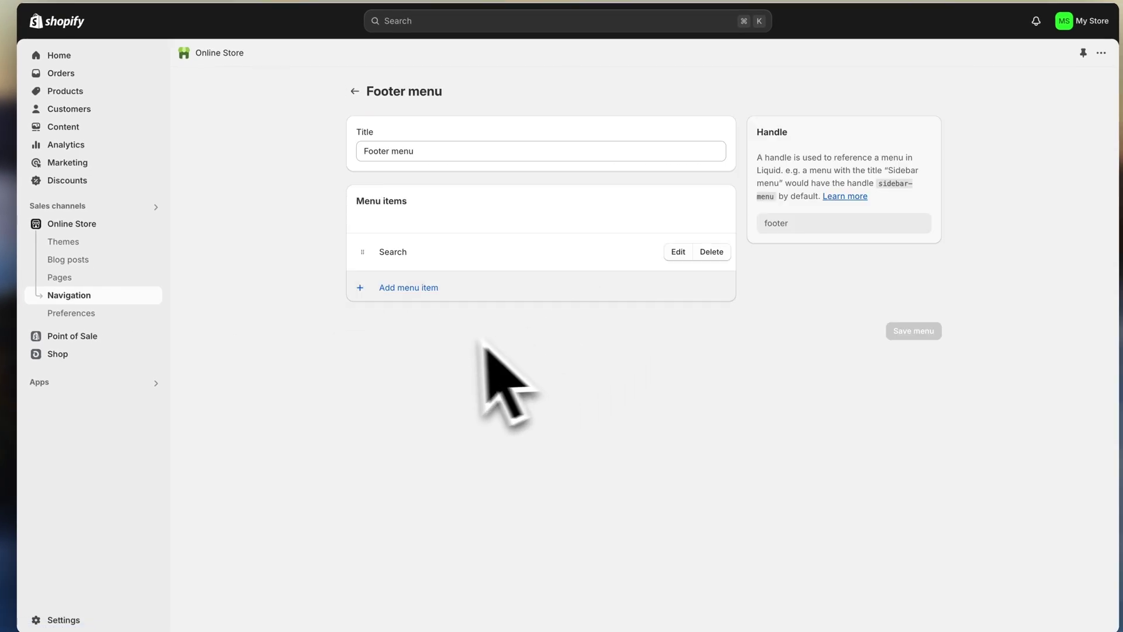
click(410, 287)
click(887, 157)
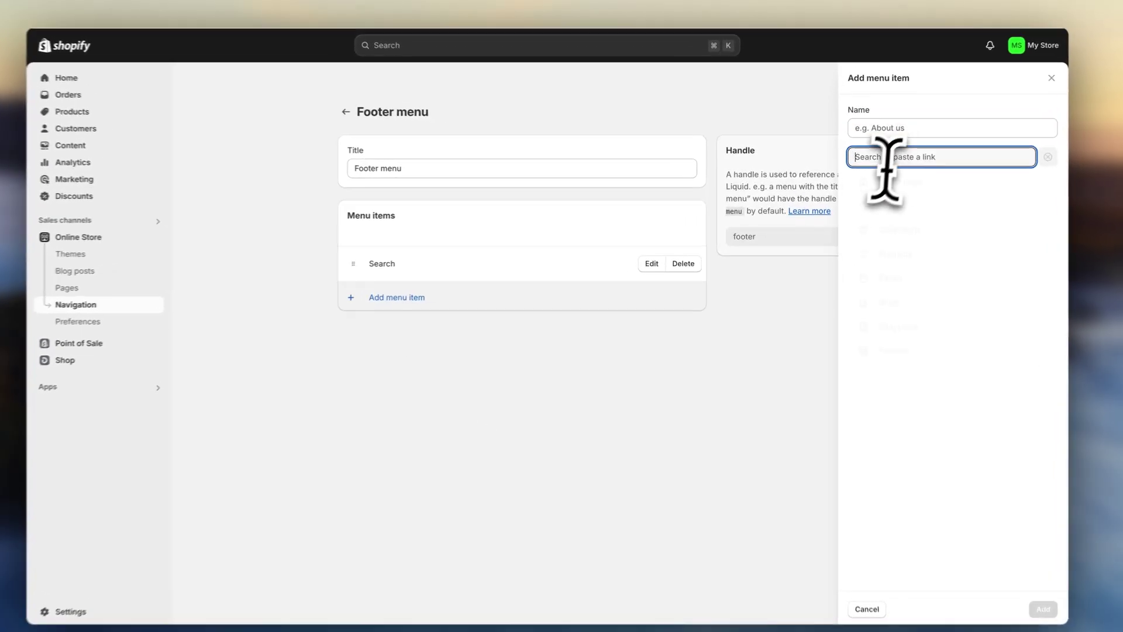
click(905, 338)
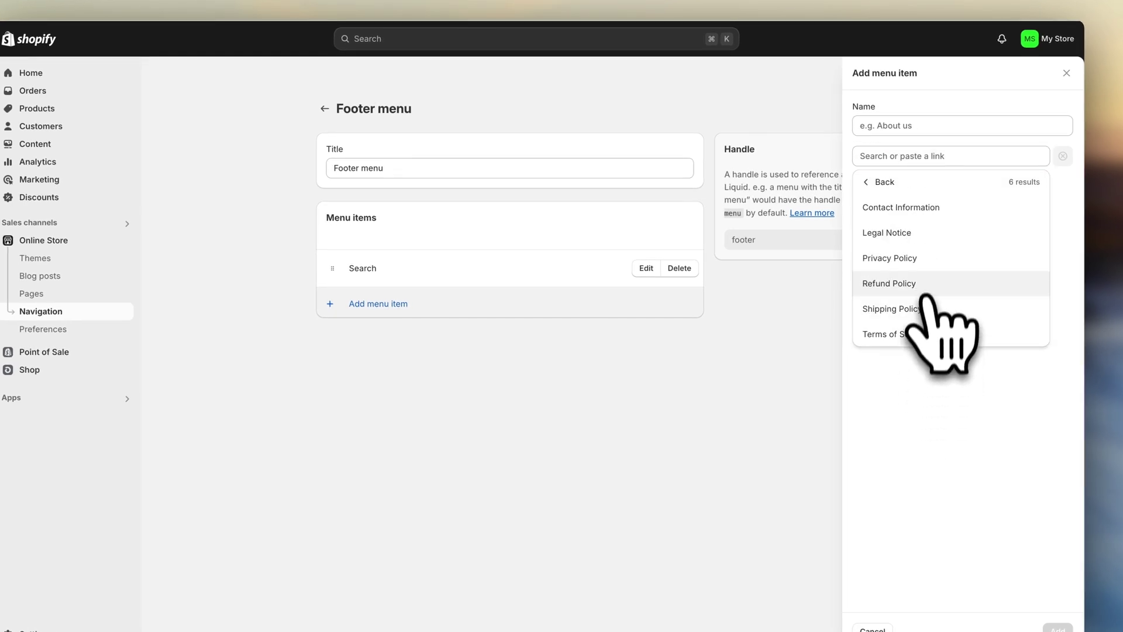
click(919, 258)
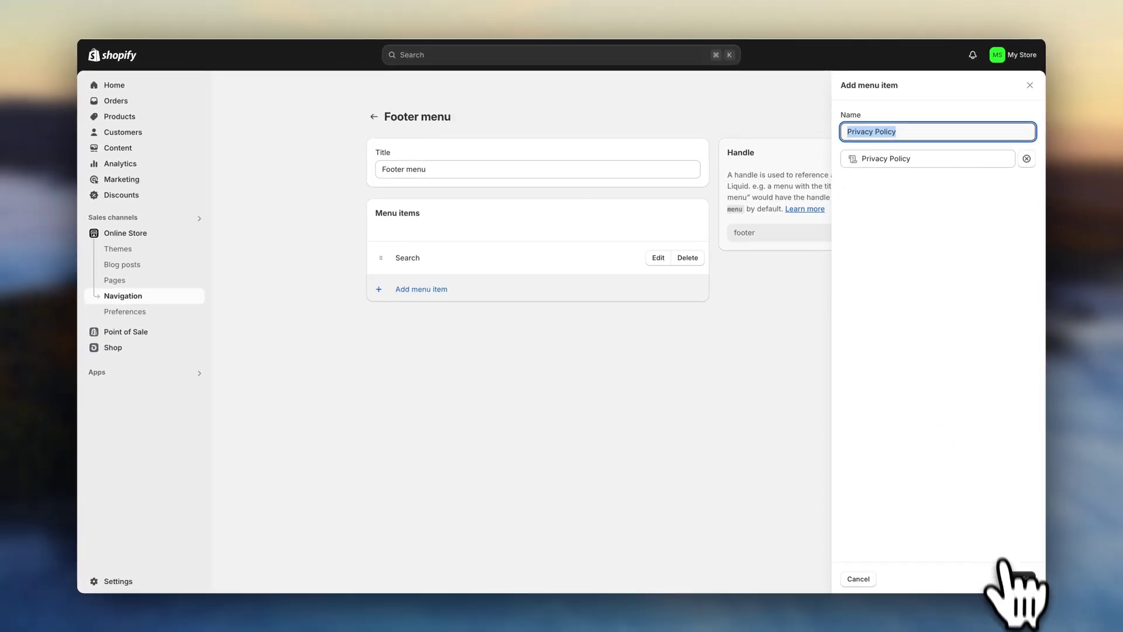
click(1021, 578)
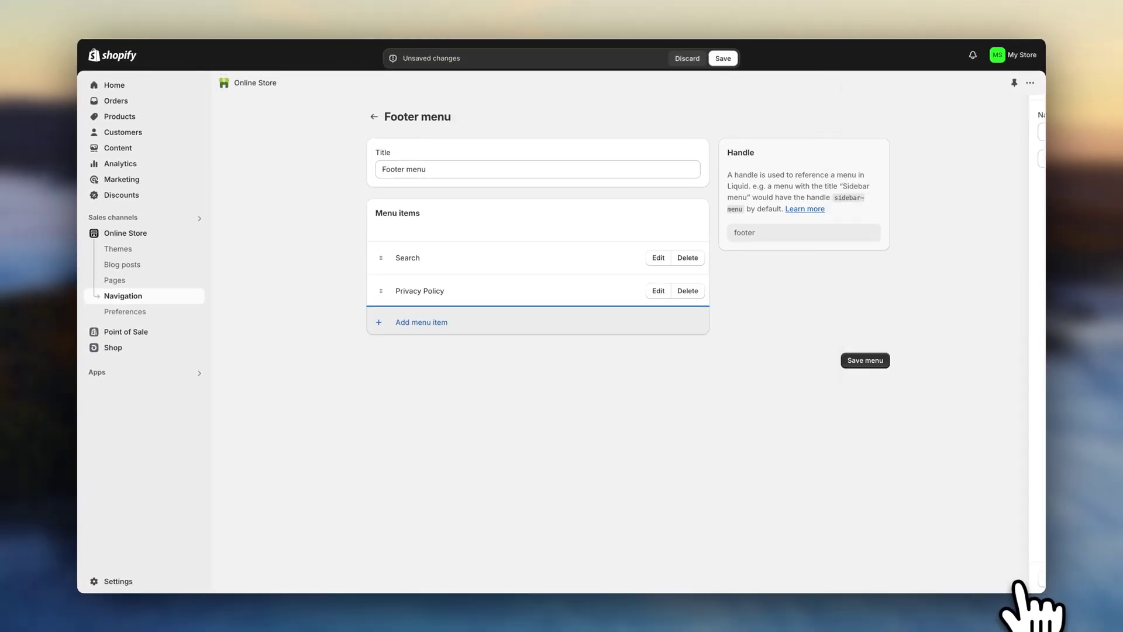
Add the remaining policy and page links, save the Footer menu, and return to menus.
click(430, 323)
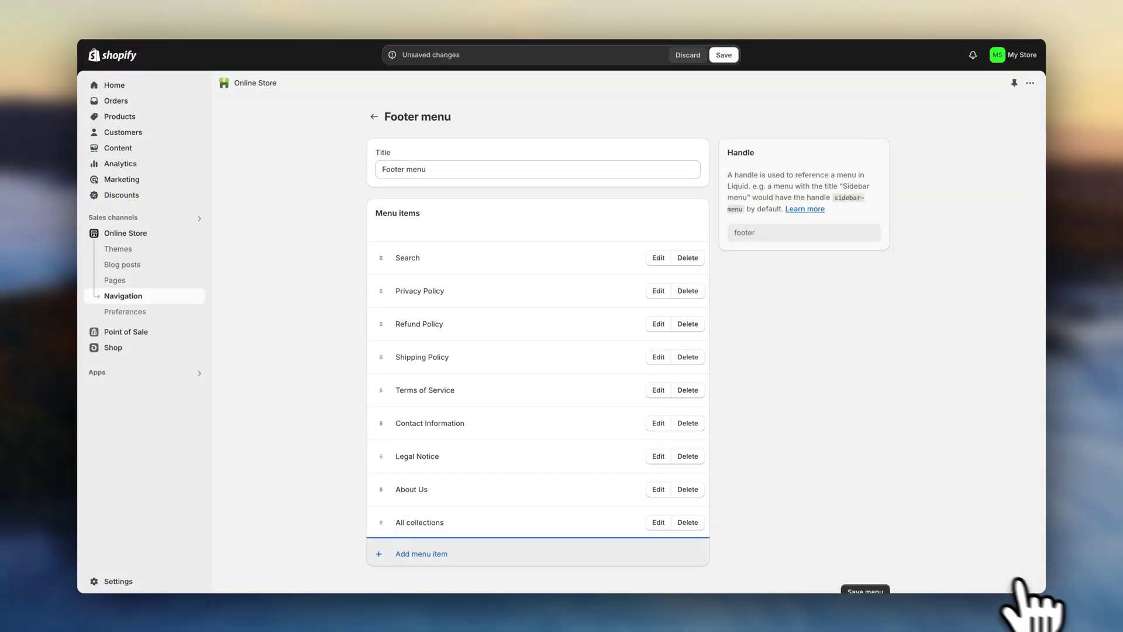
scroll(815, 489, down, 1)
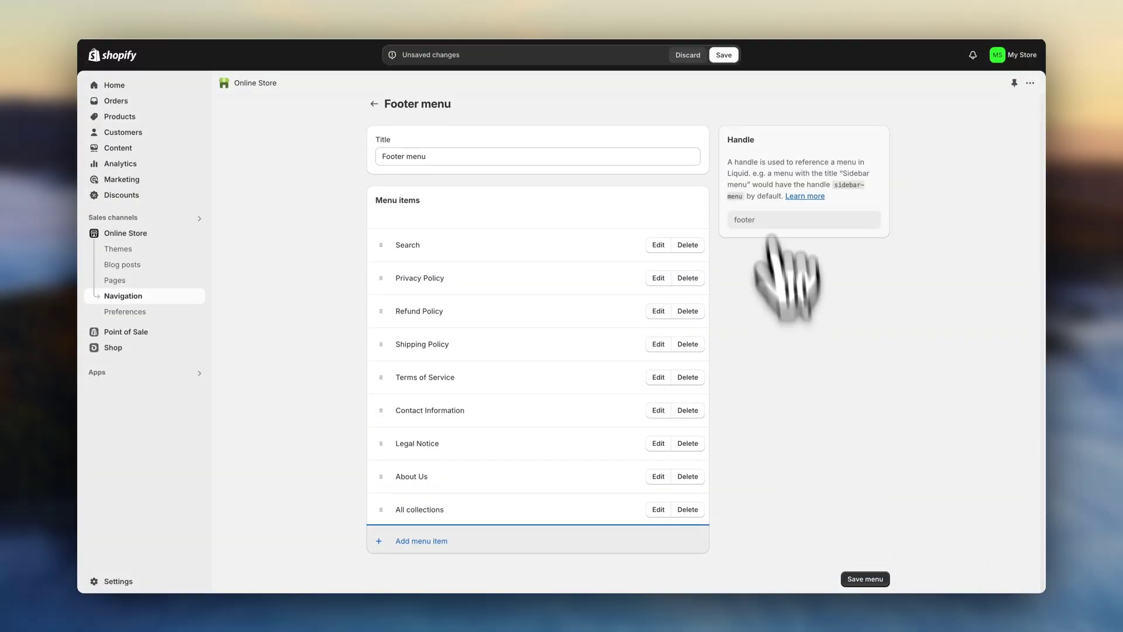
click(724, 55)
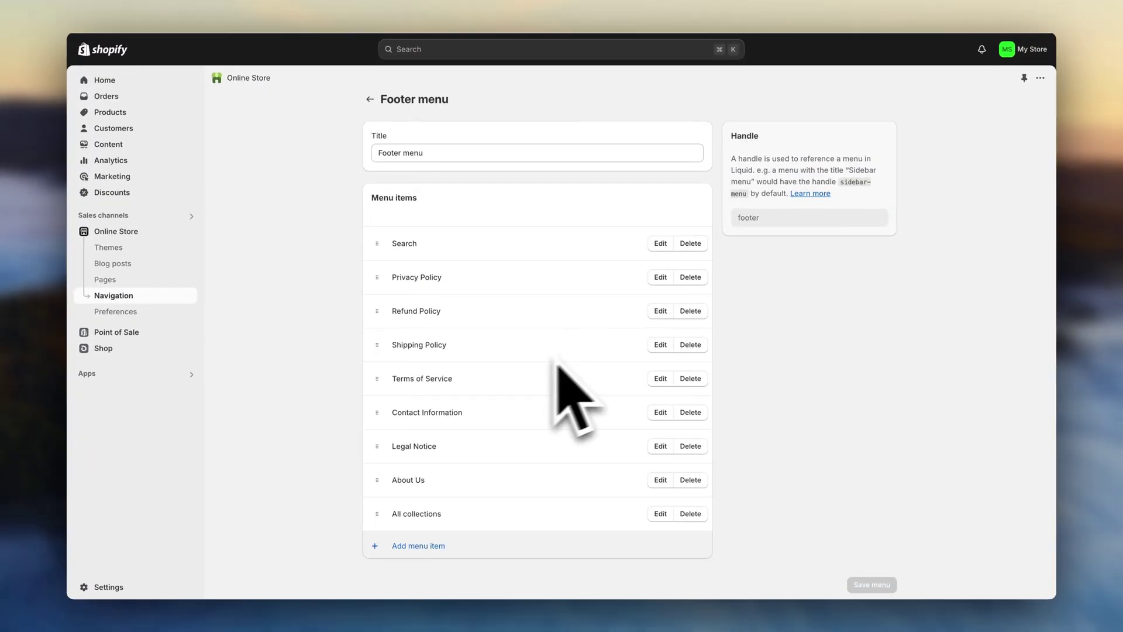
click(370, 99)
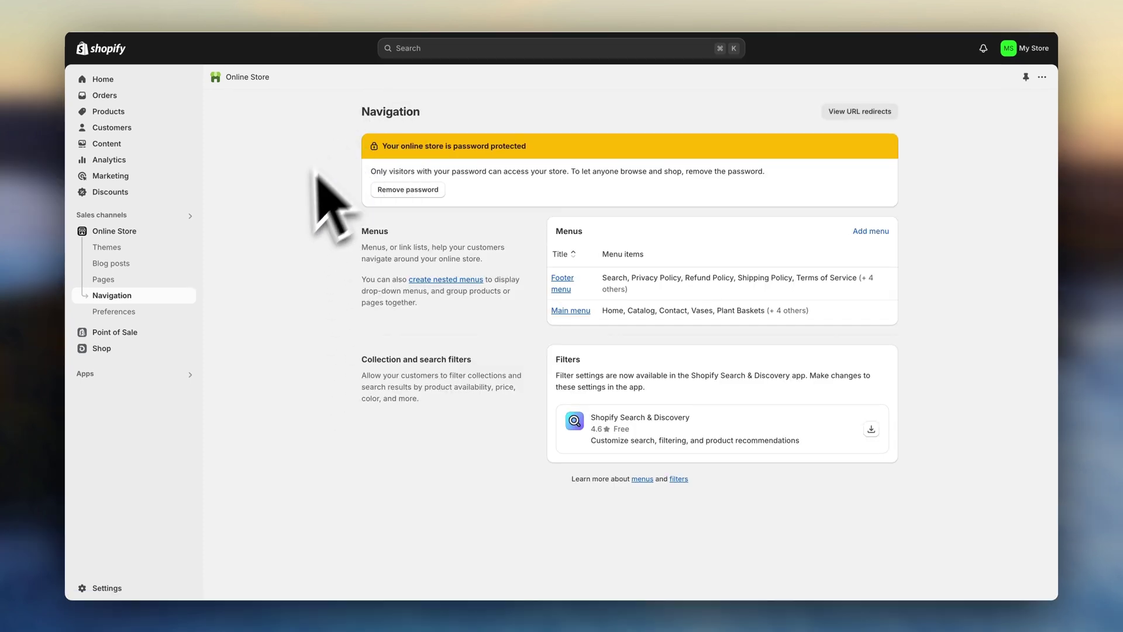
Remove the store password from the Themes page so the store is public.
click(136, 232)
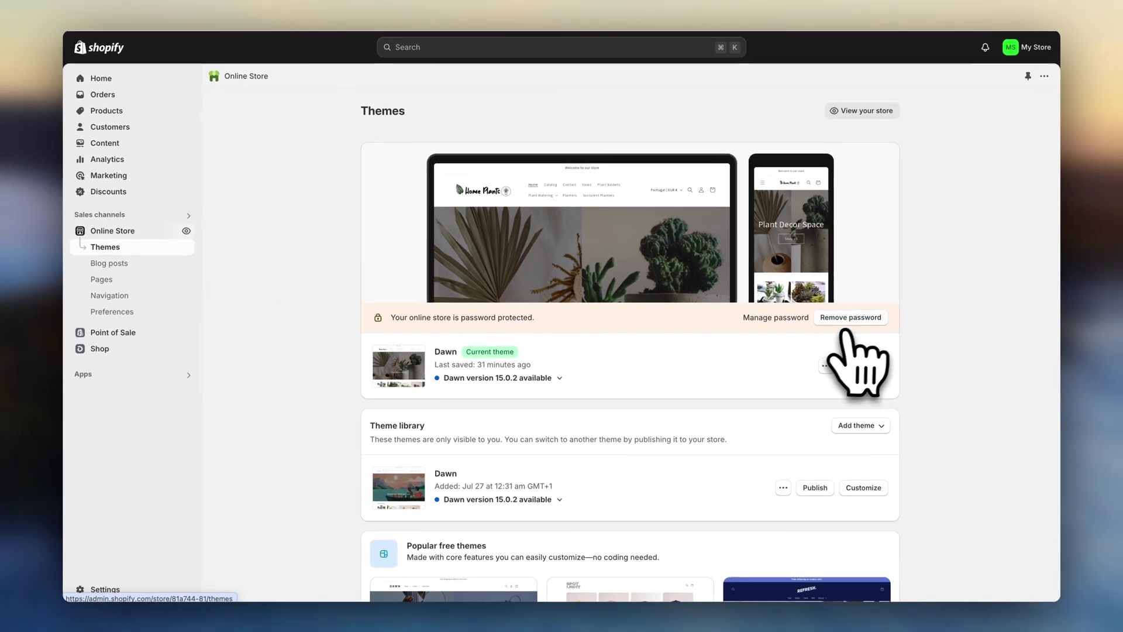
click(905, 331)
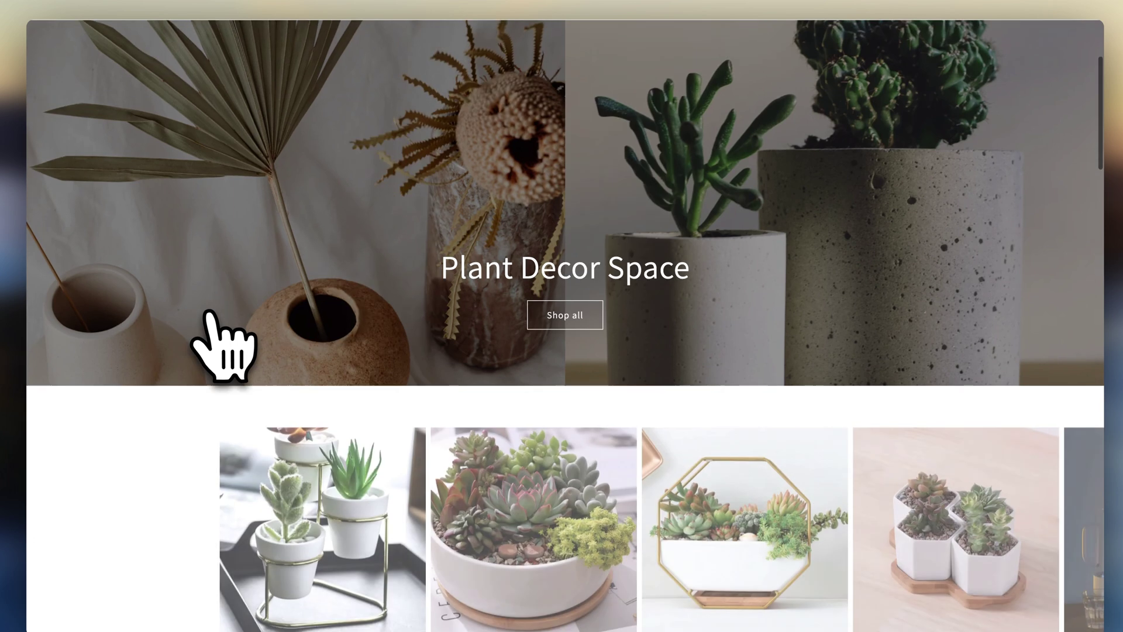
scroll(226, 339, down, 5)
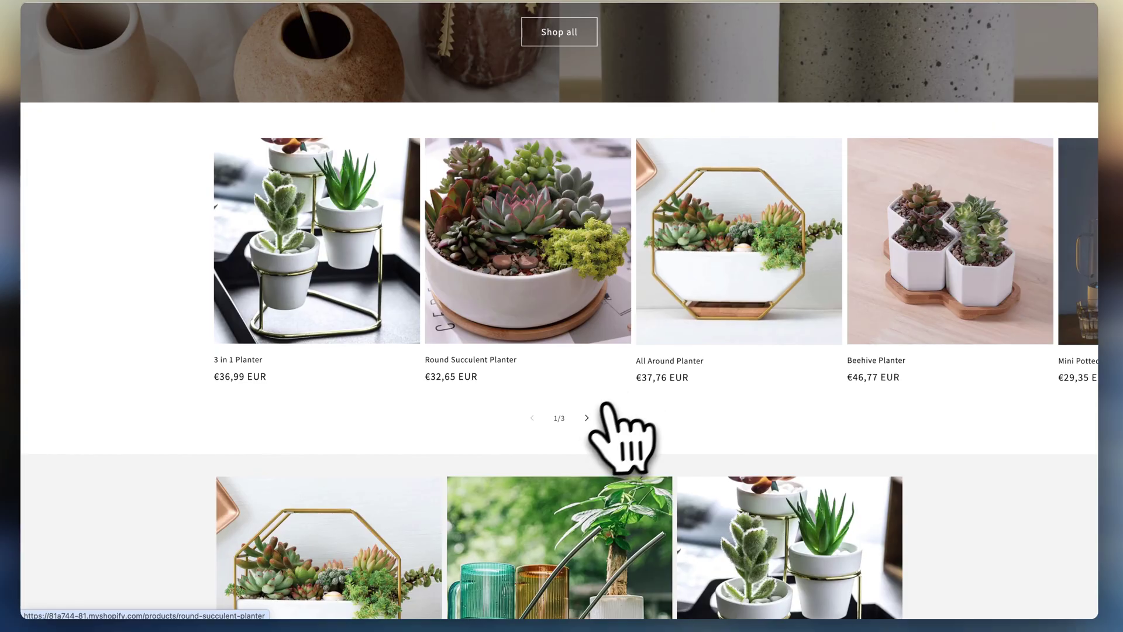
Advance the storefront's featured planters carousel two pages.
click(588, 418)
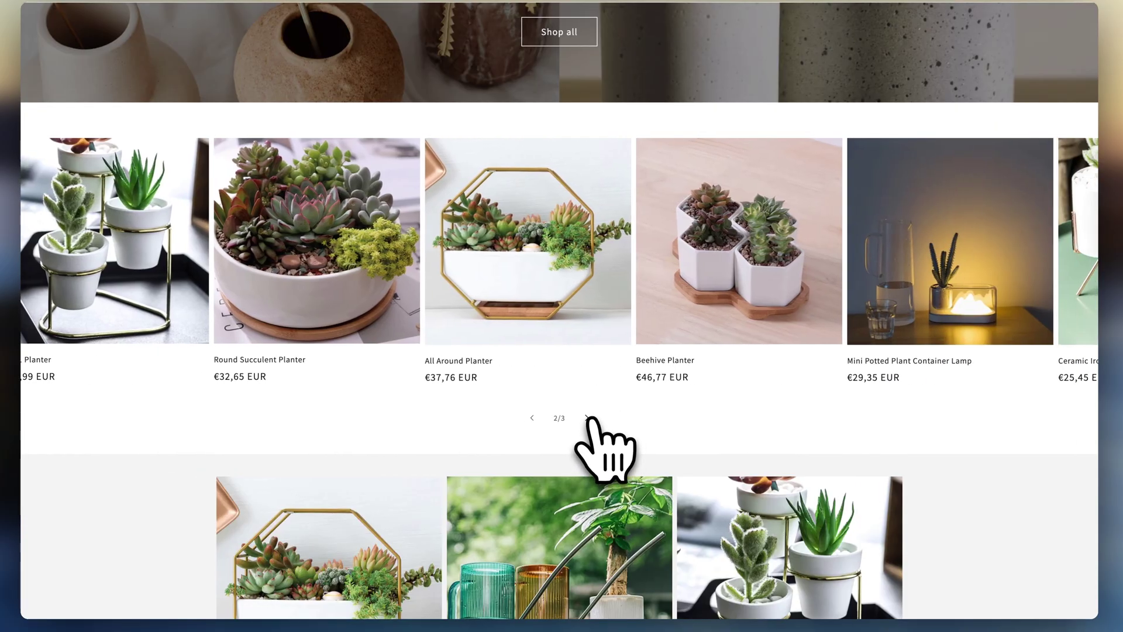
click(588, 418)
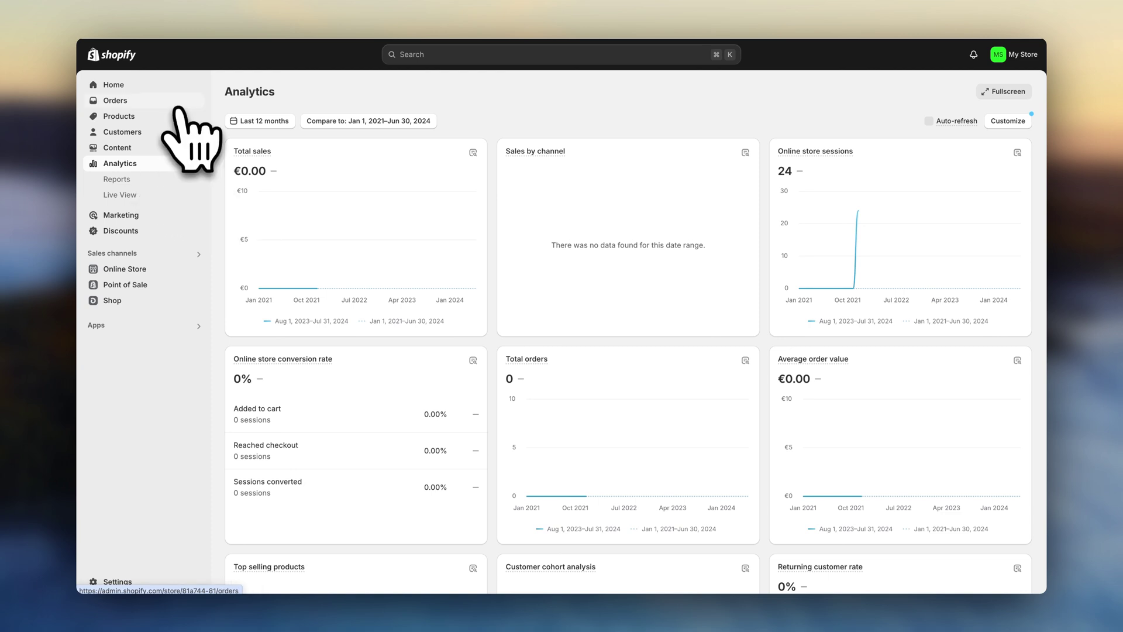
Check the empty Orders list and Marketing Automations, ending on the empty Discounts page.
click(140, 104)
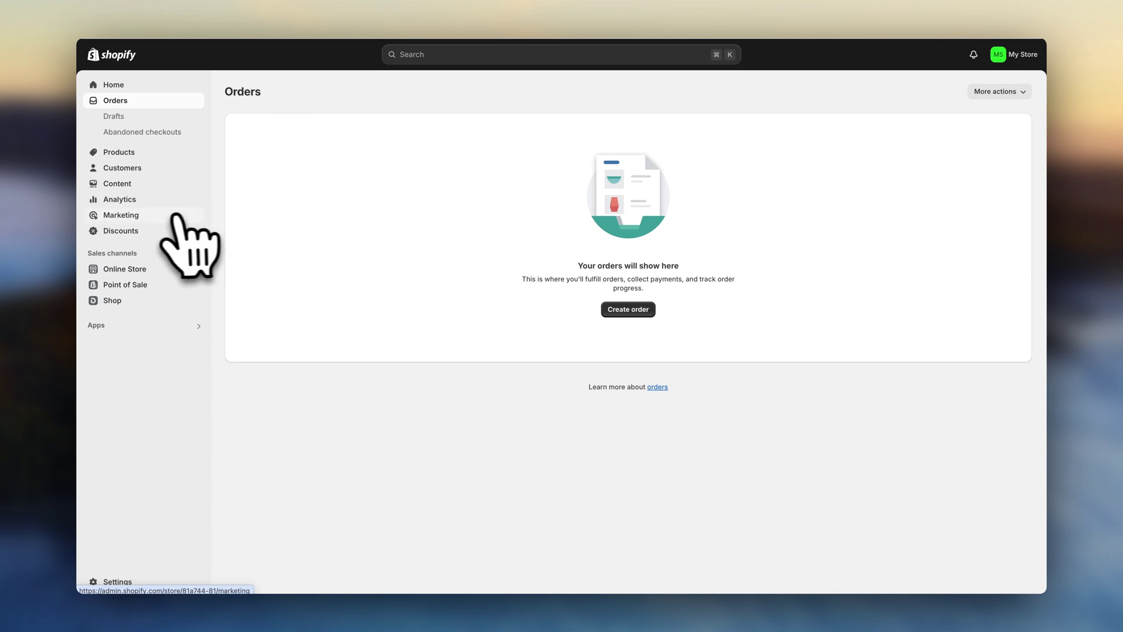
click(157, 215)
click(156, 210)
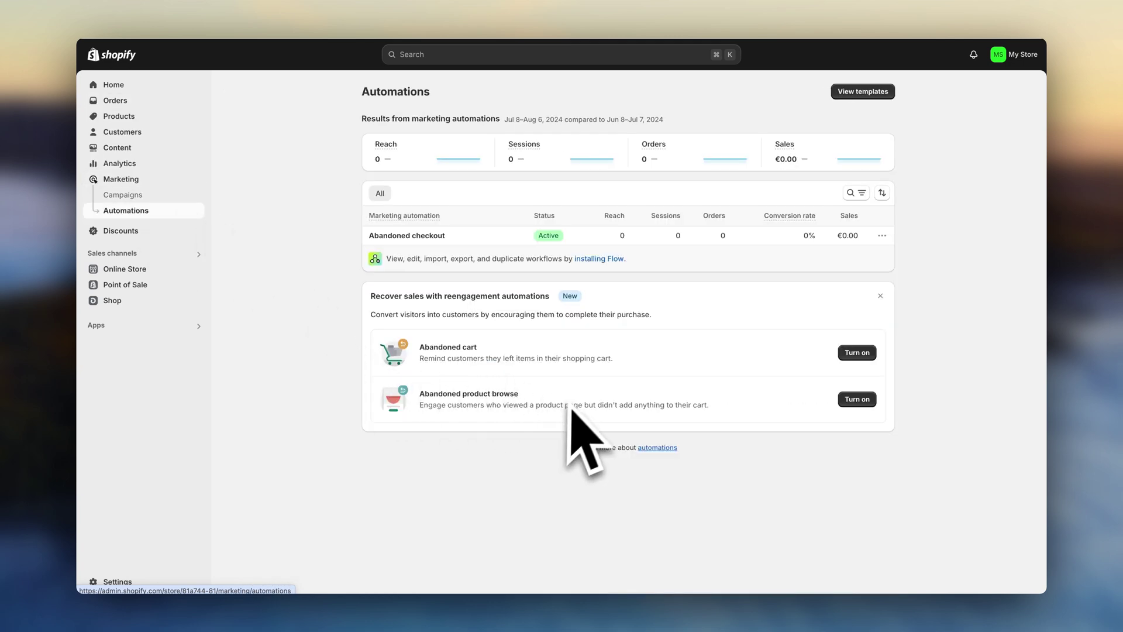
click(155, 231)
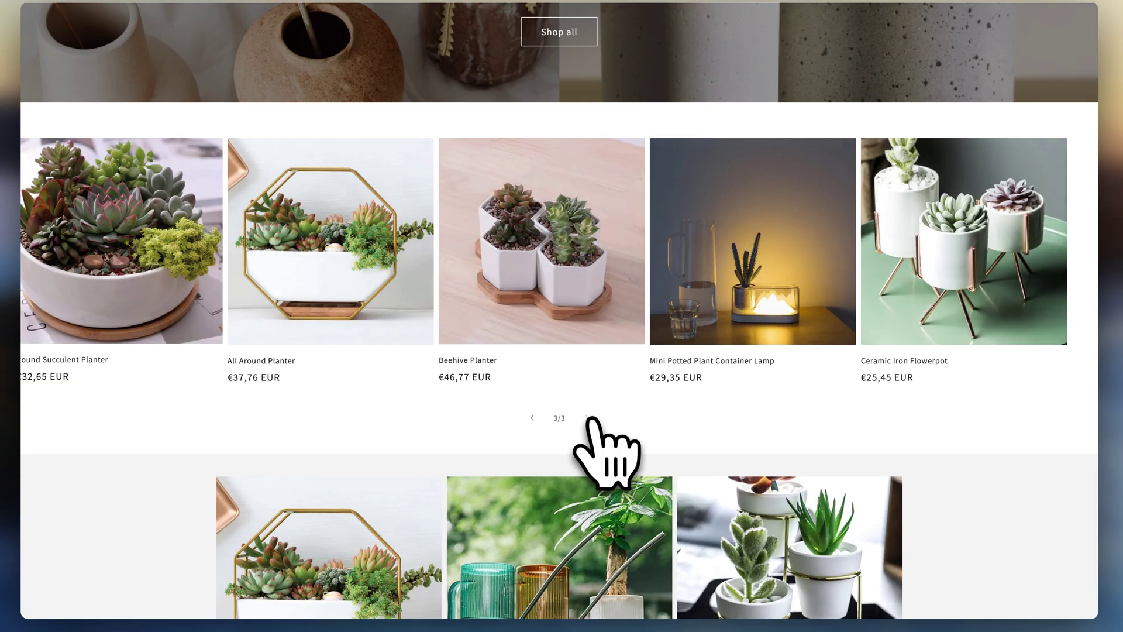
Scroll the storefront home page past the Succulent Planters, Watering Pots and Planters collection tiles.
scroll(602, 451, down, 5)
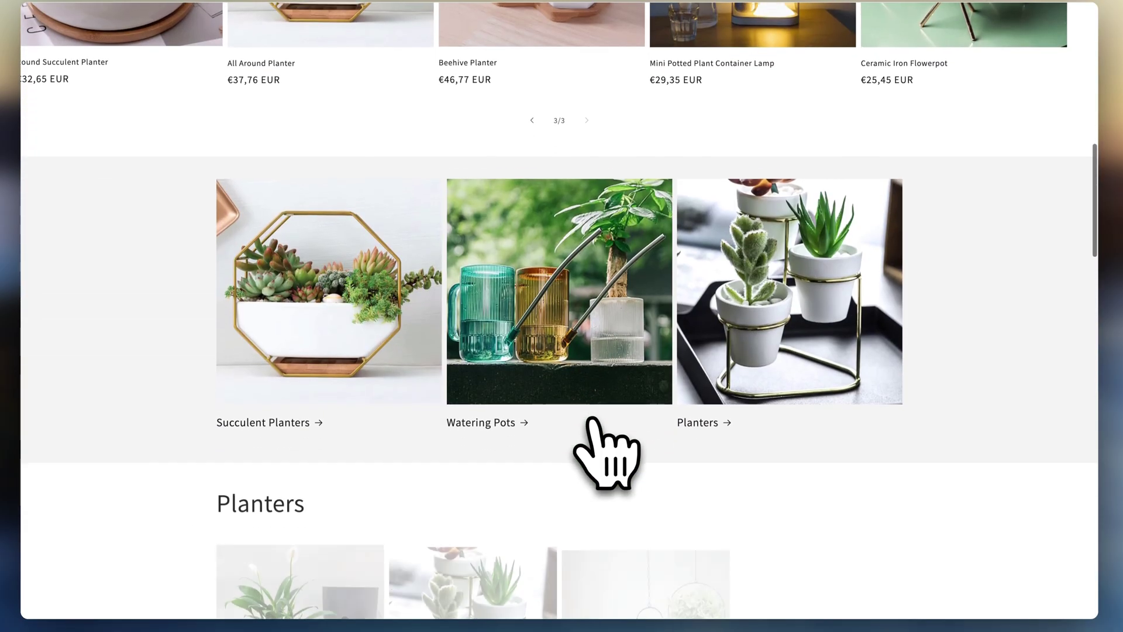